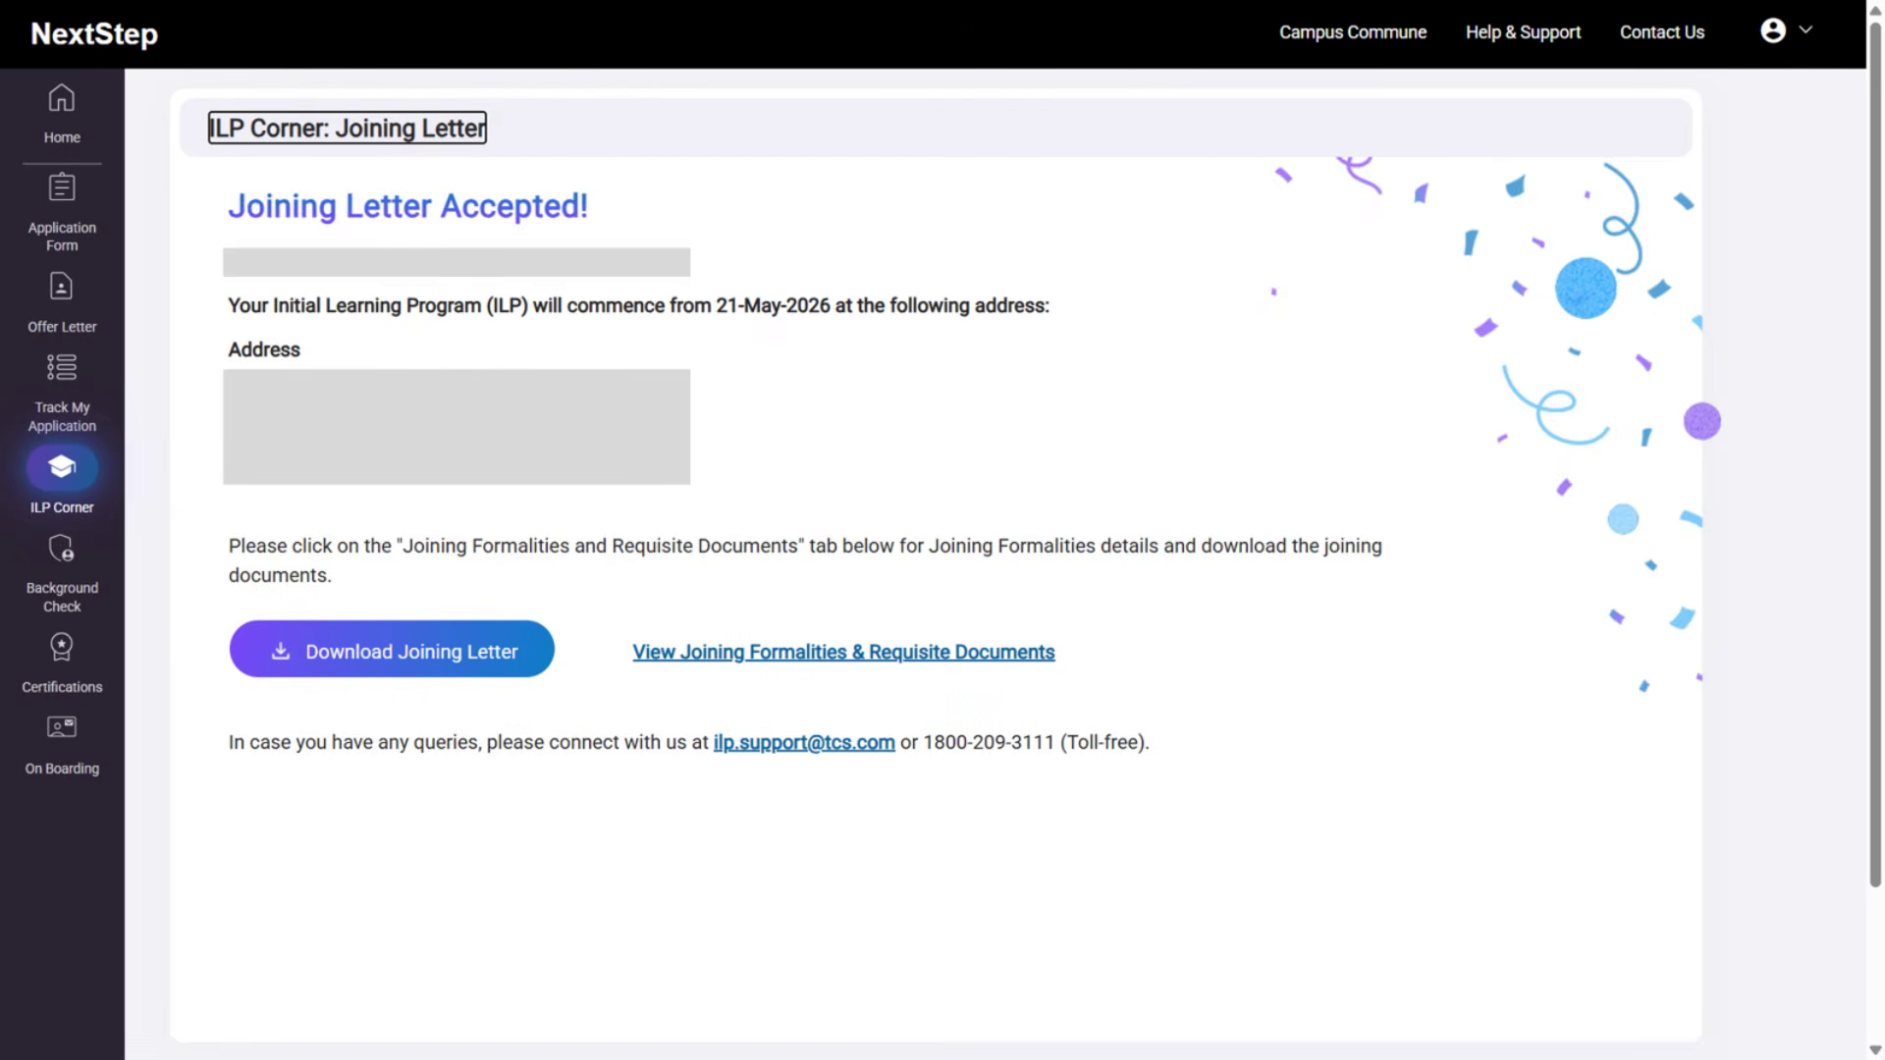
# Open the onboarding dashboard and read through its instructions and employee details.
pyautogui.click(58, 741)
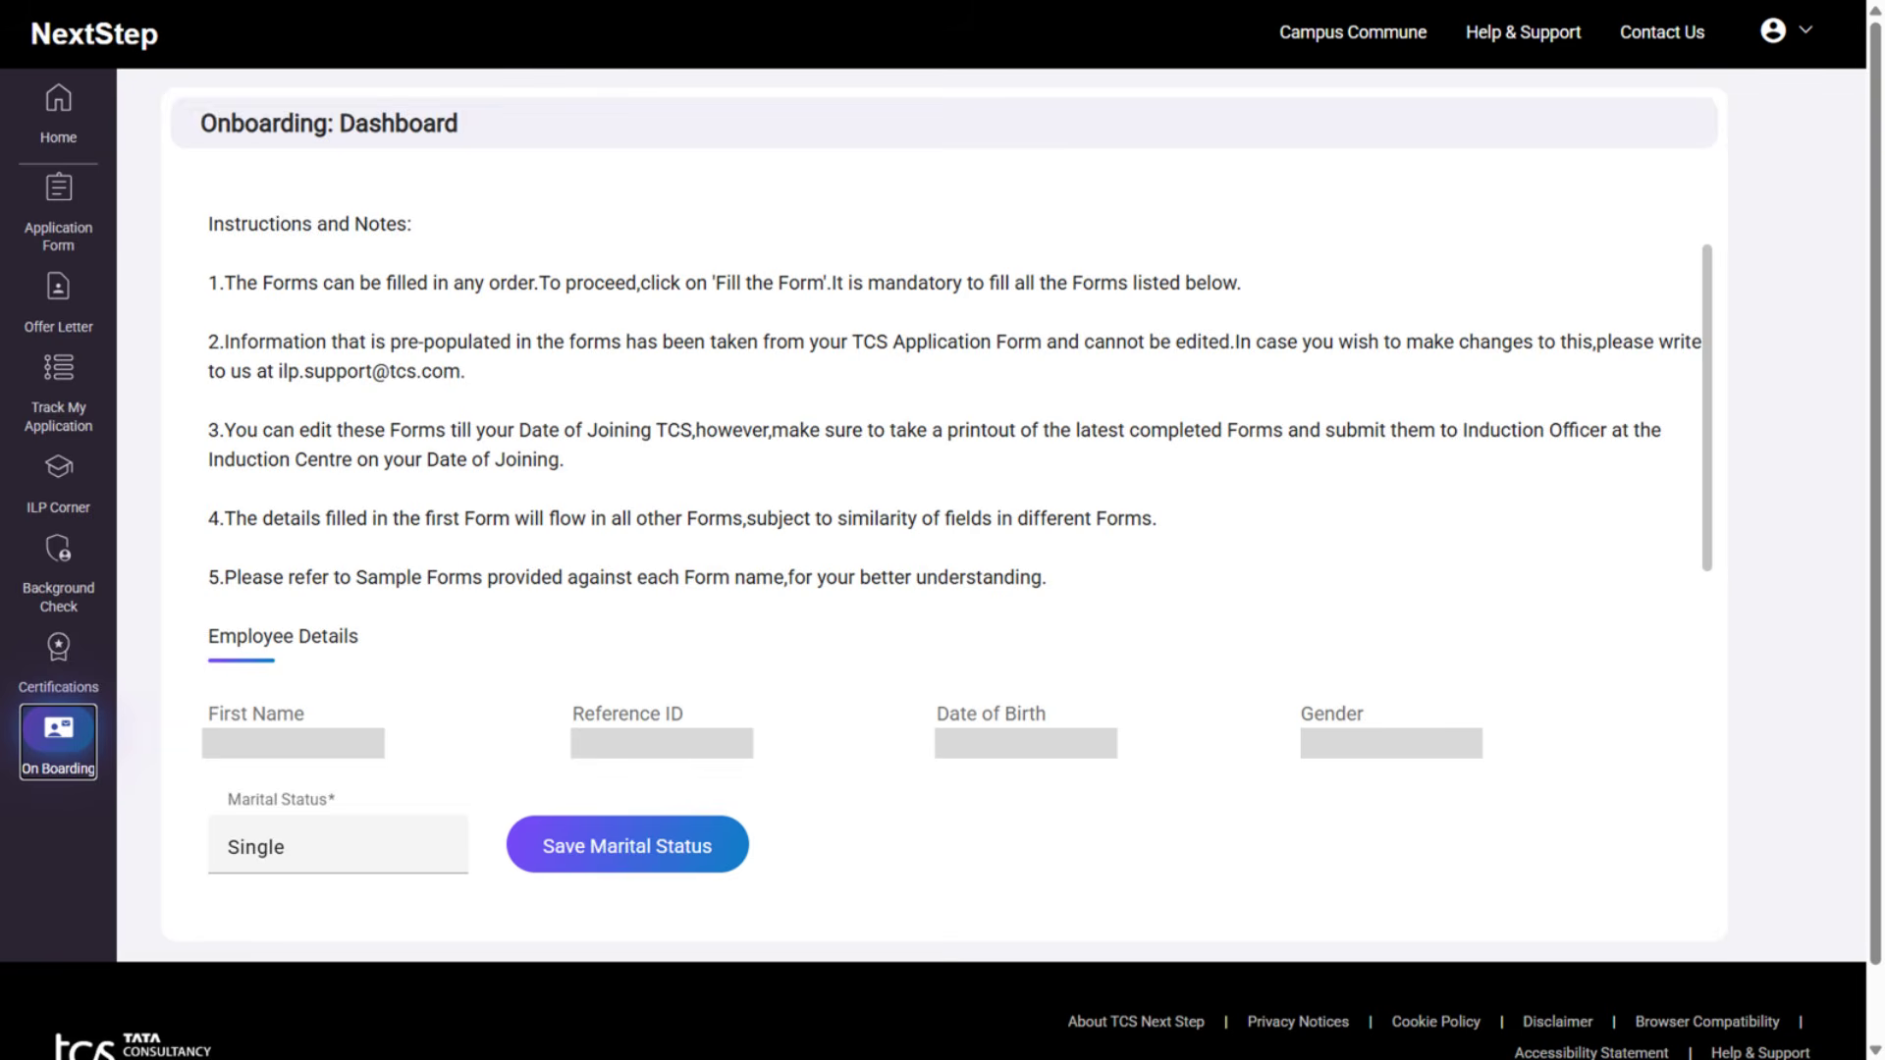
pyautogui.scroll(-6, 942, 569)
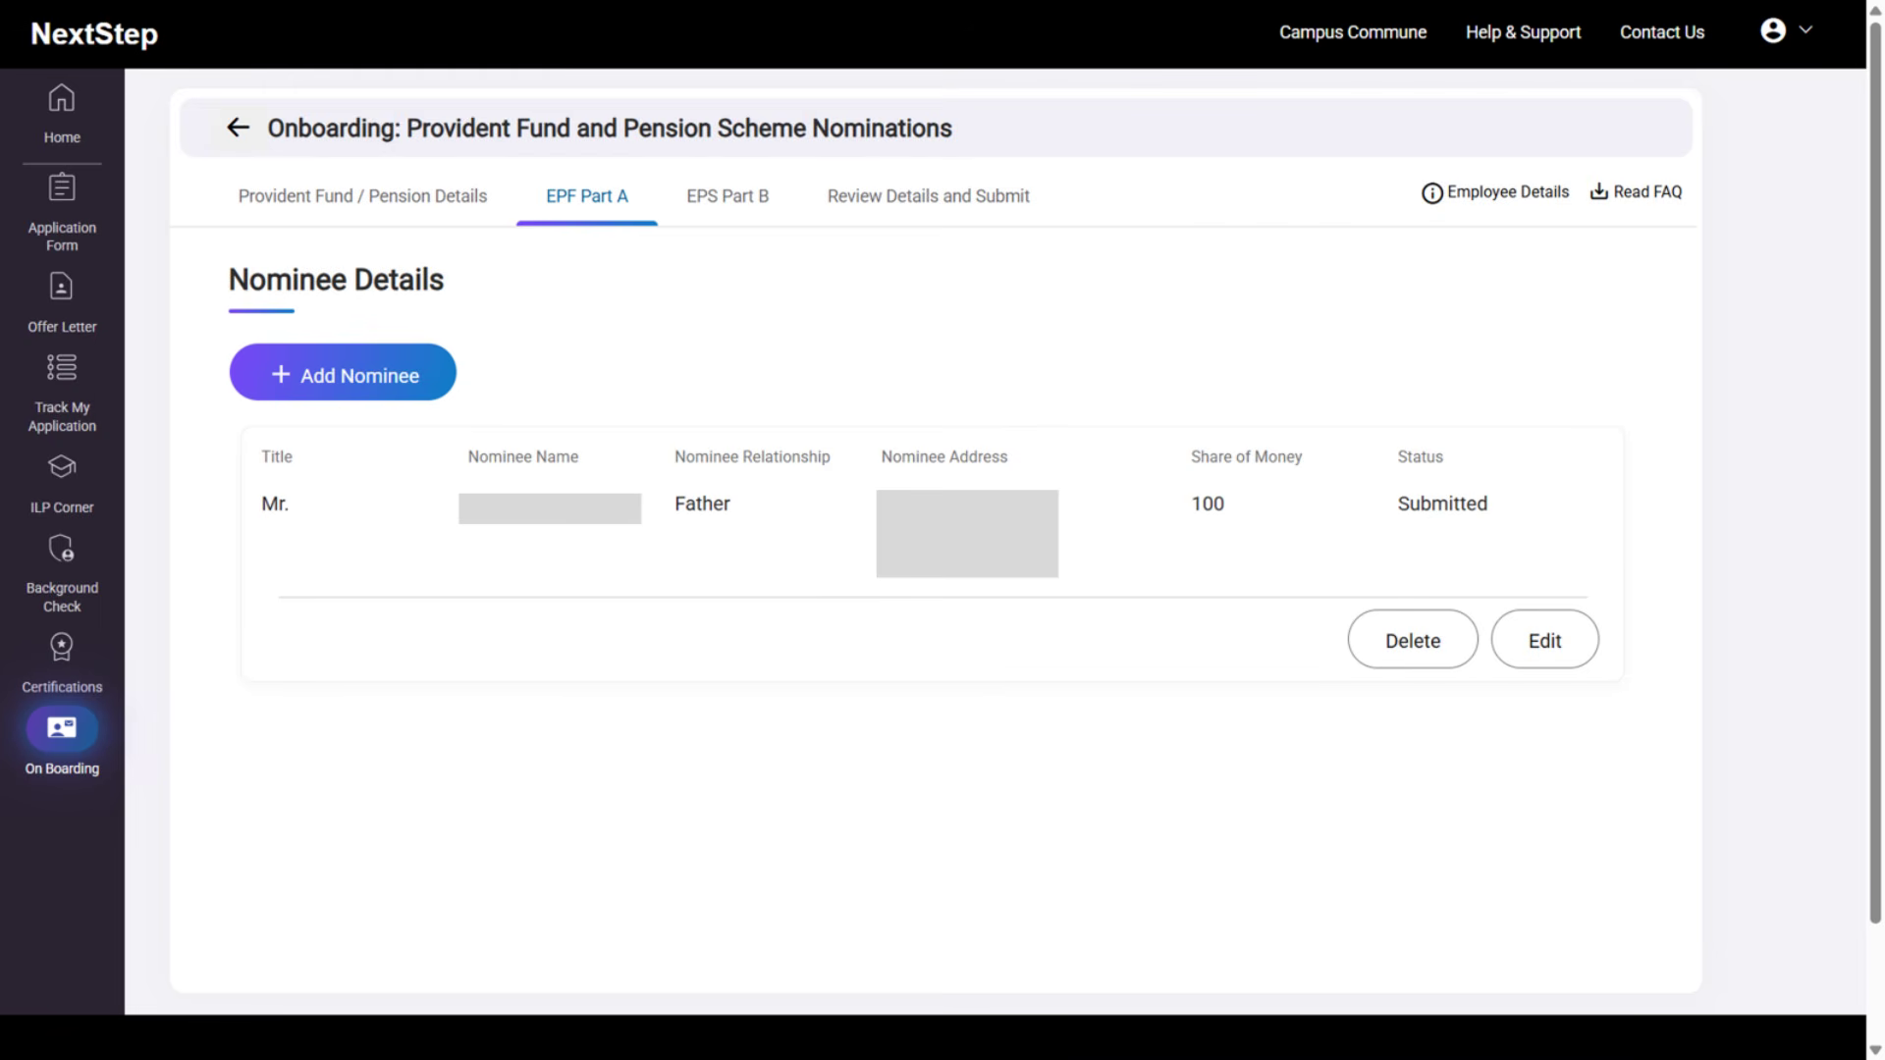
# Check the EPS Part B nominee details, then open the review-and-submit sections of the provident fund and gratuity fund nominations.
pyautogui.click(728, 195)
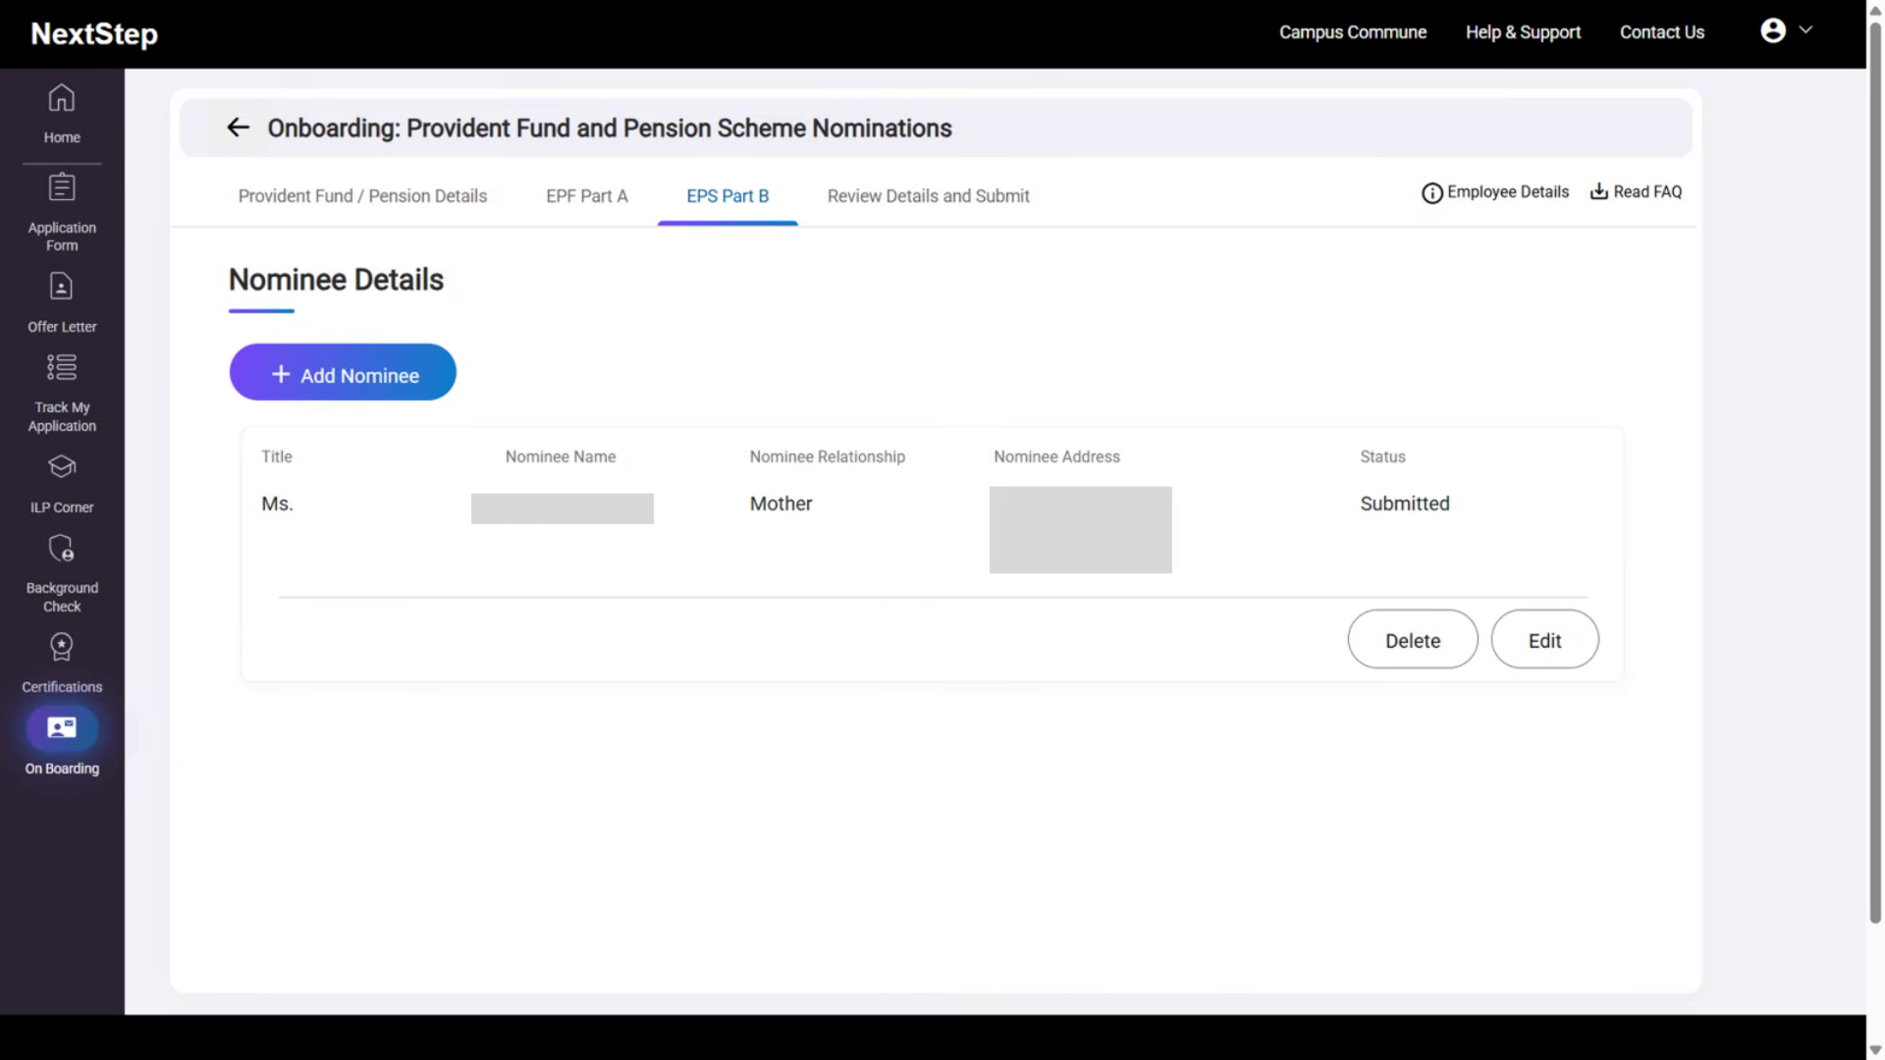
pyautogui.click(928, 195)
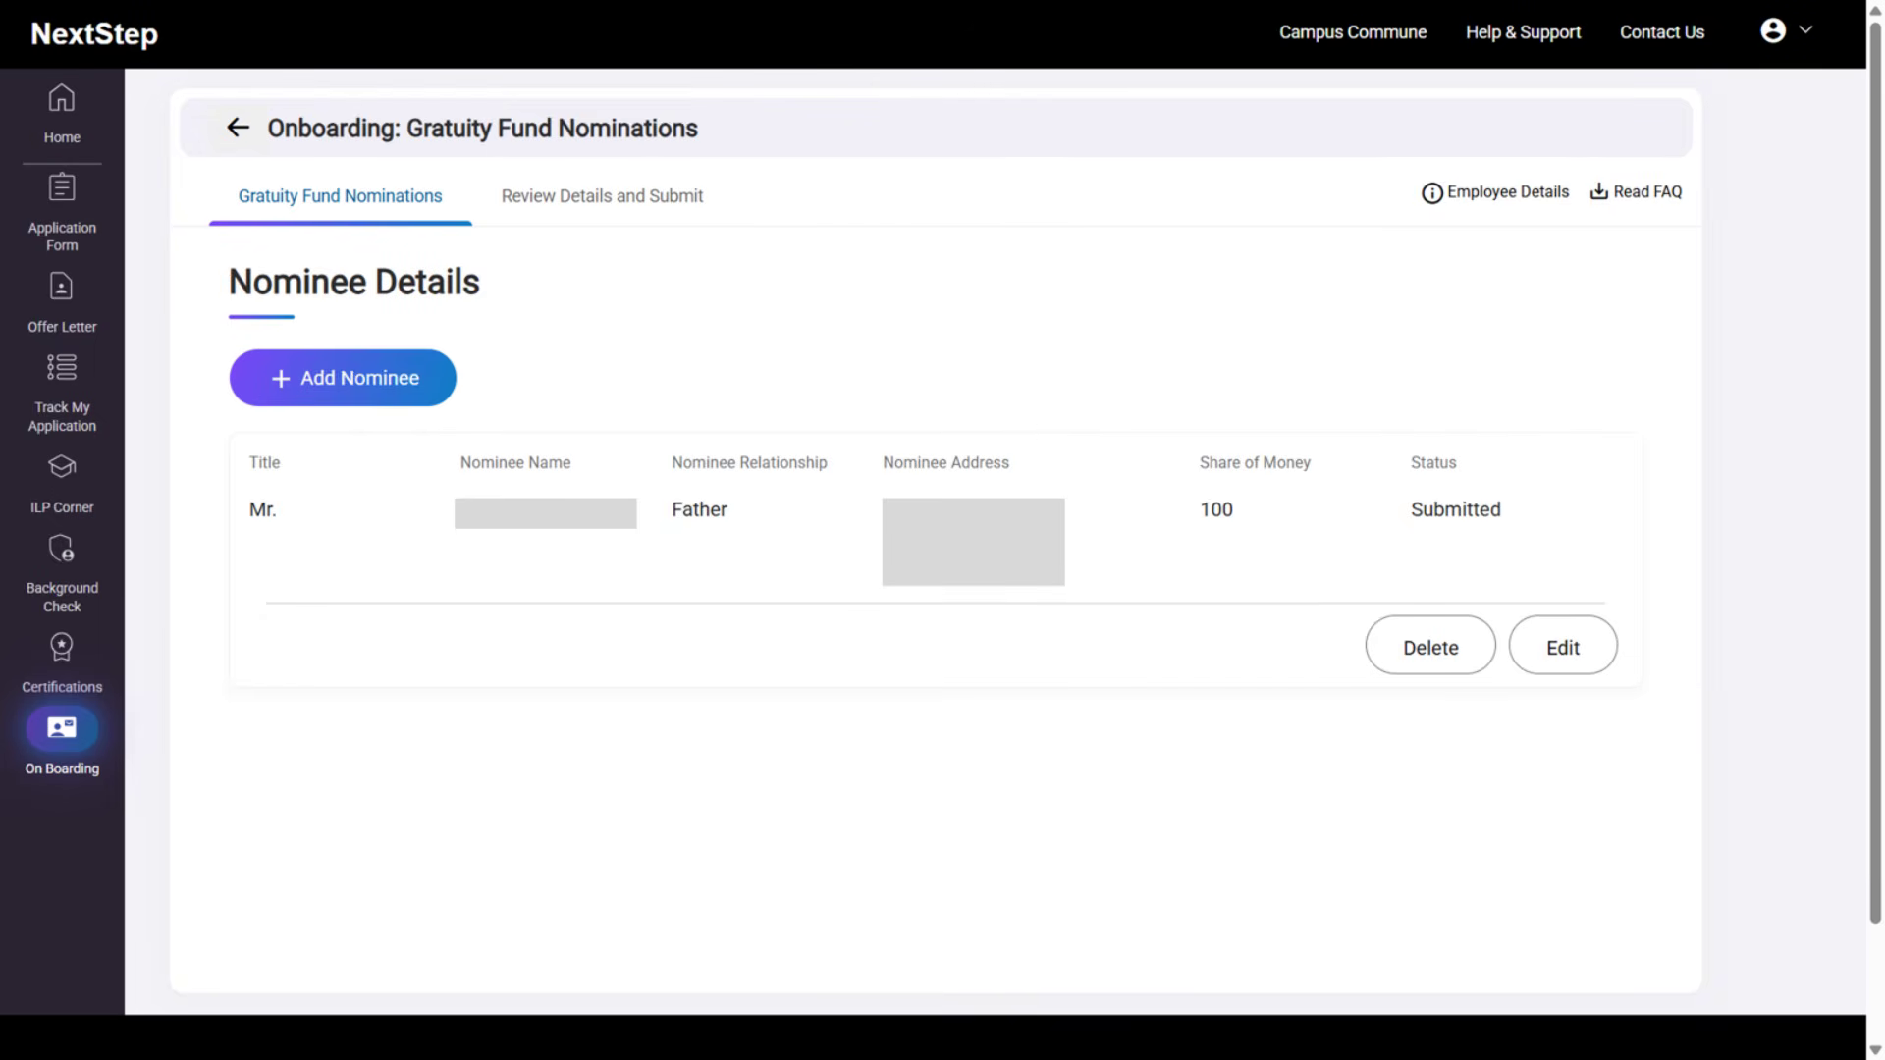
pyautogui.click(602, 196)
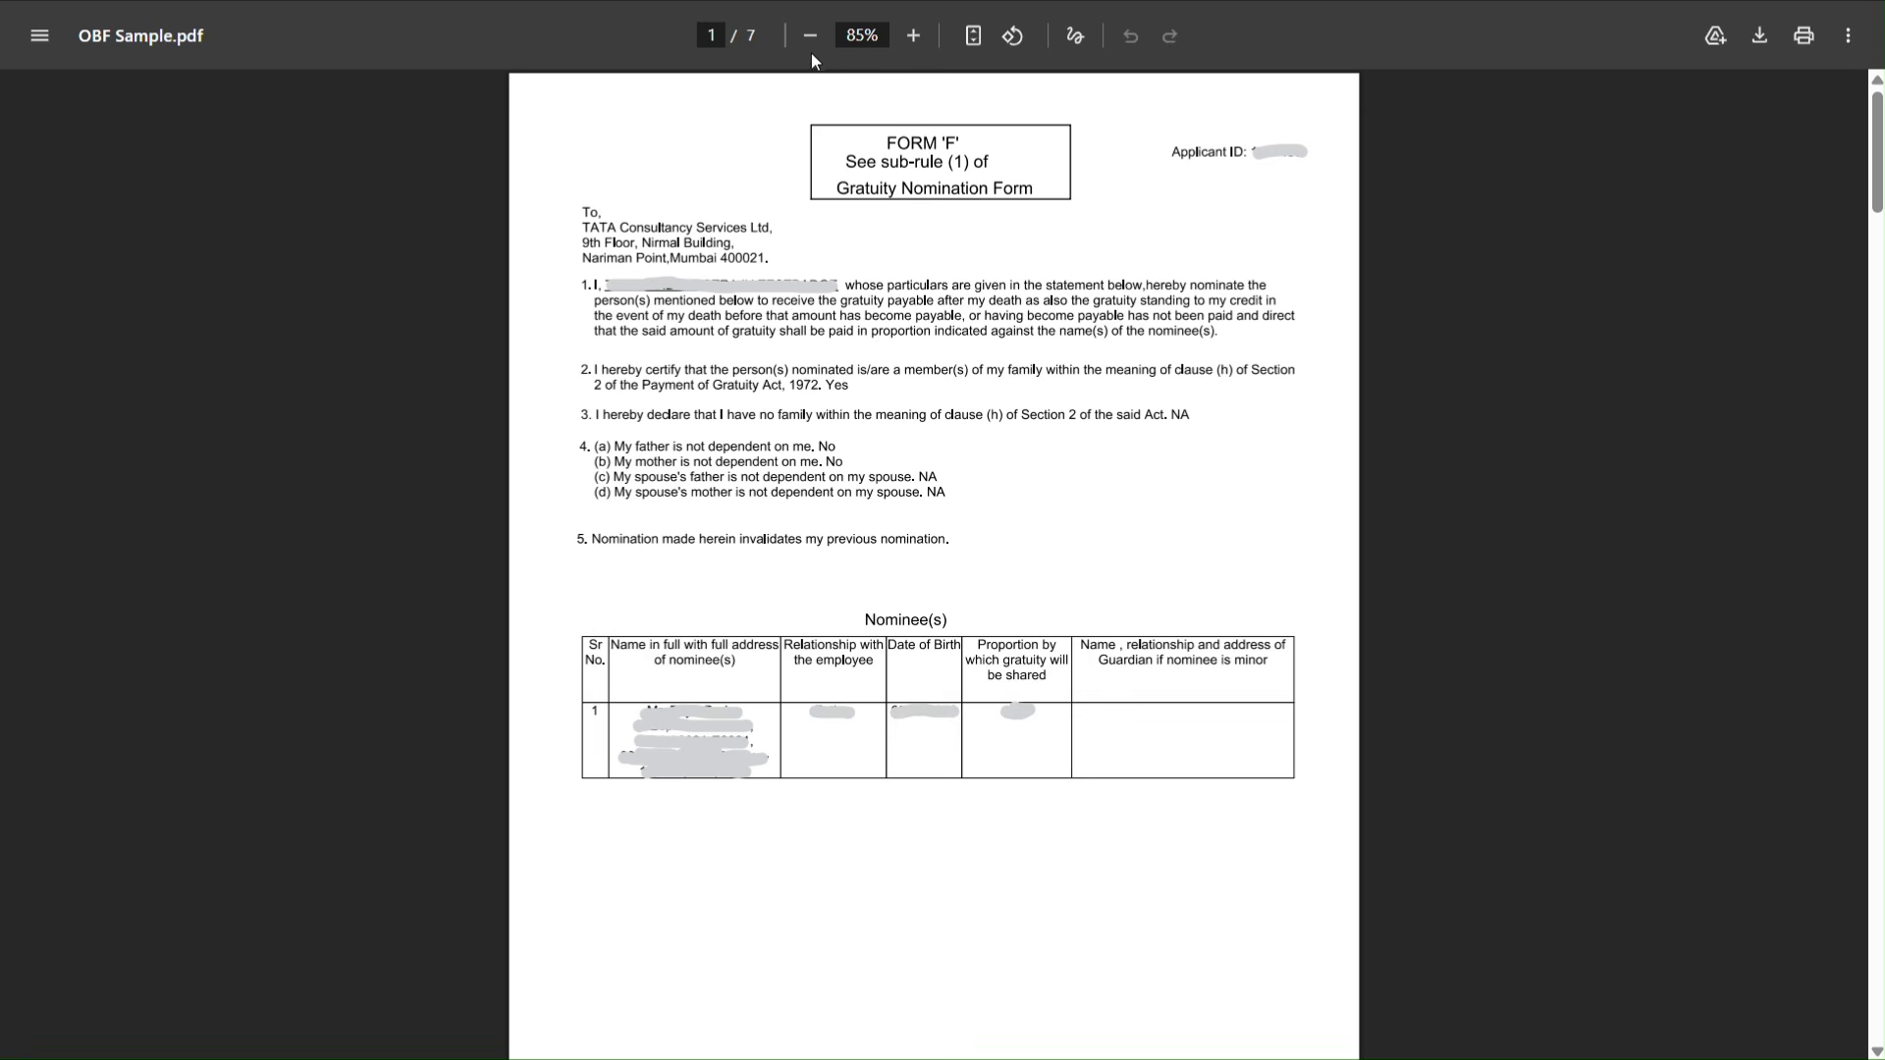
# Examine the sample gratuity Form F in OBF Sample.pdf for the nominee table, the statement's date, place and signature, and the witness declaration.
pyautogui.scroll(-5, 568, 383)
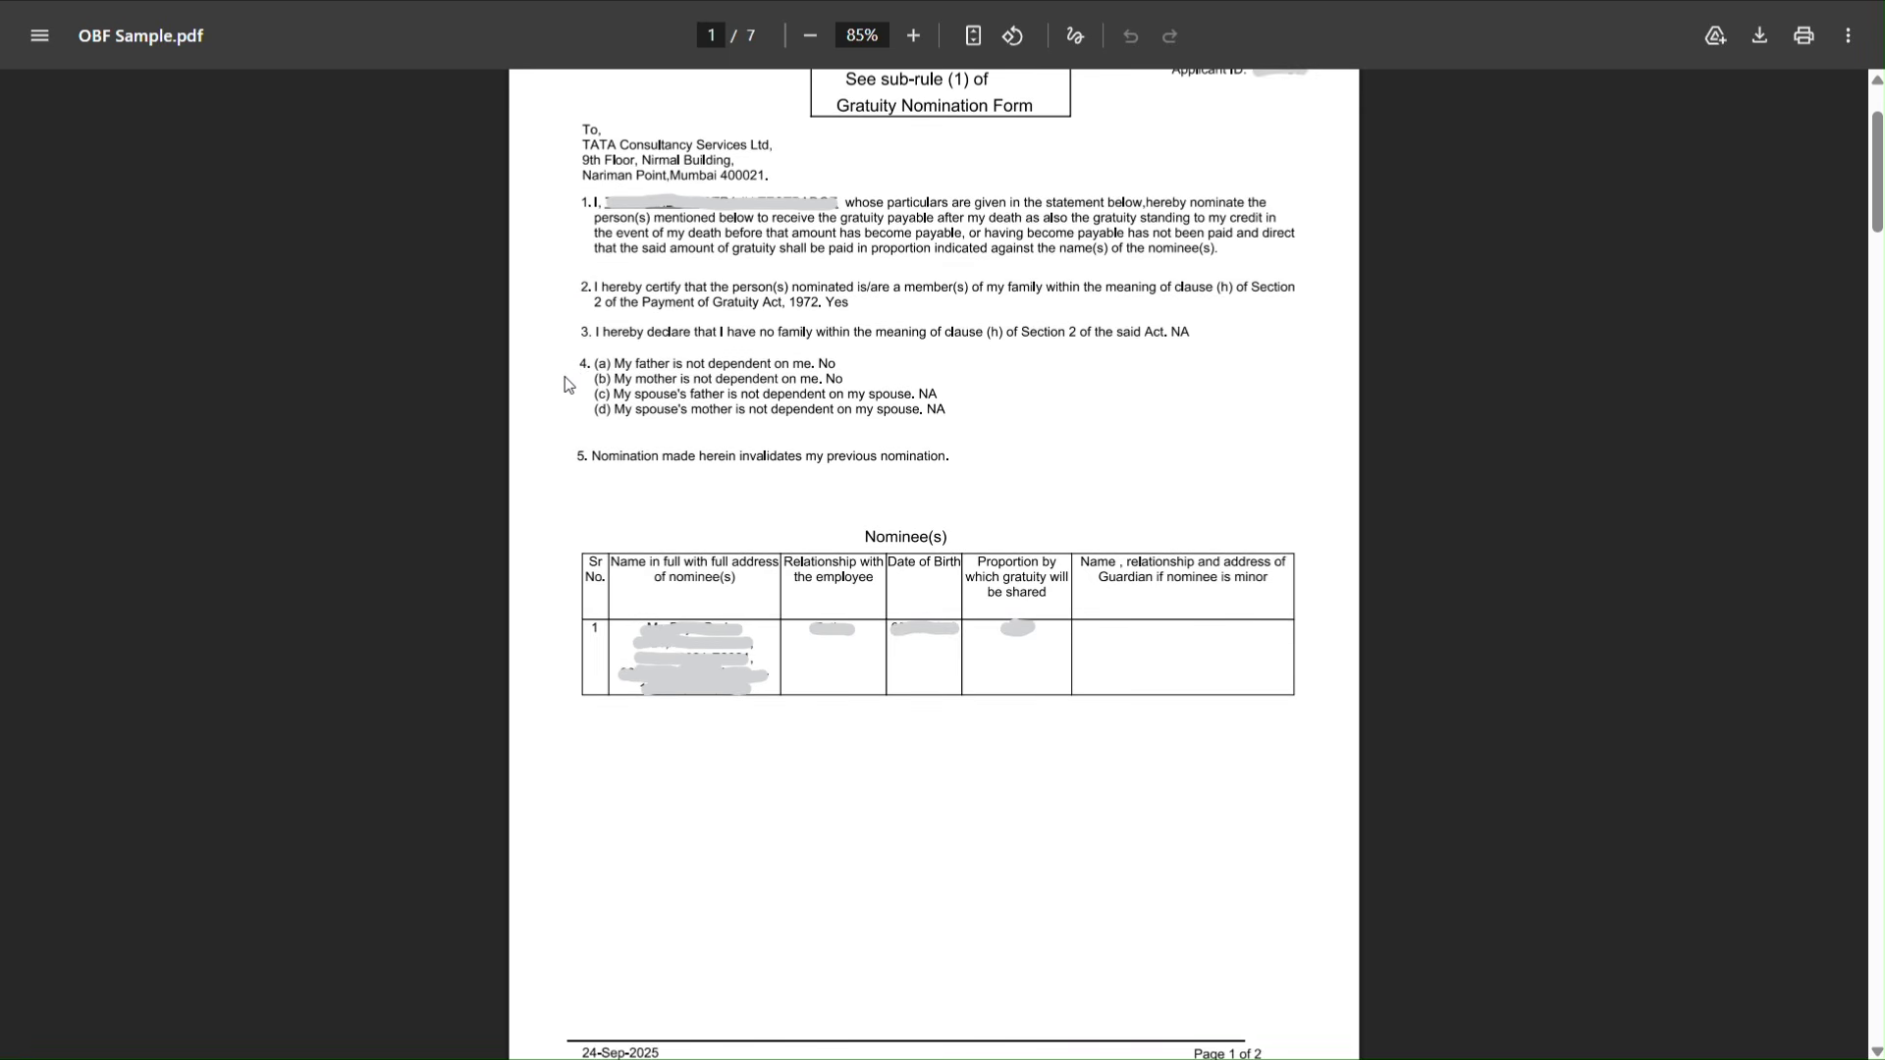
pyautogui.scroll(-6, 568, 383)
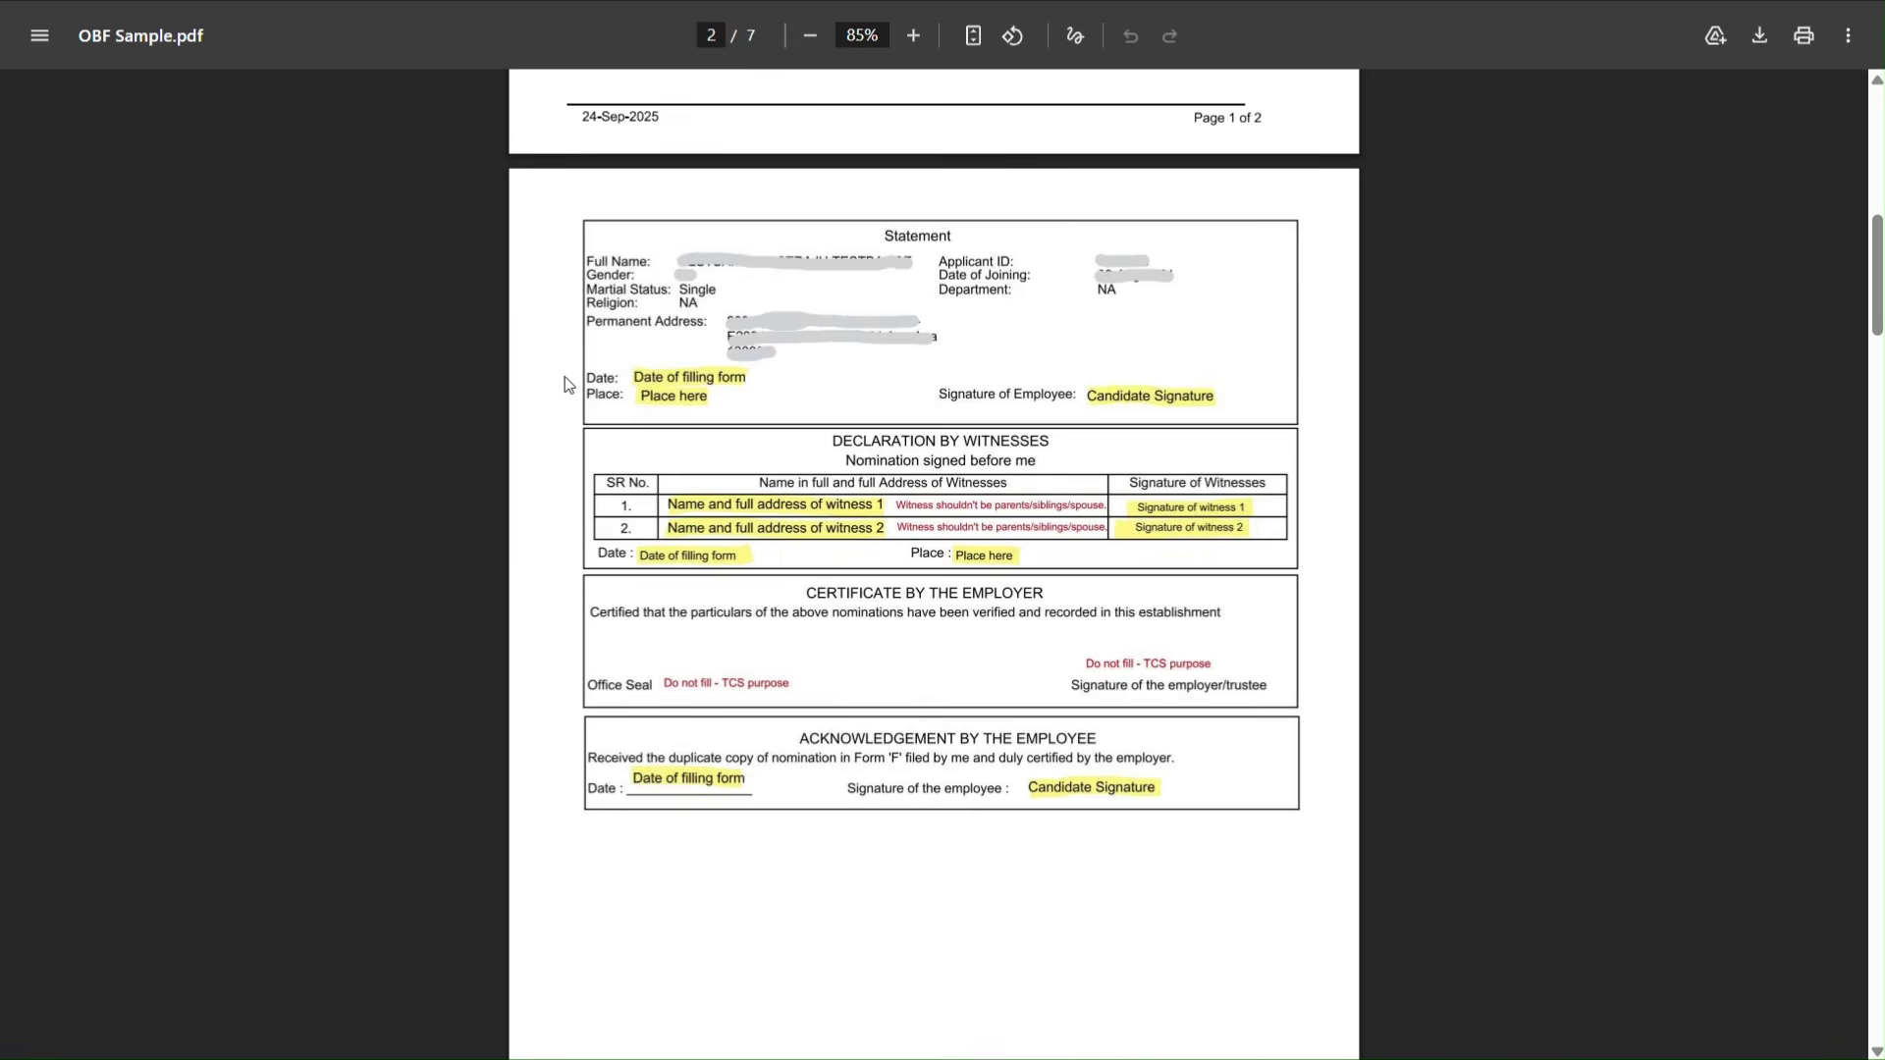
pyautogui.scroll(5, 566, 384)
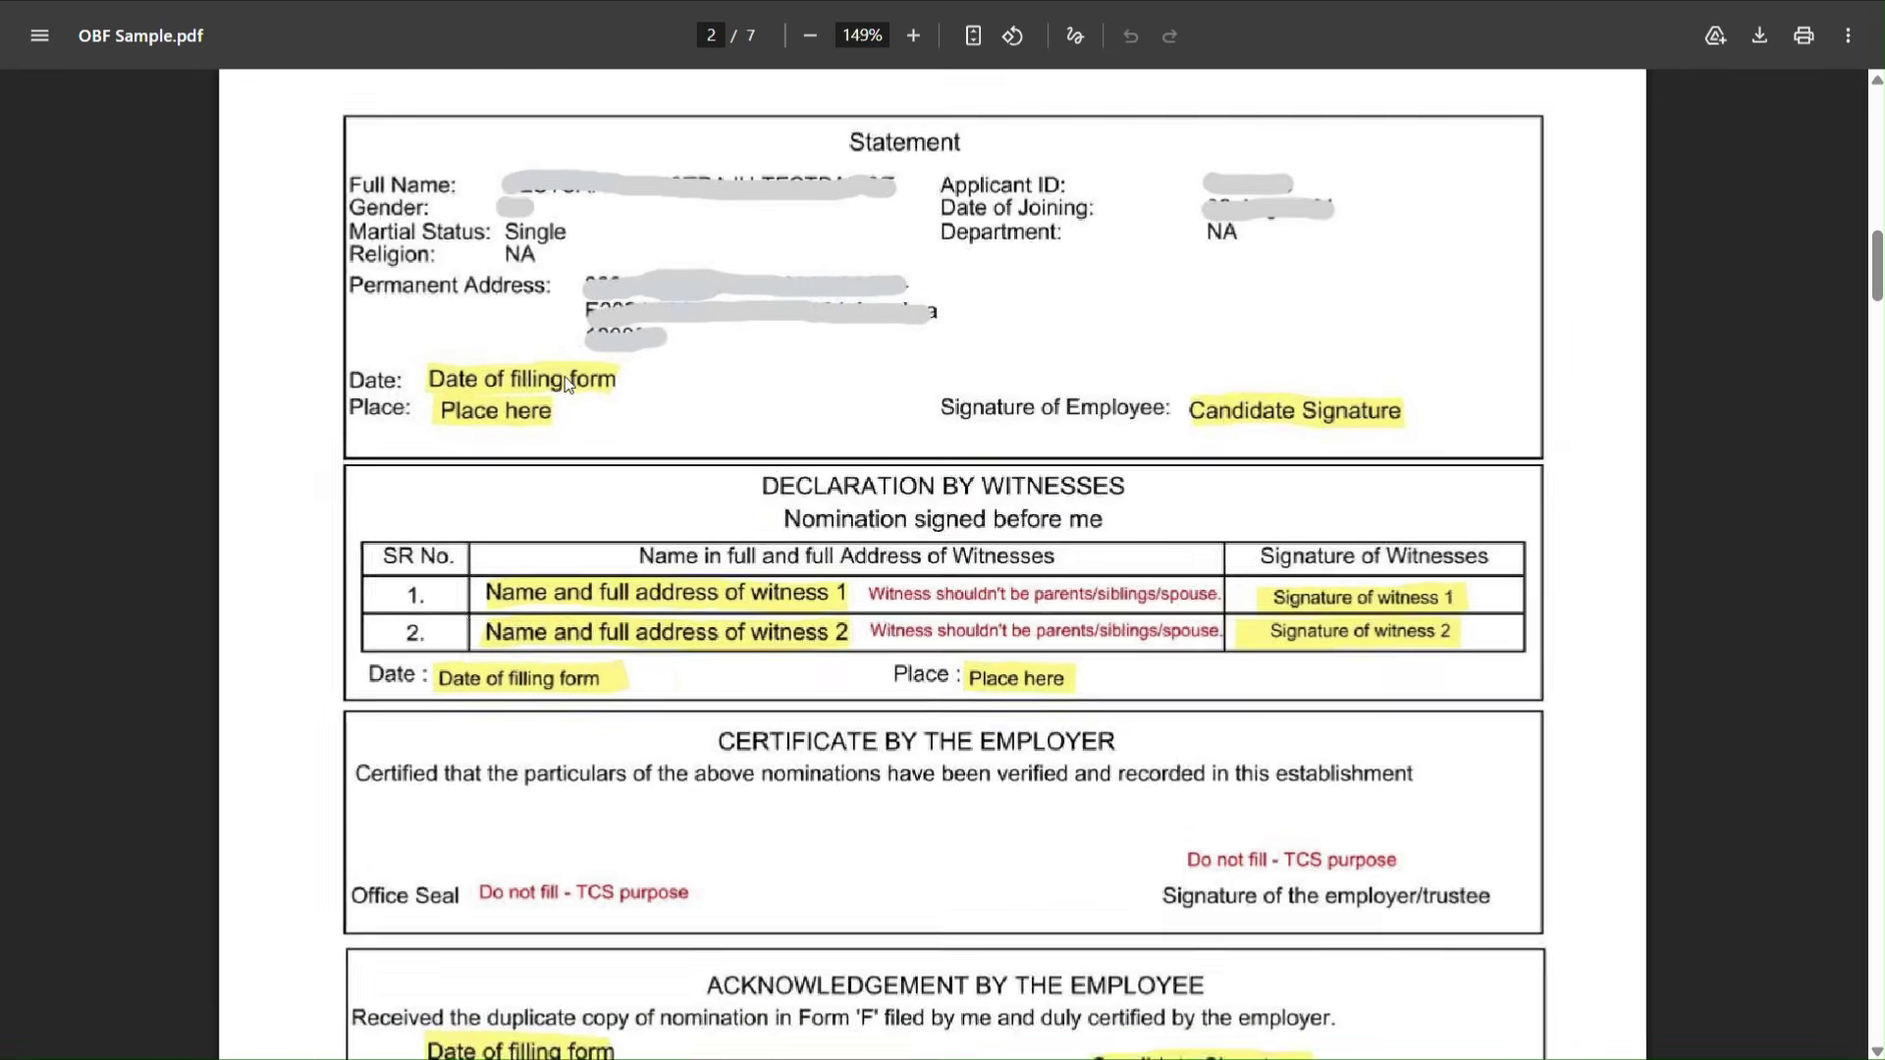
pyautogui.scroll(1, 567, 383)
pyautogui.scroll(-1, 567, 383)
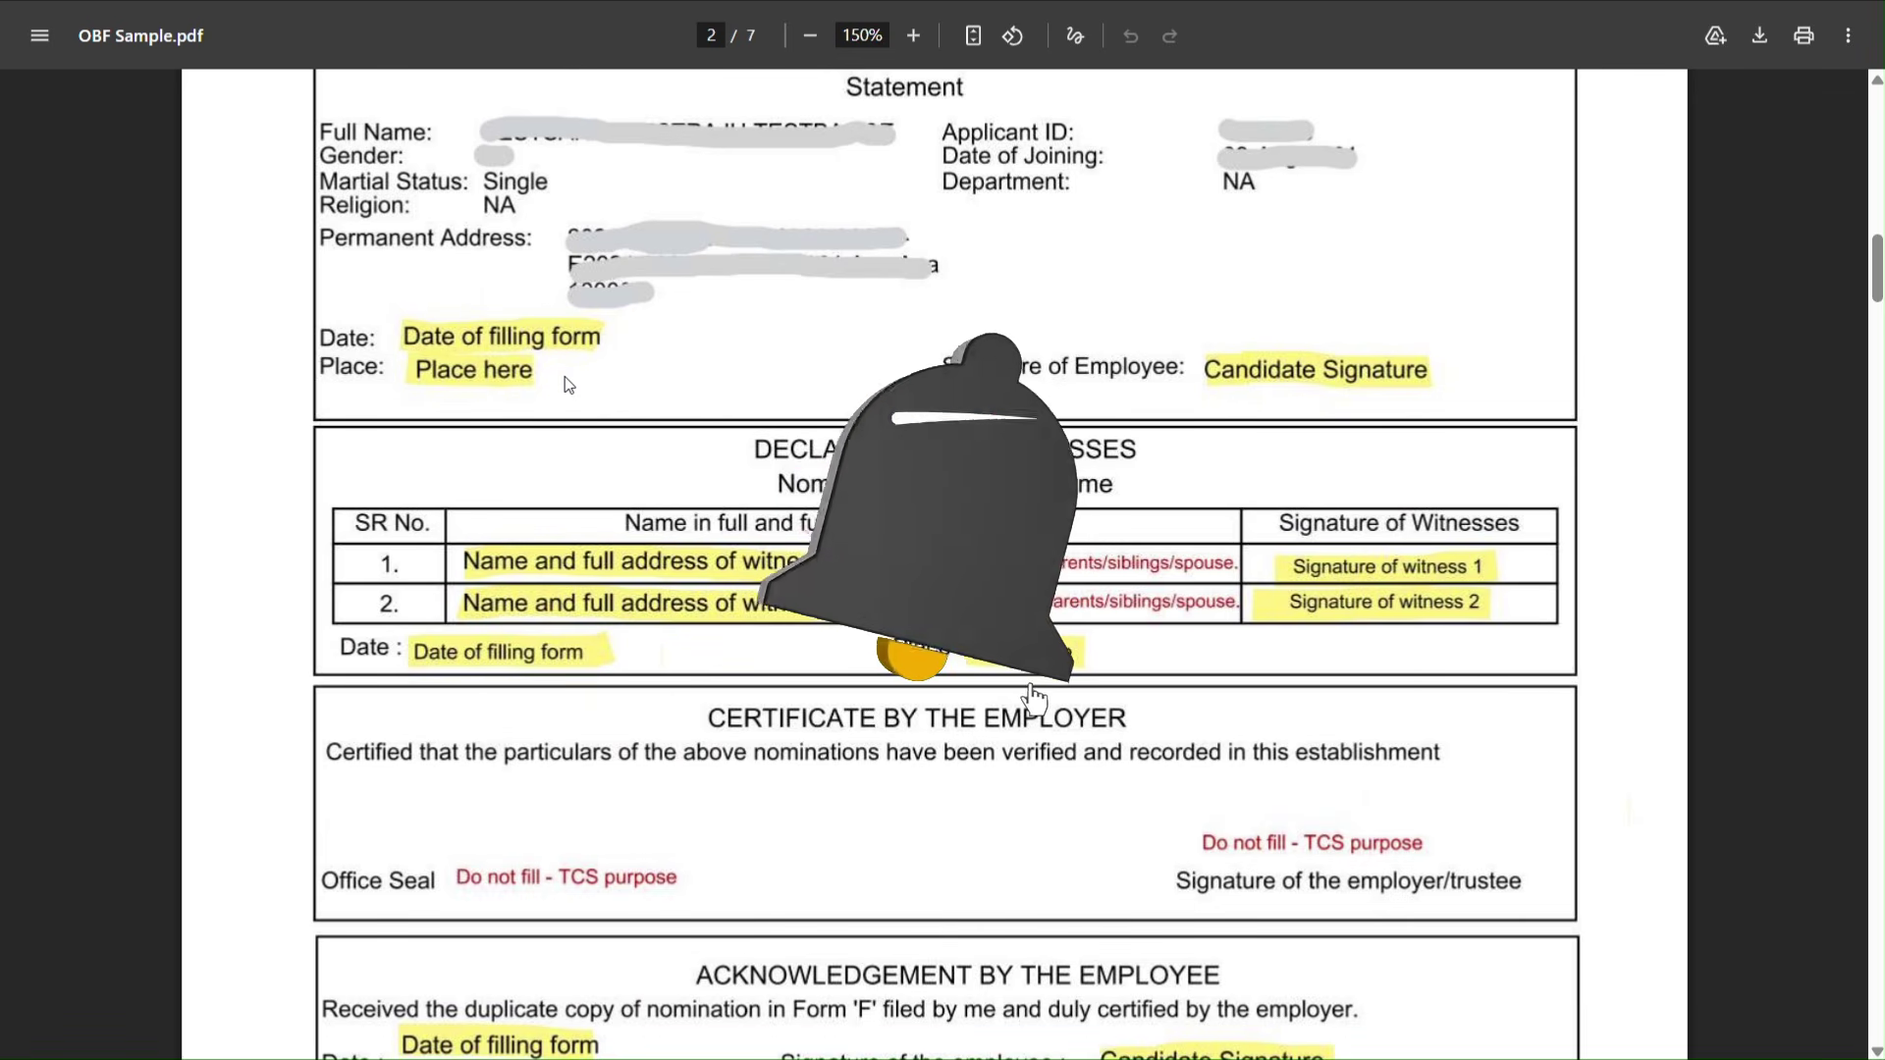
pyautogui.scroll(-1, 567, 384)
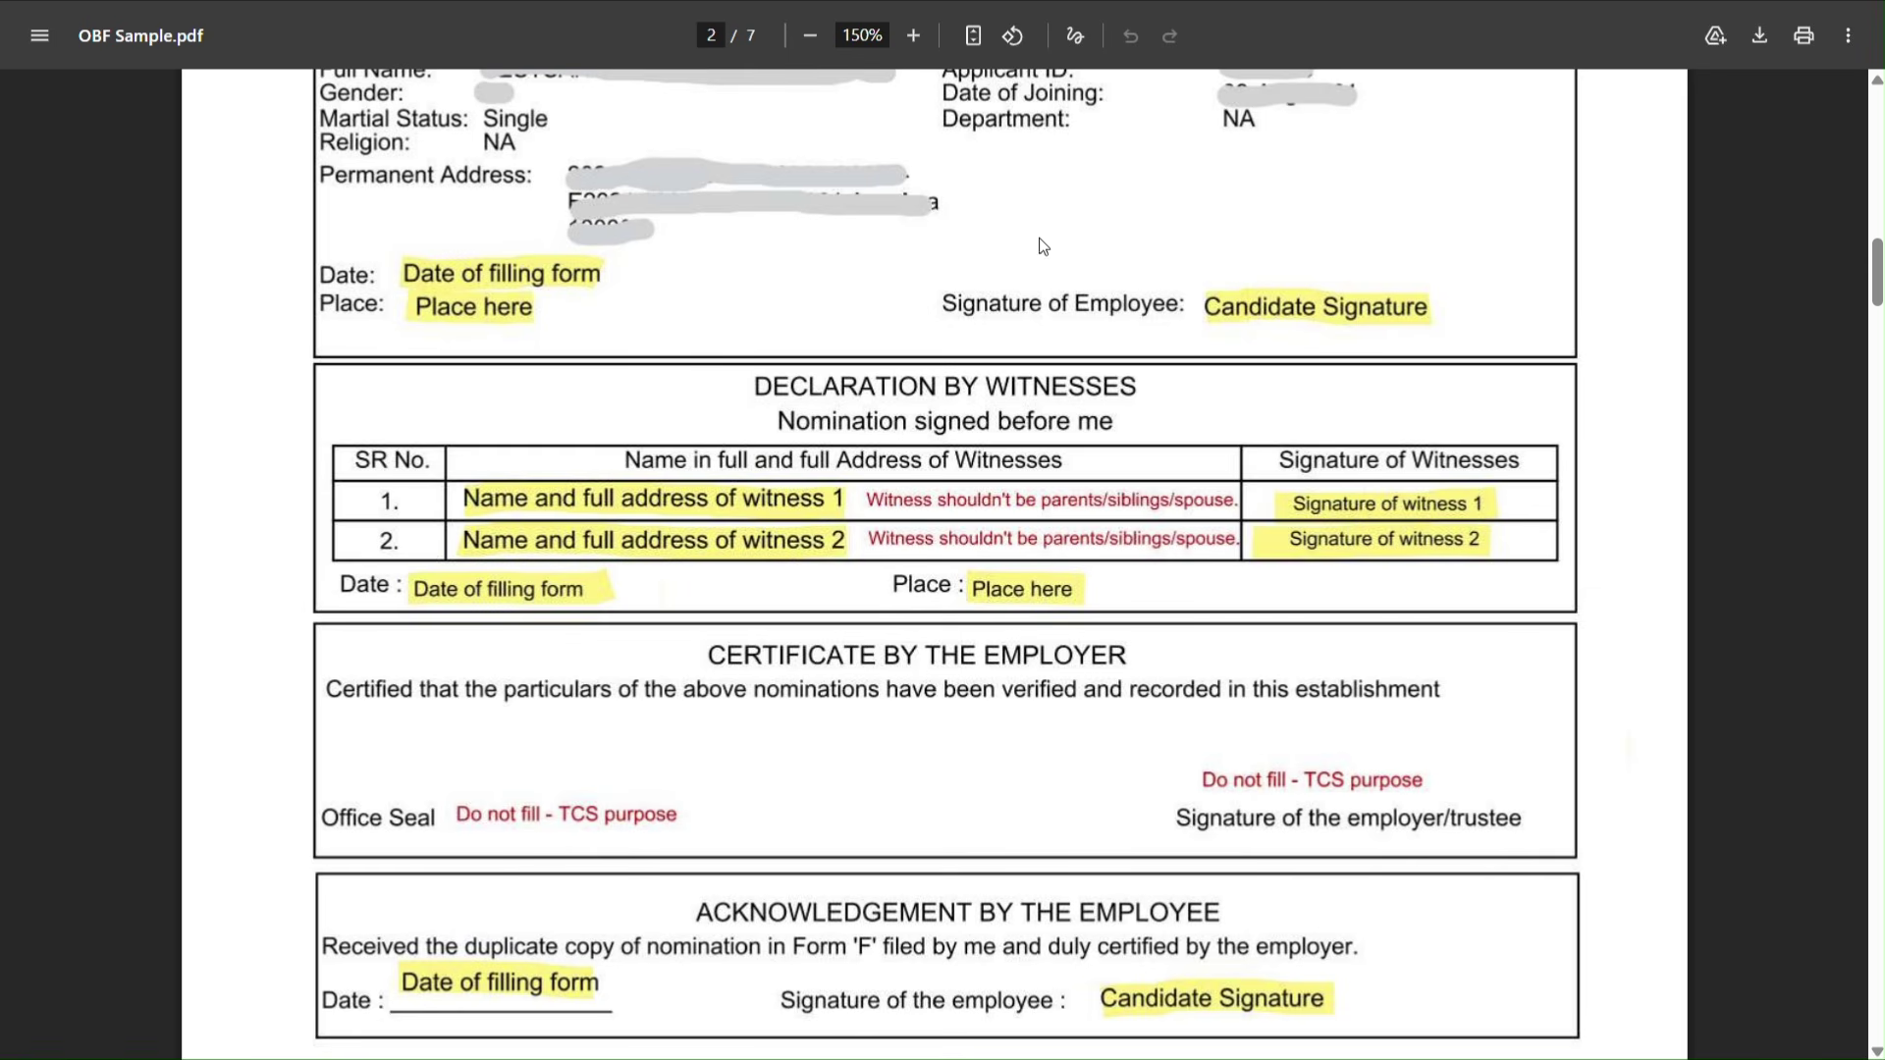
pyautogui.scroll(1, 464, 320)
pyautogui.scroll(1, 465, 320)
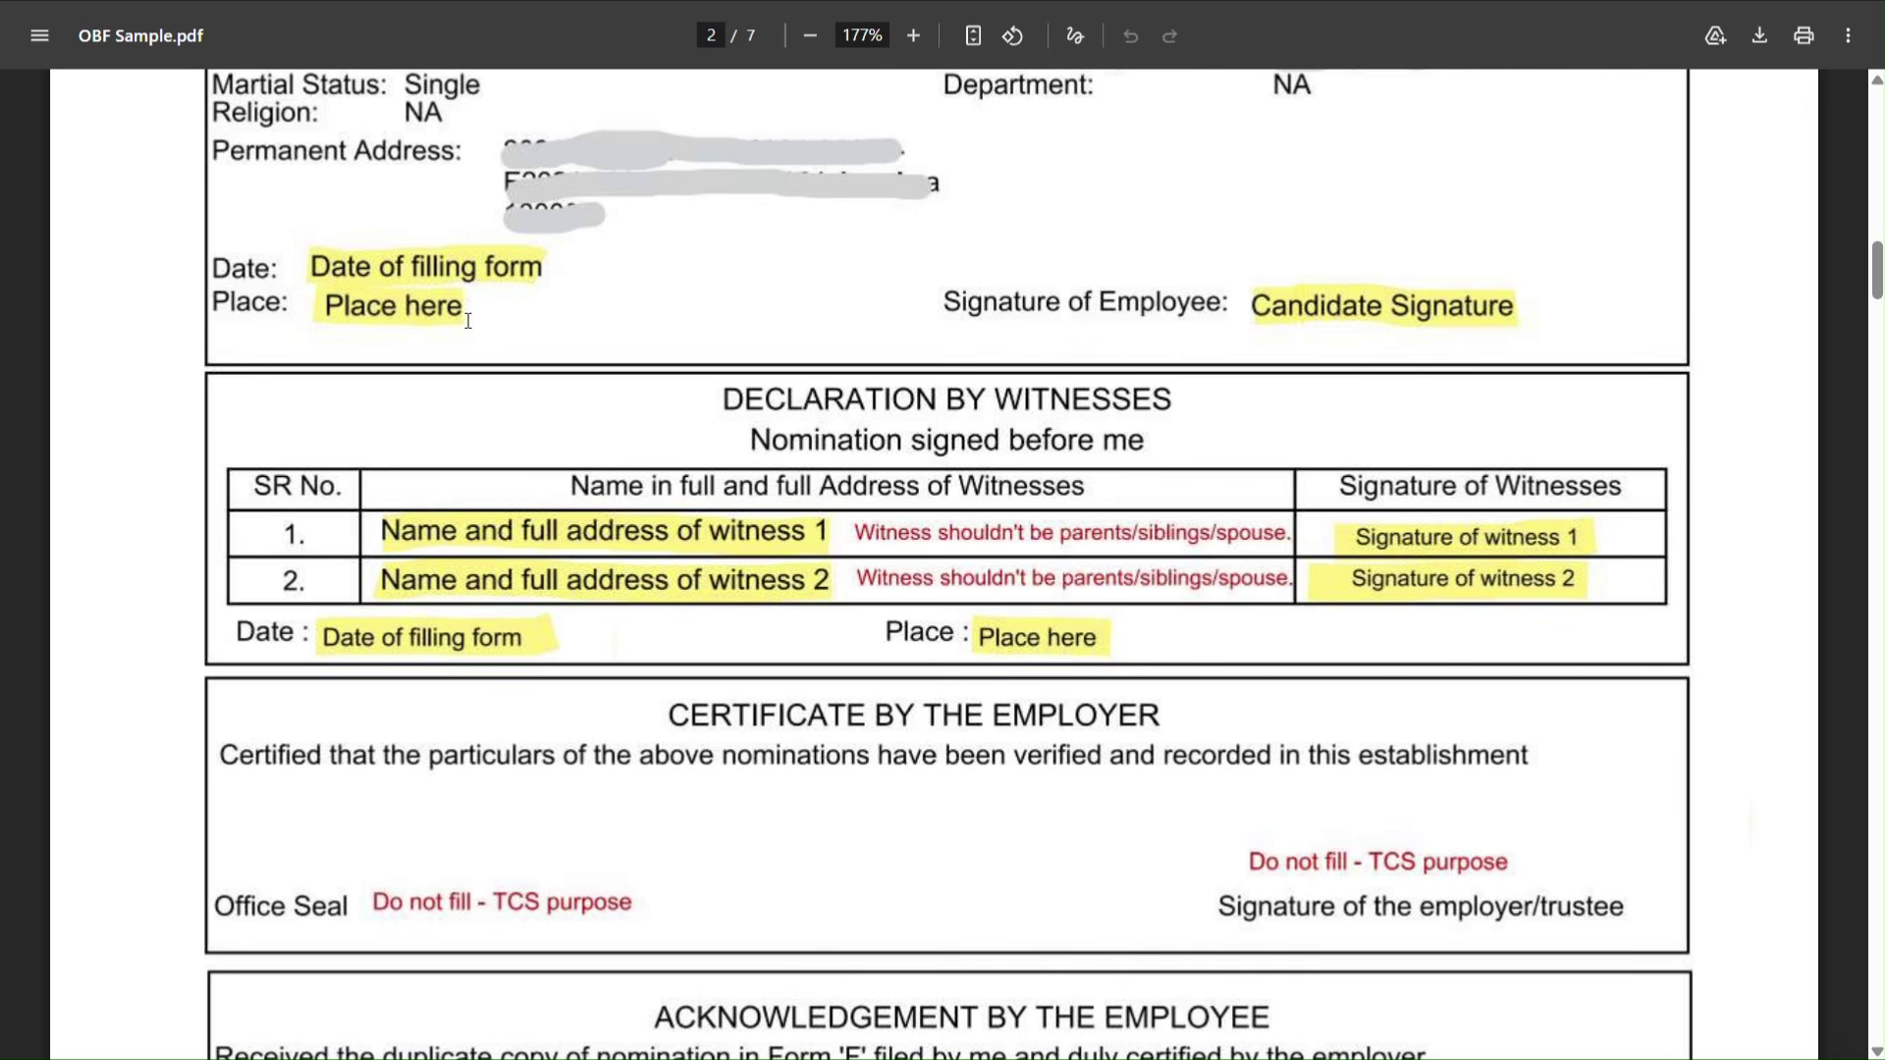
pyautogui.scroll(2, 468, 320)
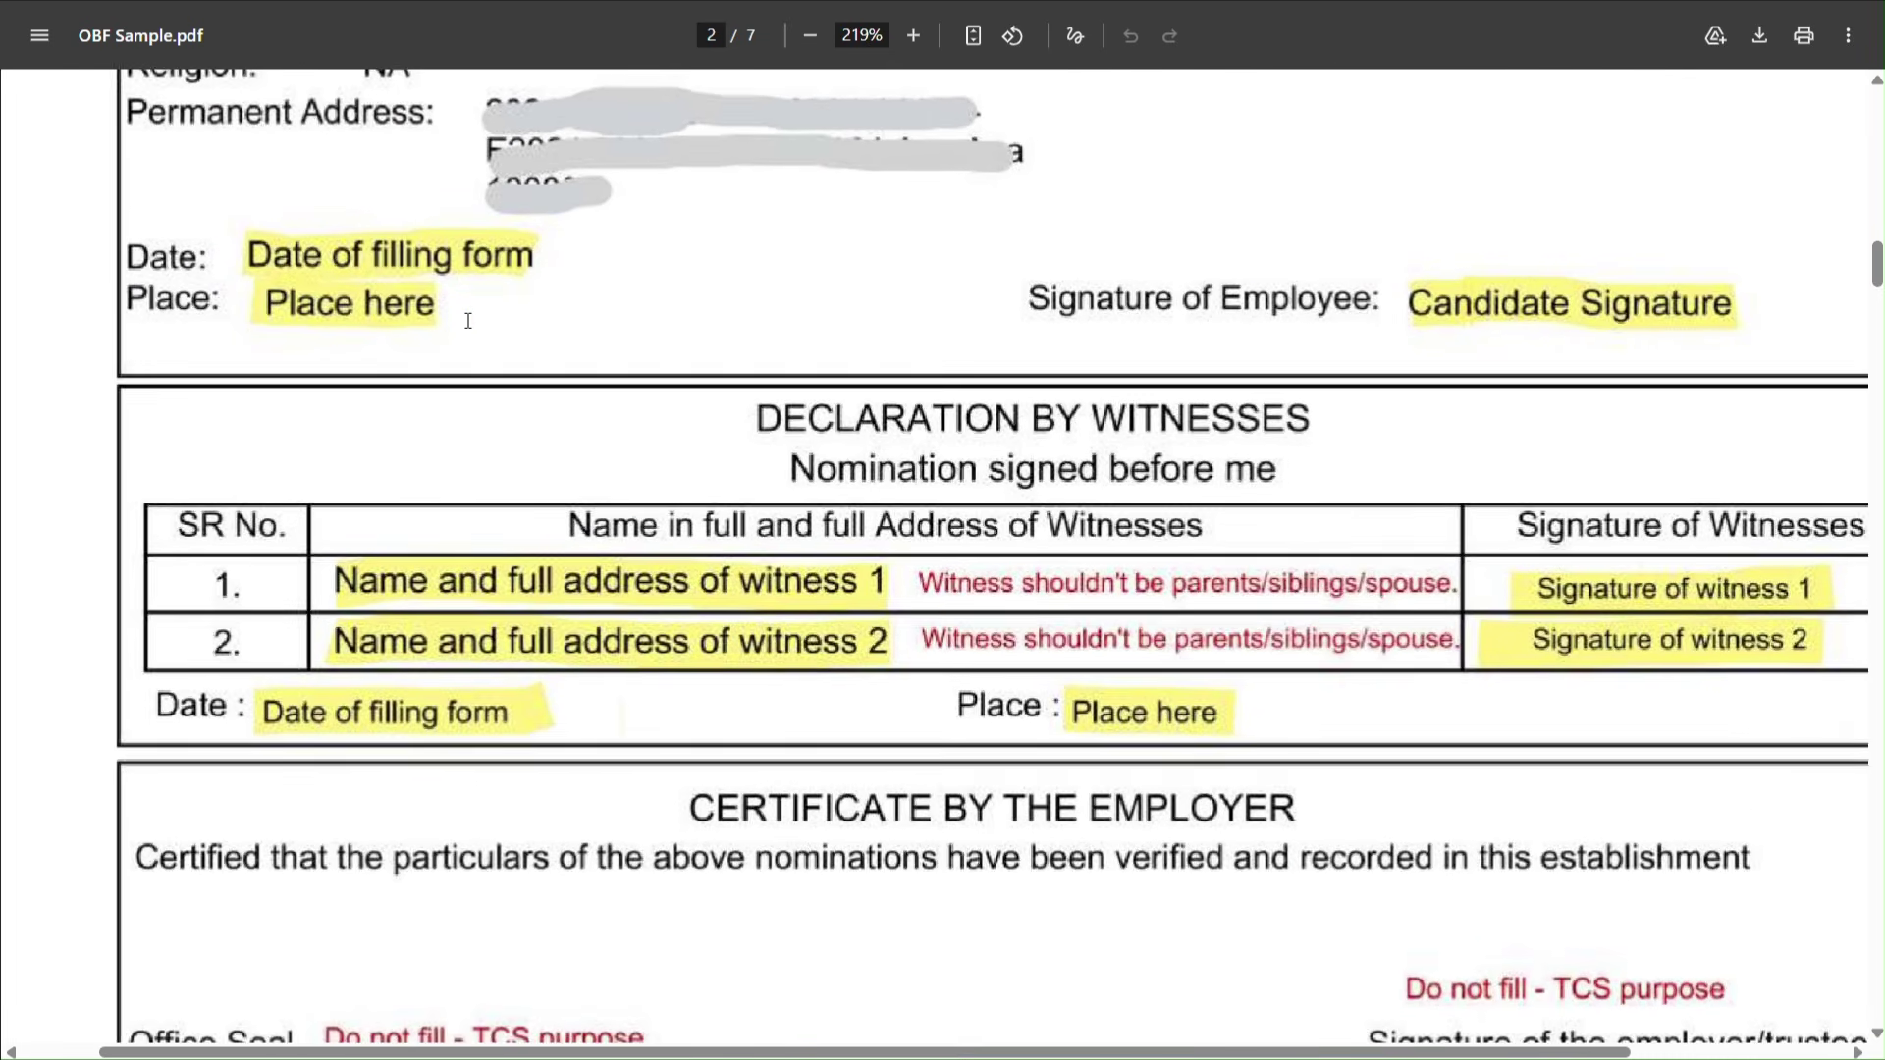
pyautogui.hscroll(2, 468, 320)
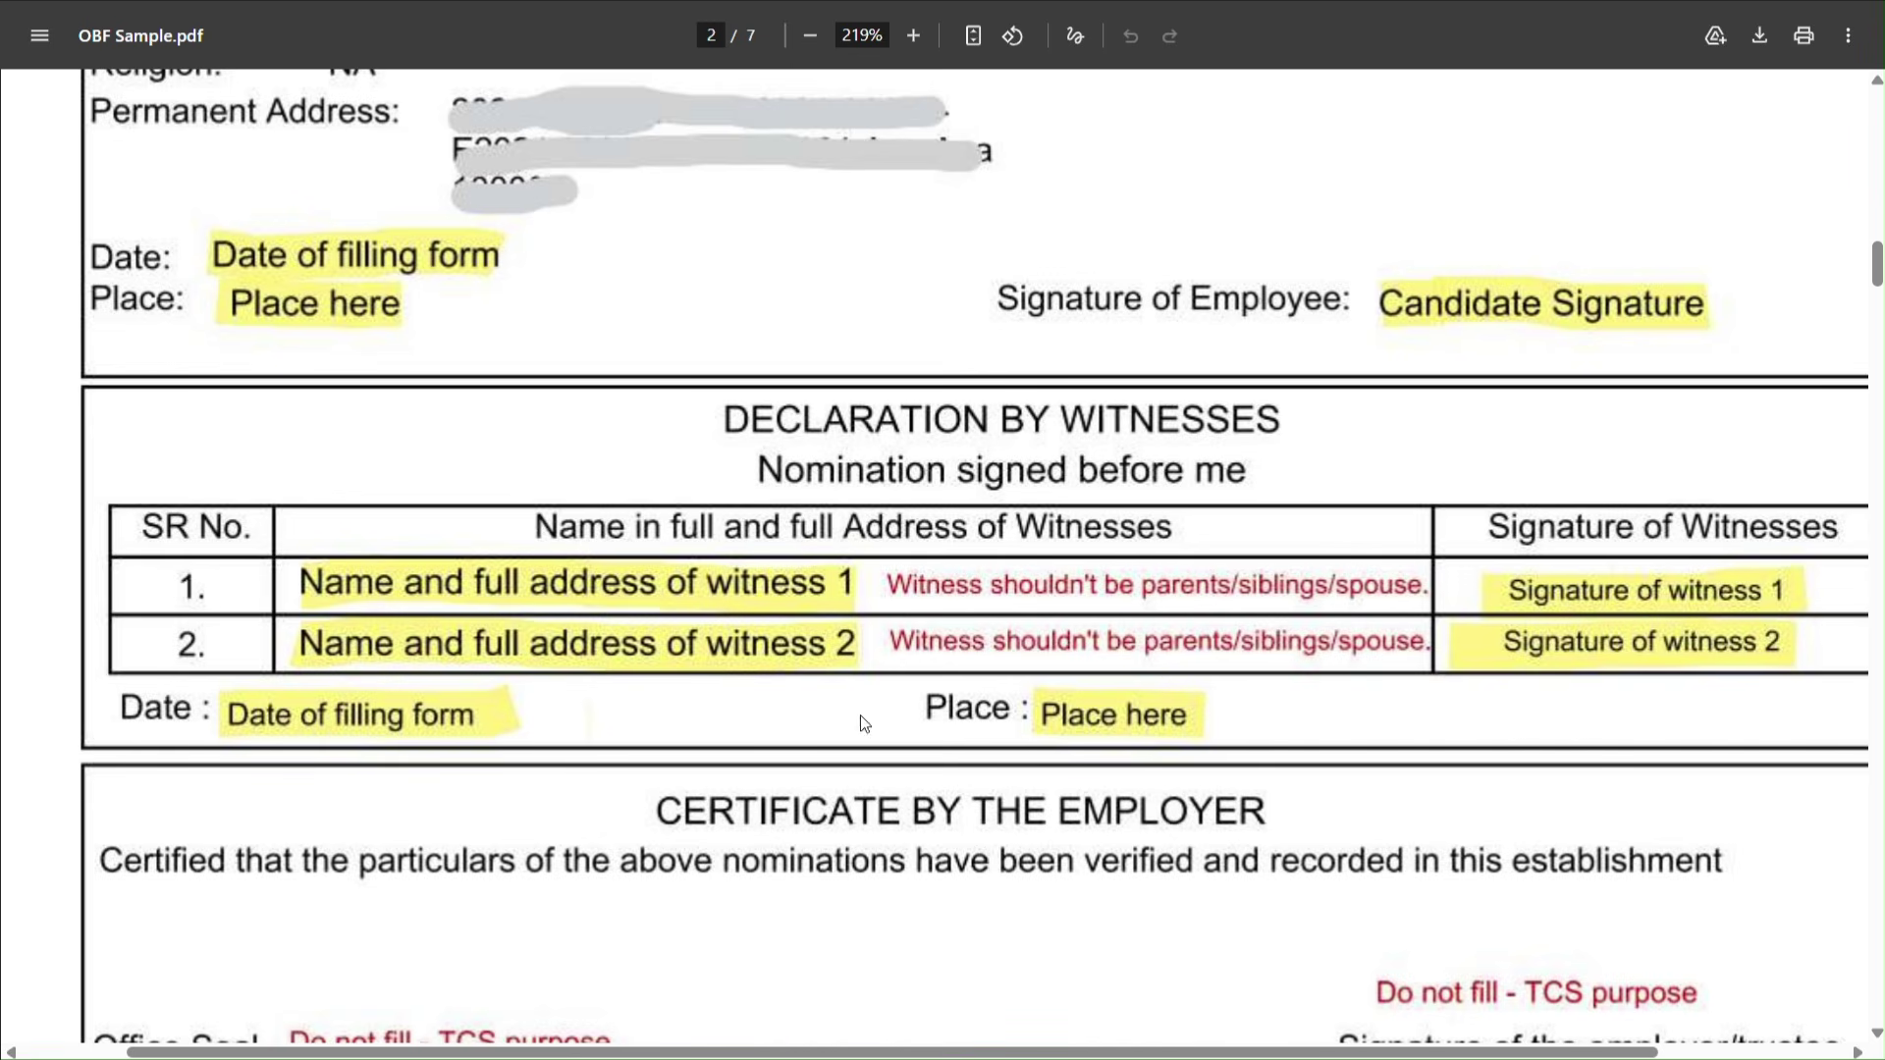
# Examine the employer certificate and the employee acknowledgement of Form F for which fields to fill and which to leave blank.
pyautogui.scroll(-5, 1125, 716)
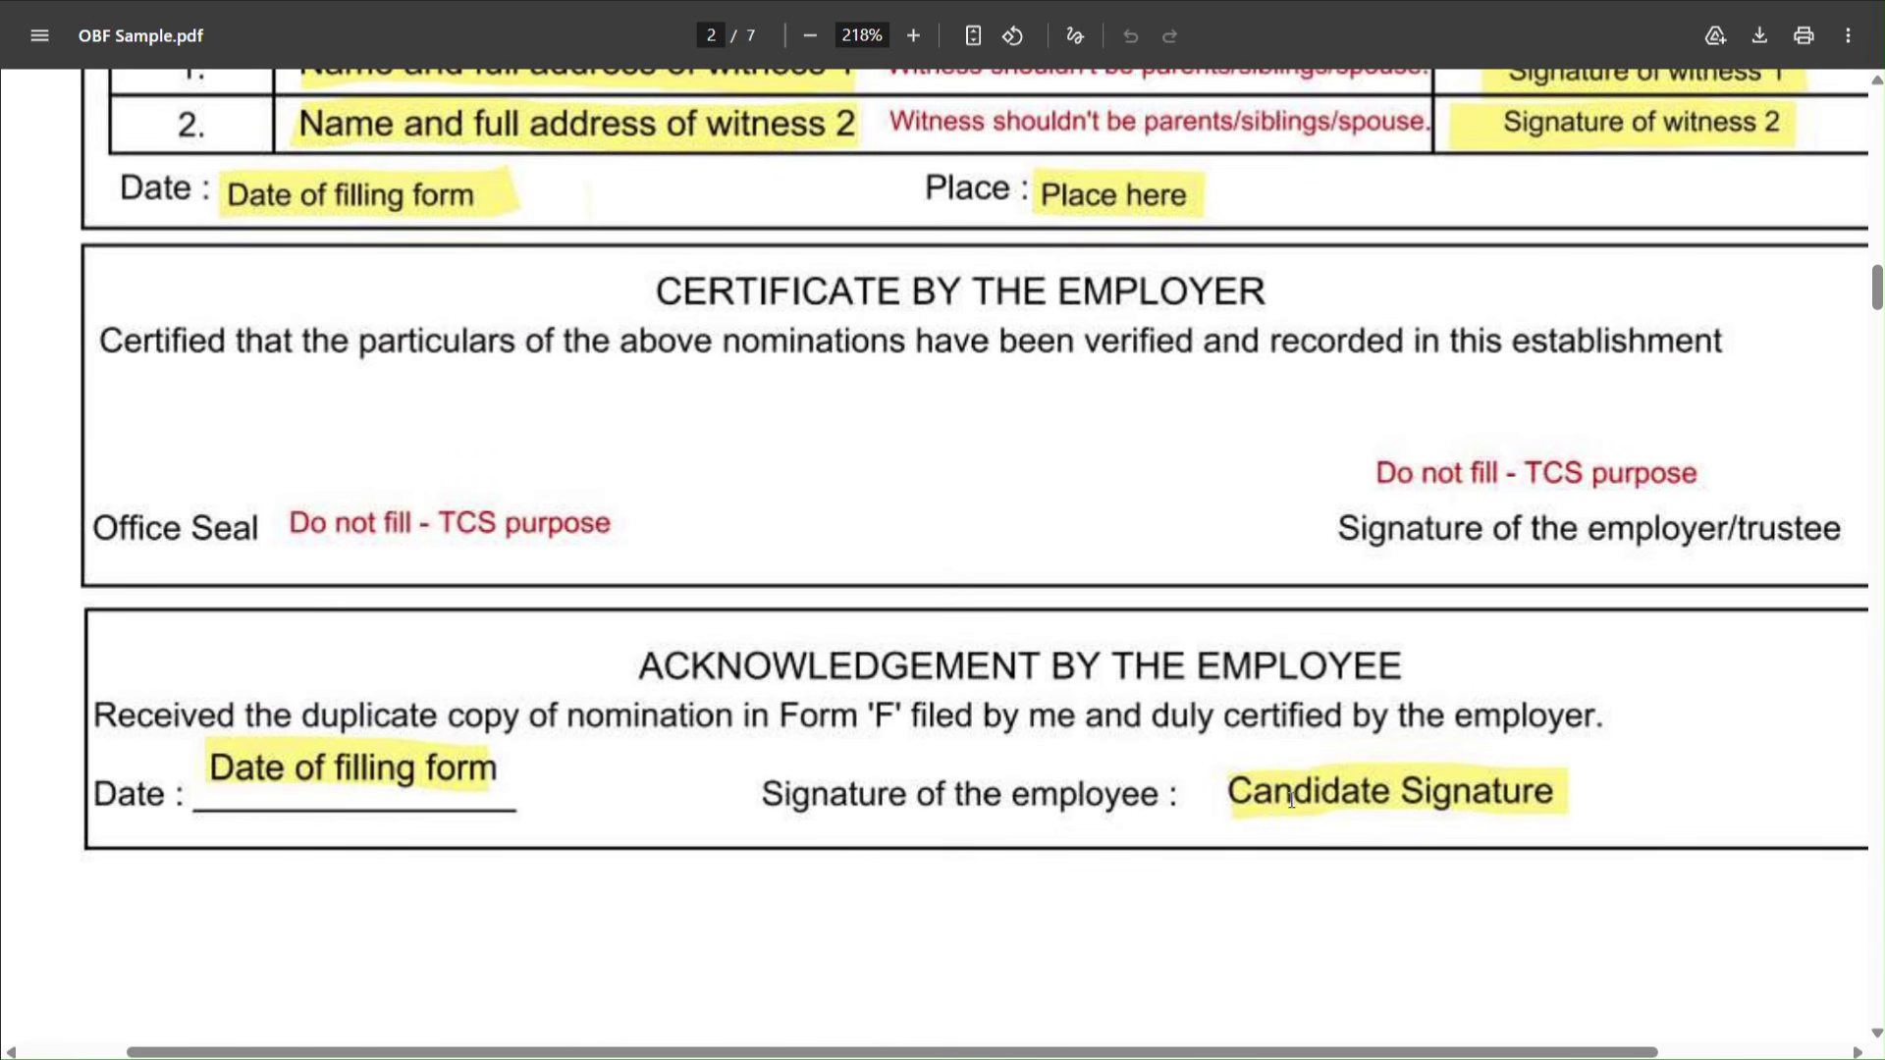
pyautogui.scroll(-3, 1292, 801)
pyautogui.scroll(-1, 1291, 797)
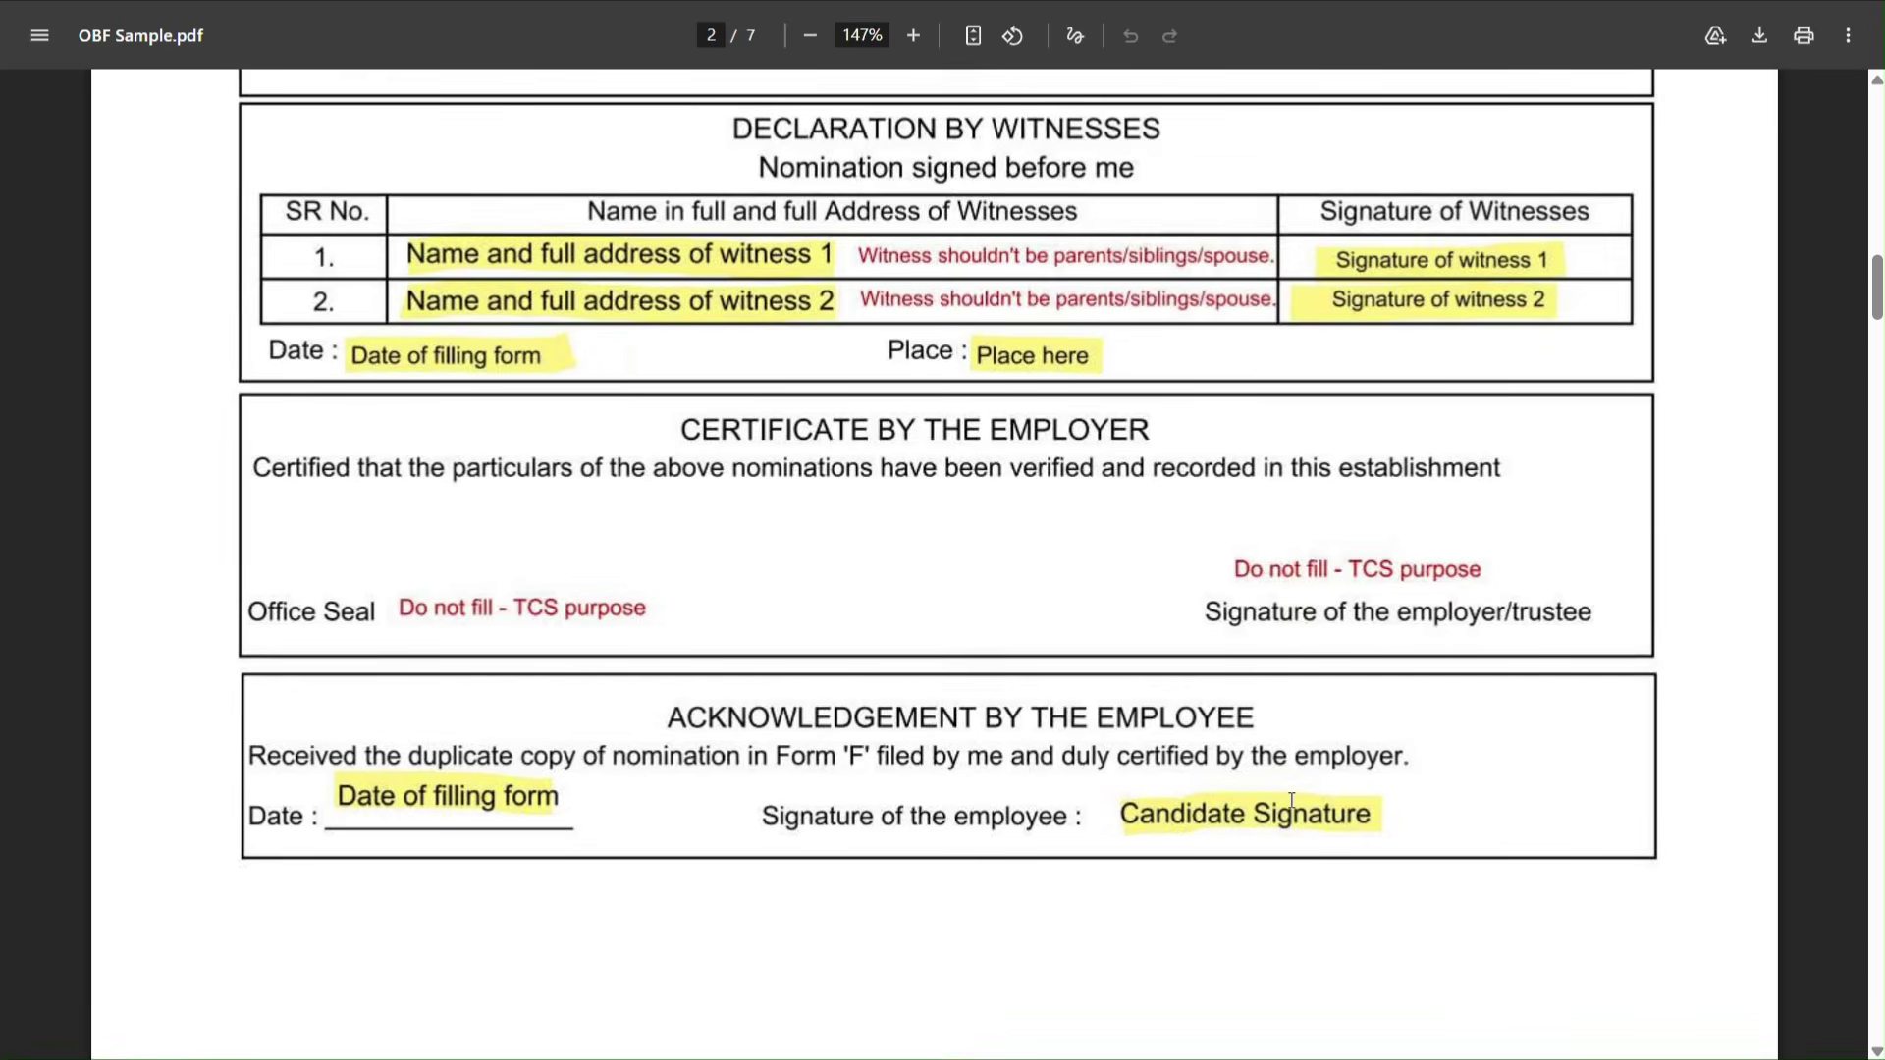
pyautogui.scroll(-3, 1067, 911)
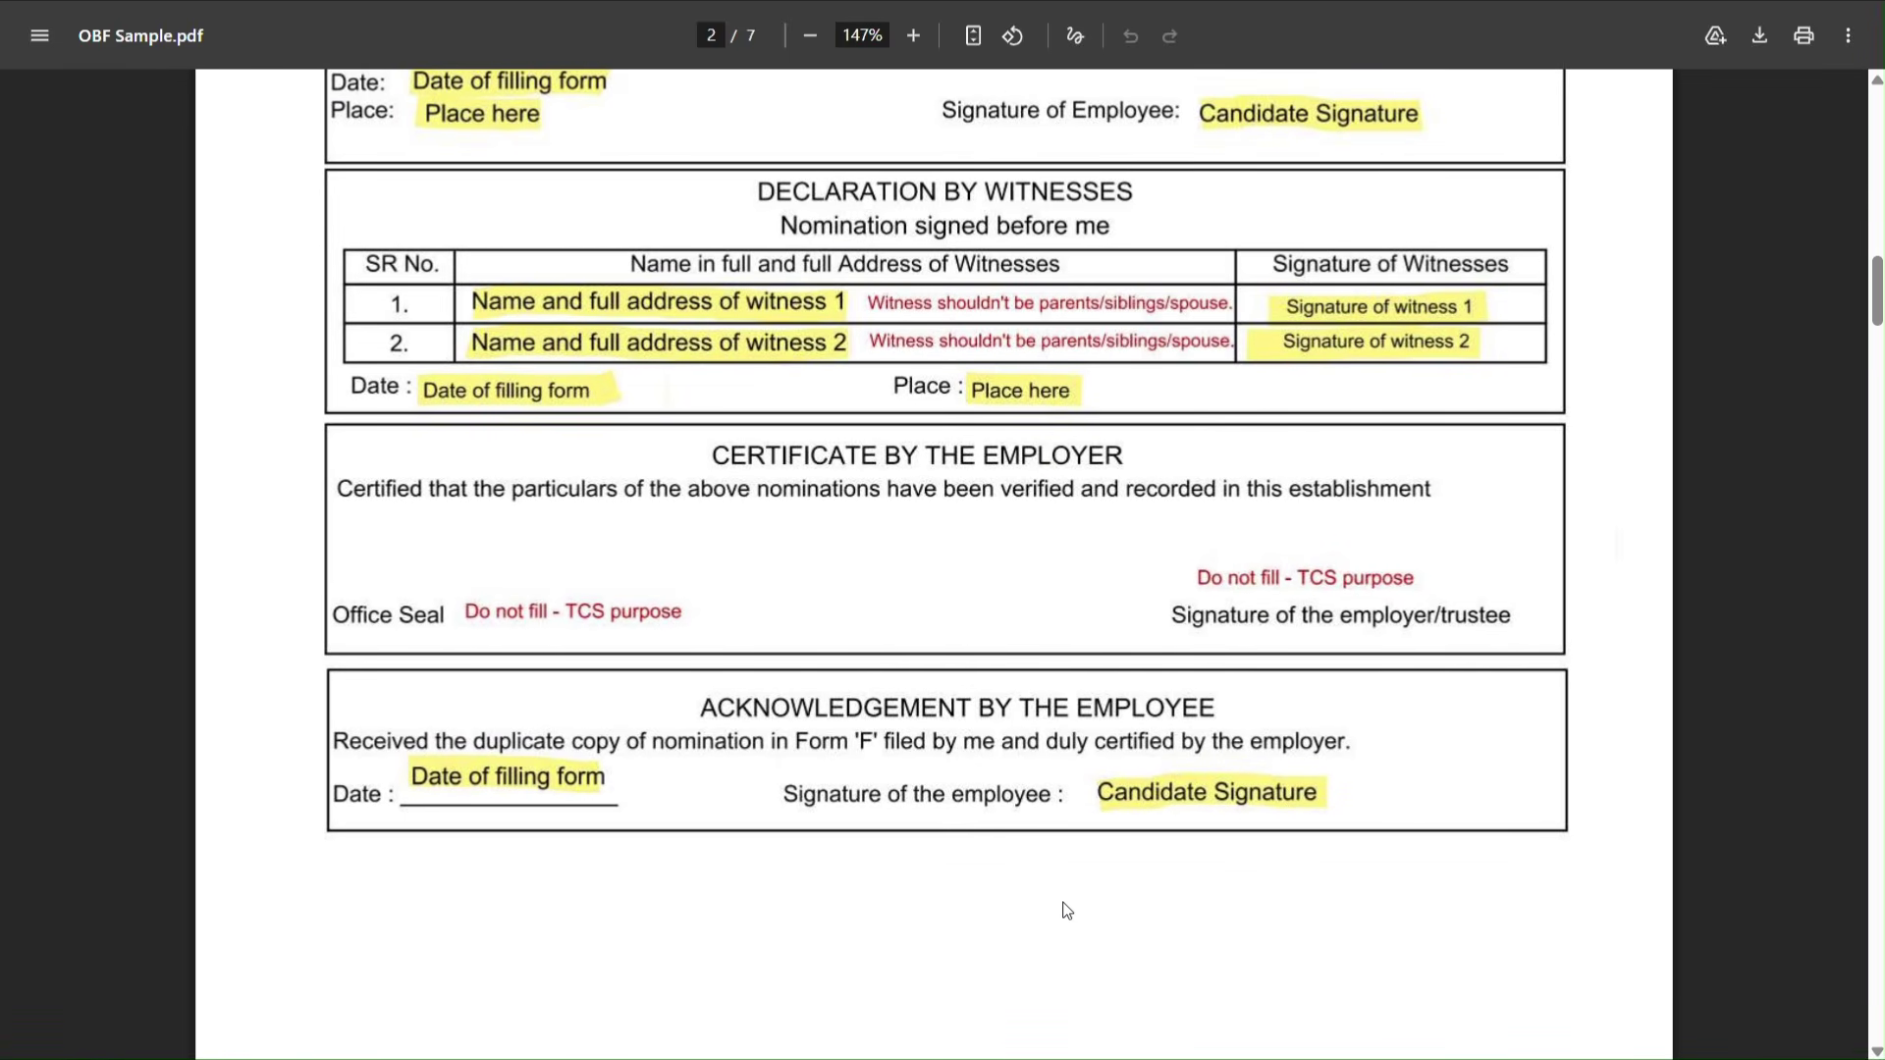
# Examine Form 2's personal details and the Part A (EPF) nominee table, check boxes and signature field.
pyautogui.scroll(-4, 1068, 911)
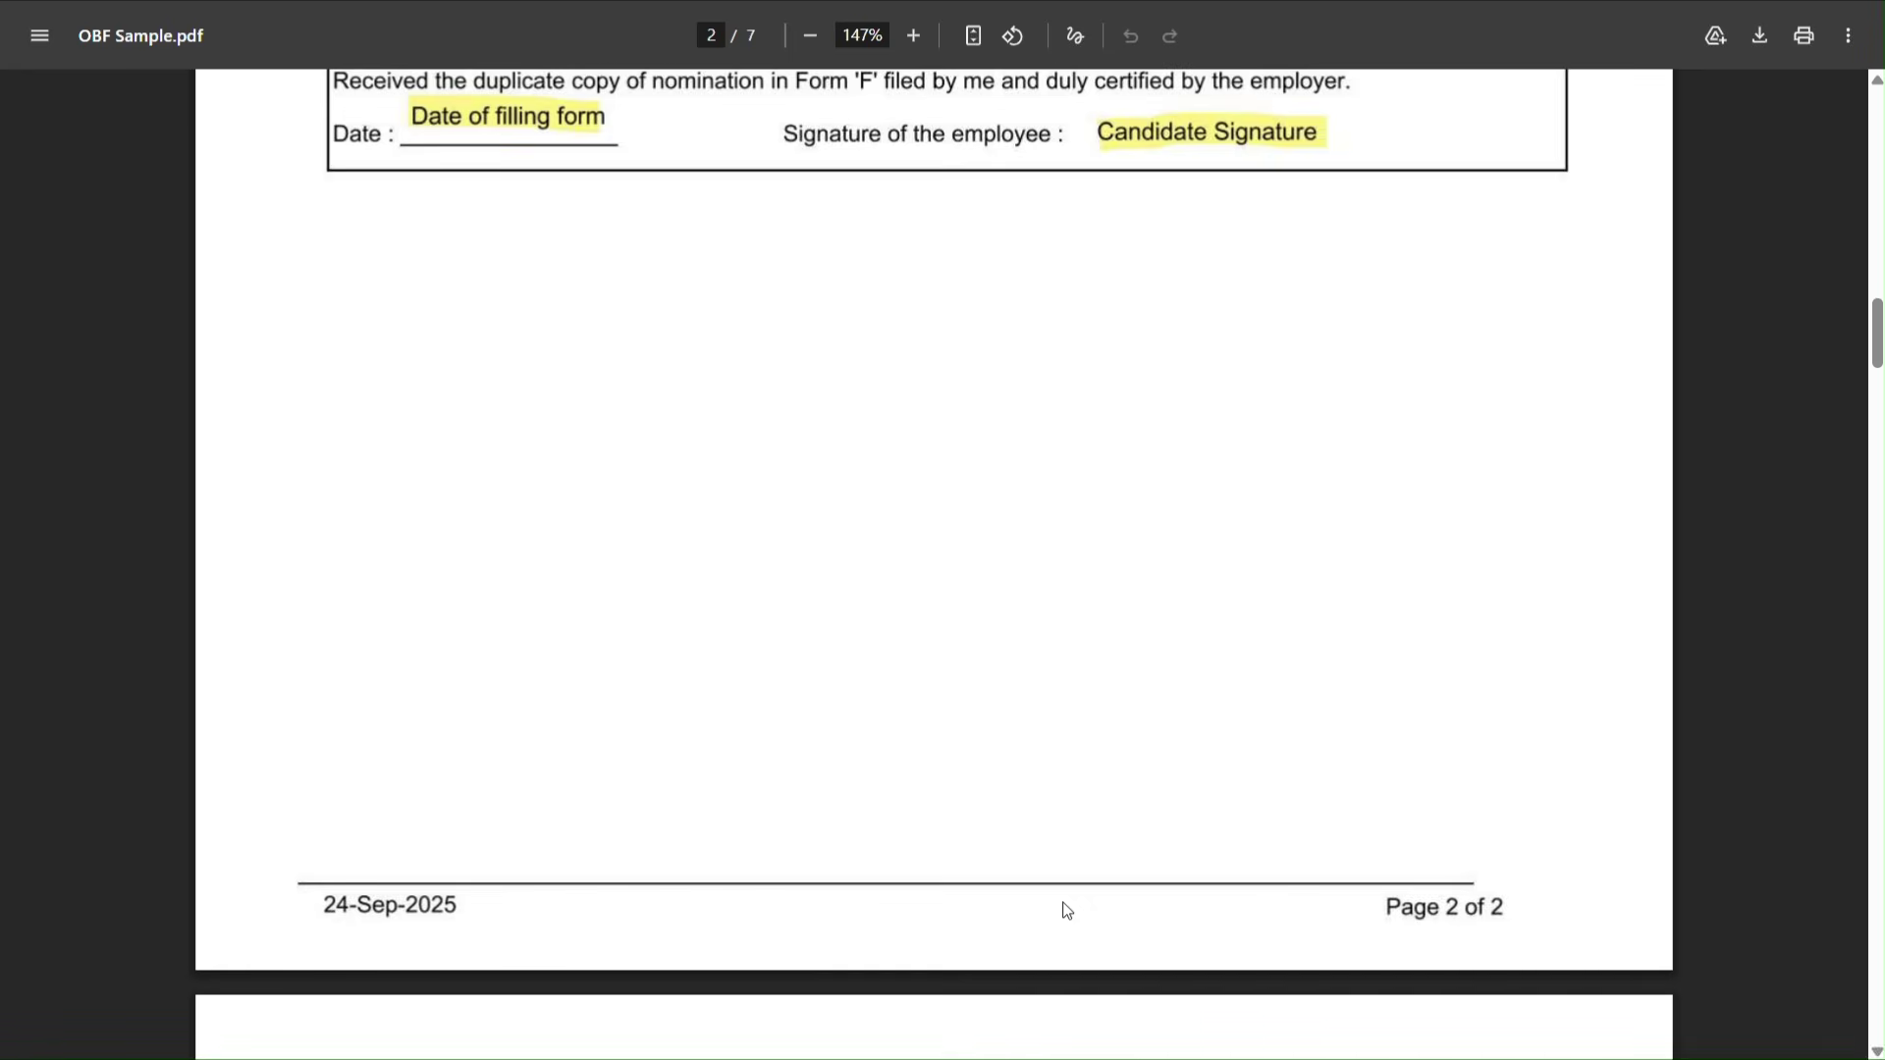
pyautogui.scroll(-4, 1067, 911)
pyautogui.scroll(-2, 1067, 911)
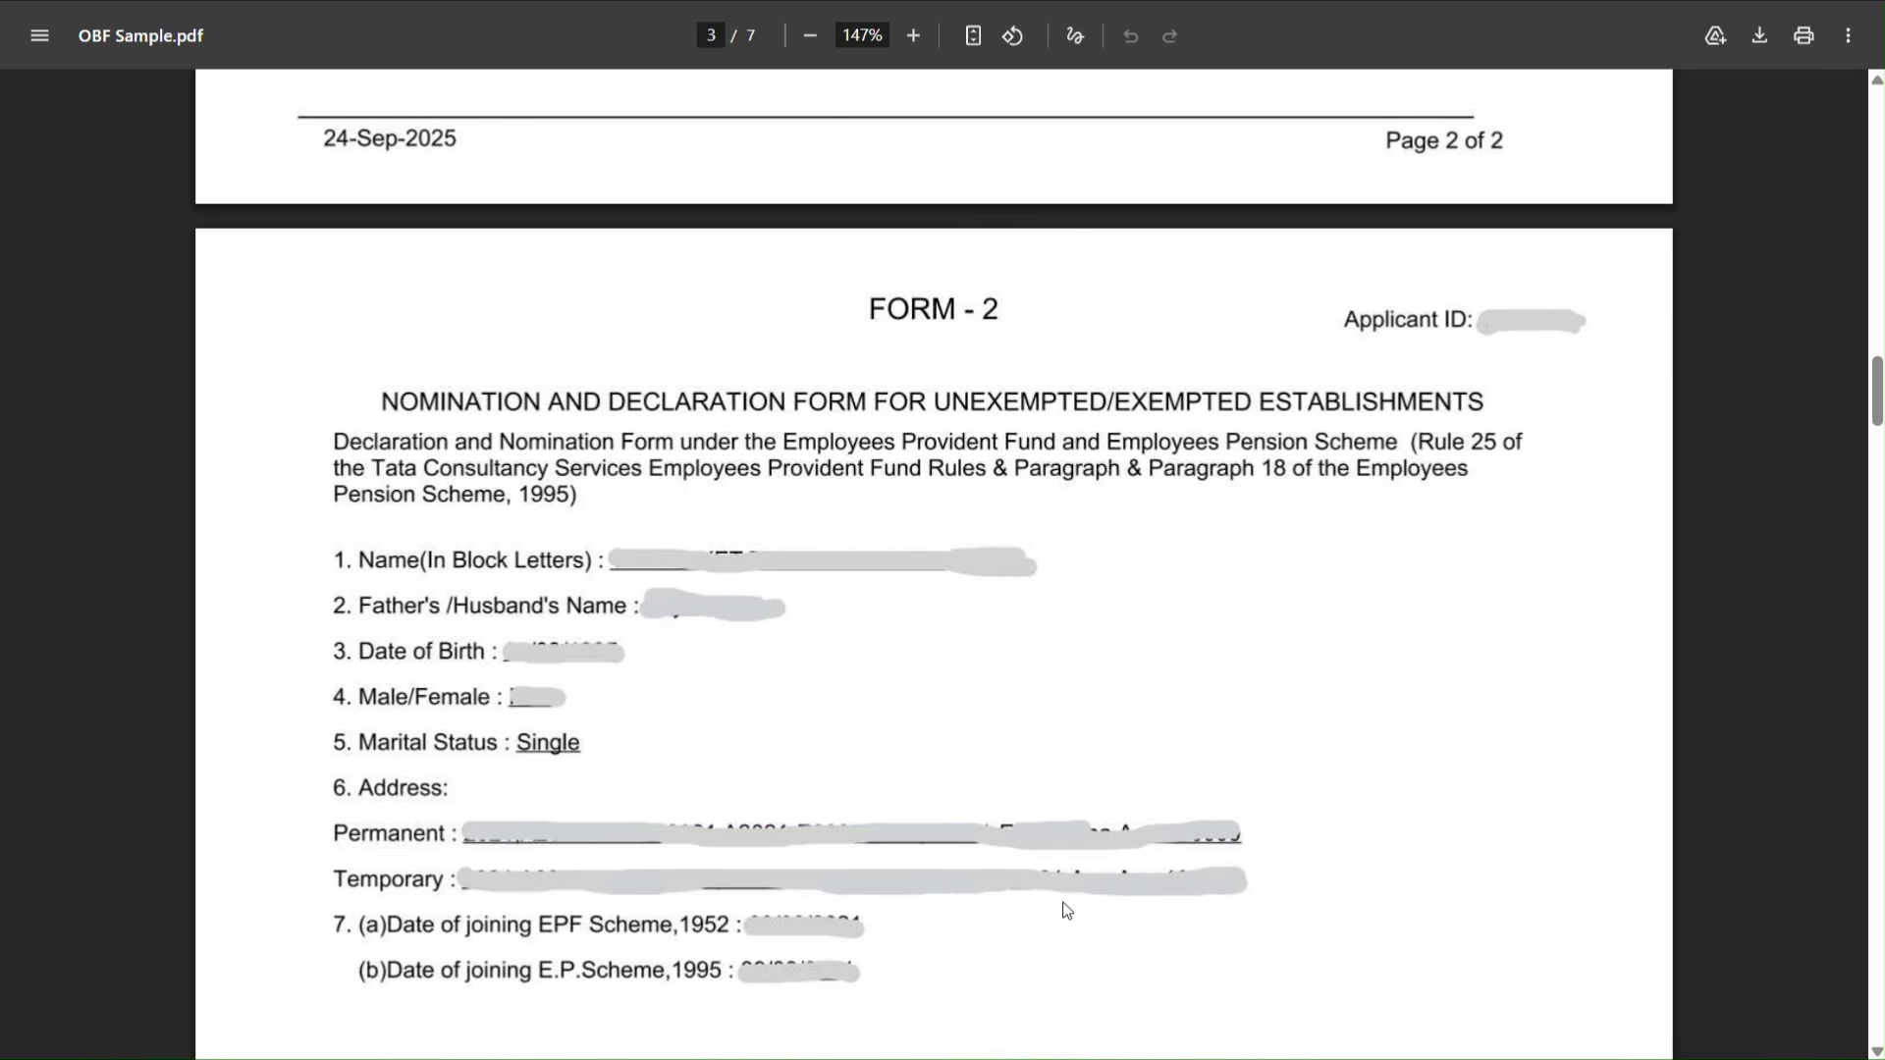
pyautogui.scroll(-2, 1067, 912)
pyautogui.scroll(-5, 1067, 911)
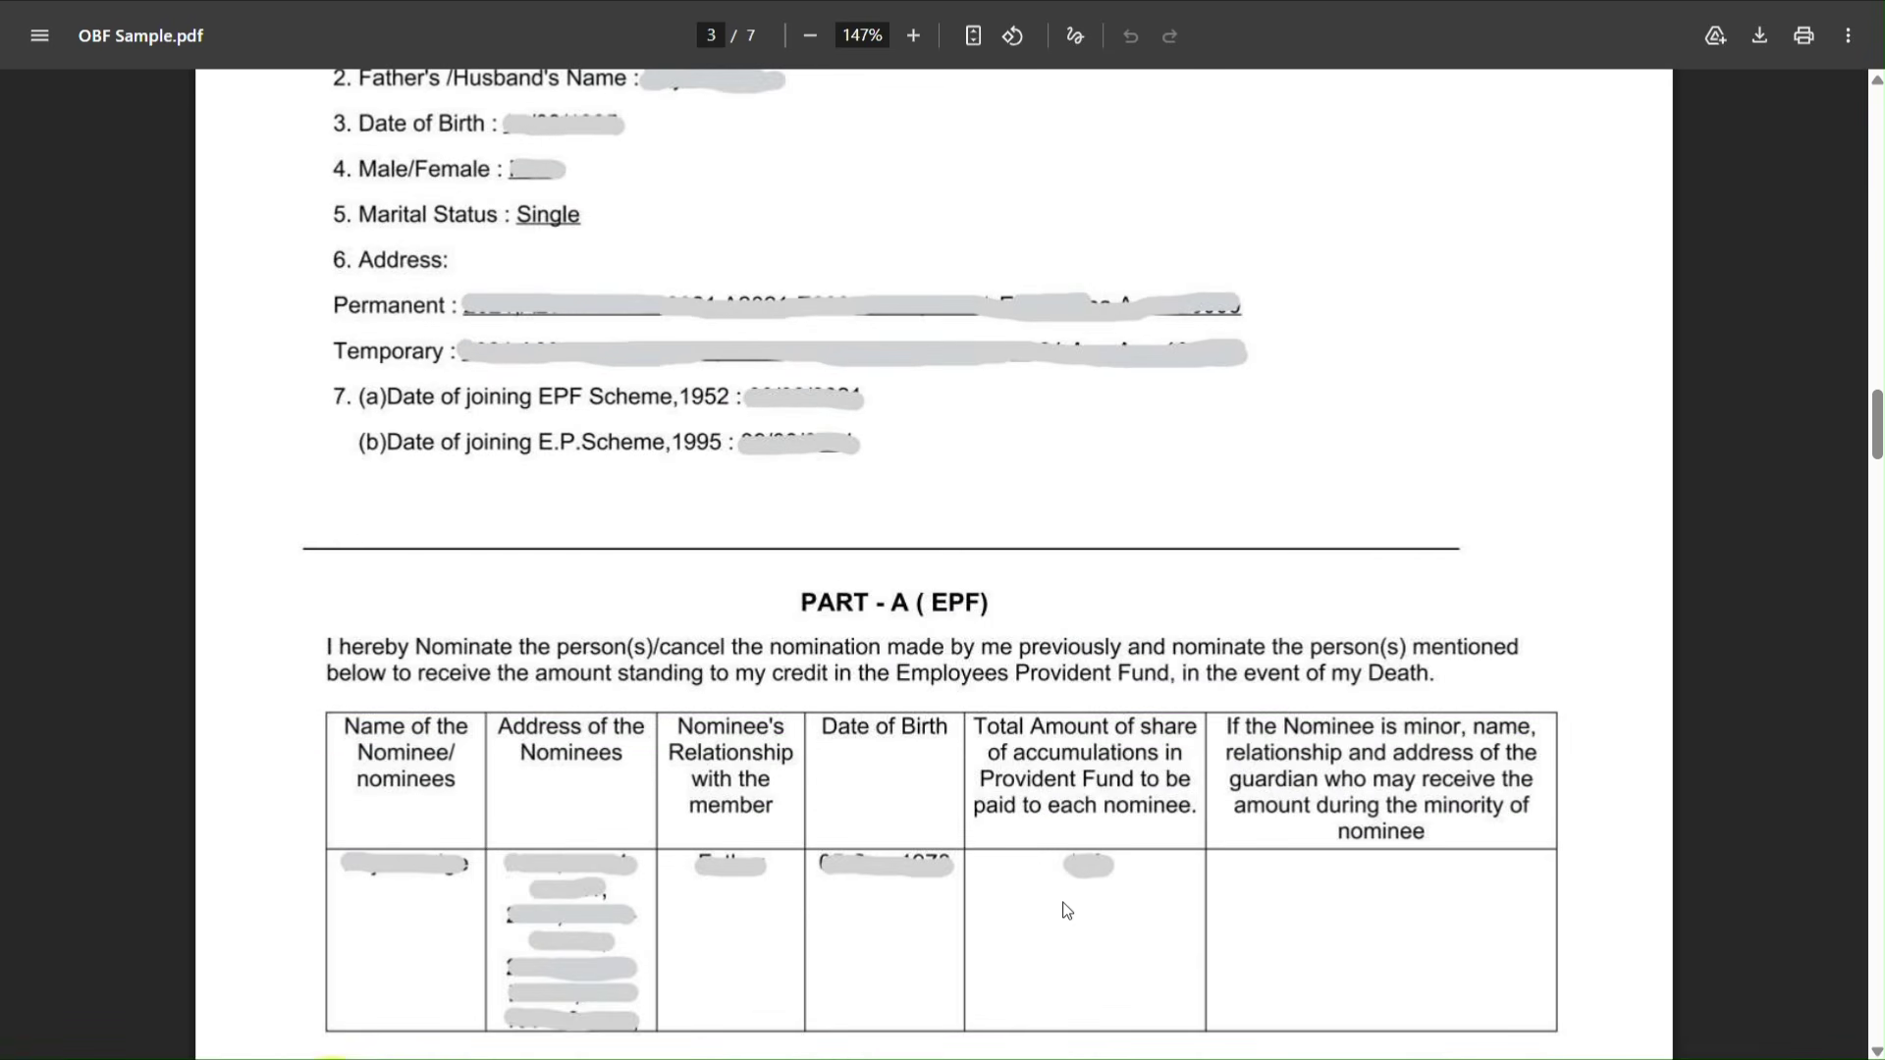
pyautogui.scroll(-1, 1067, 911)
pyautogui.scroll(-1, 1067, 911)
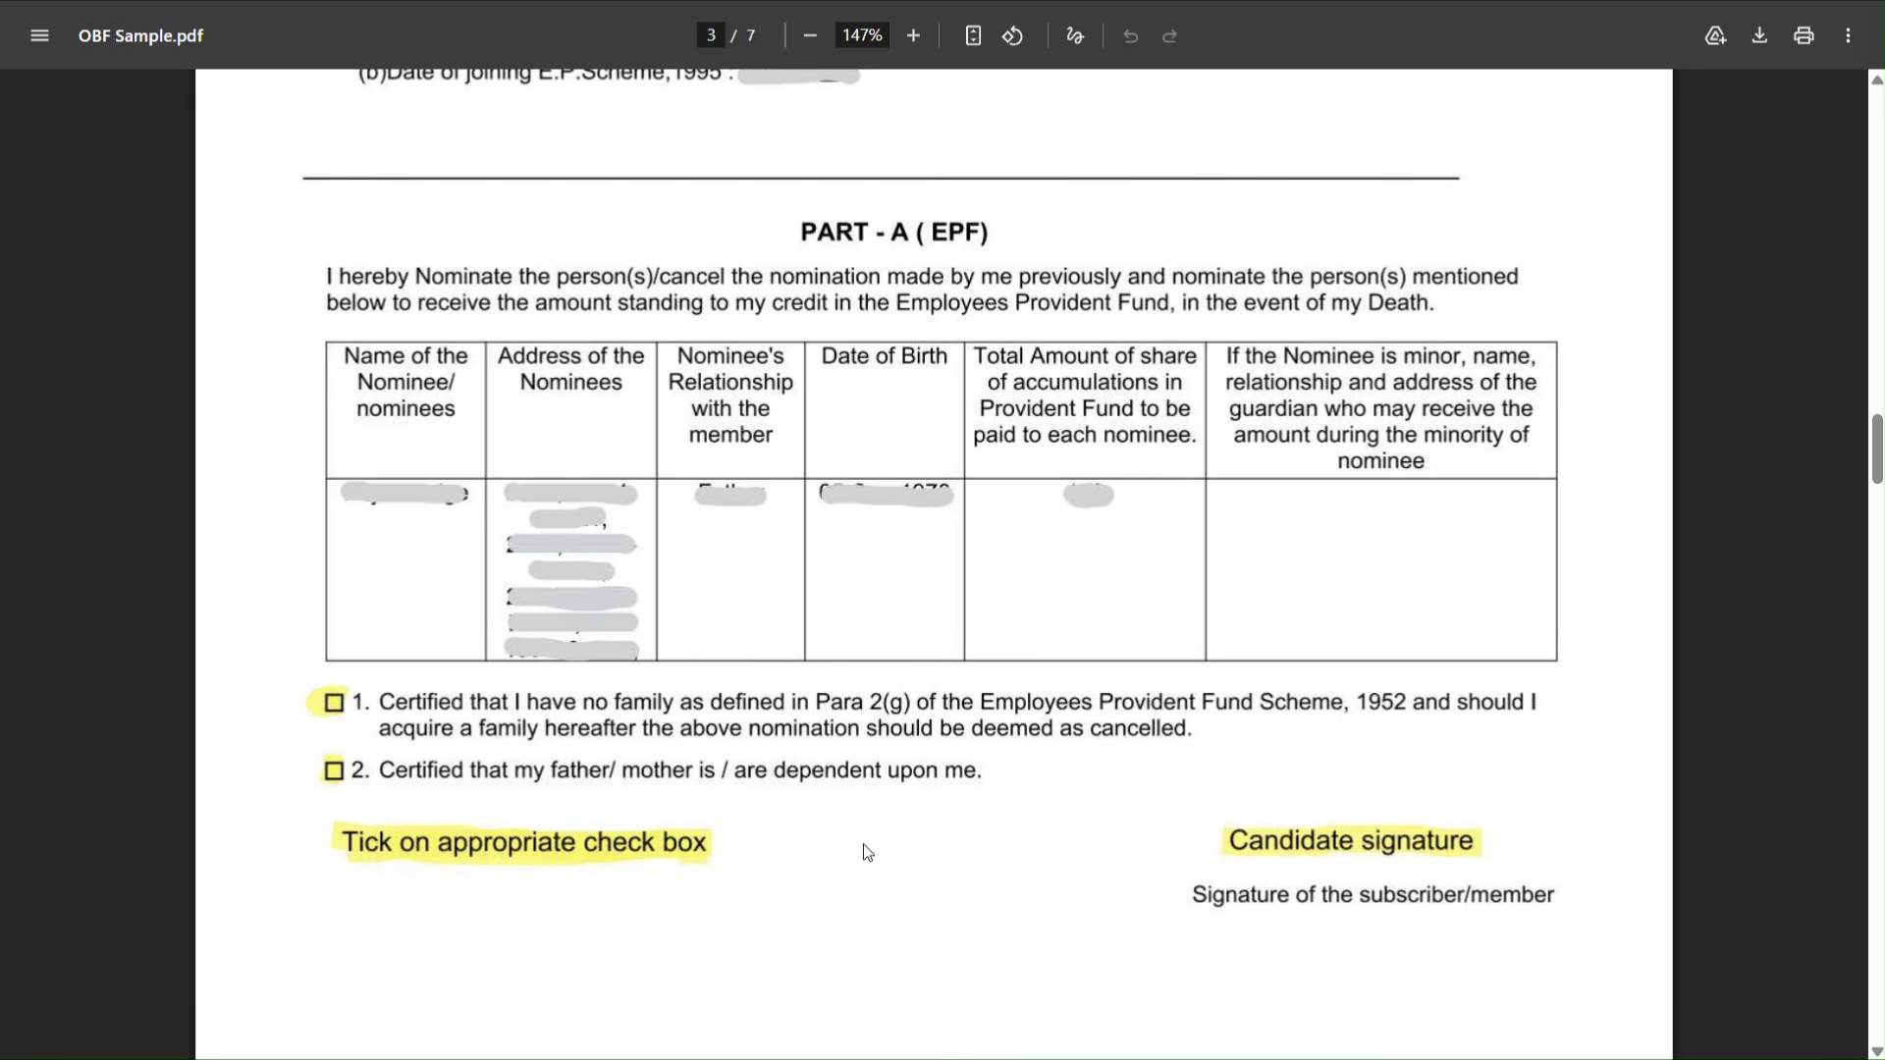
# Examine Part B (EPS) of Form 2 for the pension nominee, date and signature fields, and the employer certificate.
pyautogui.scroll(-8, 867, 853)
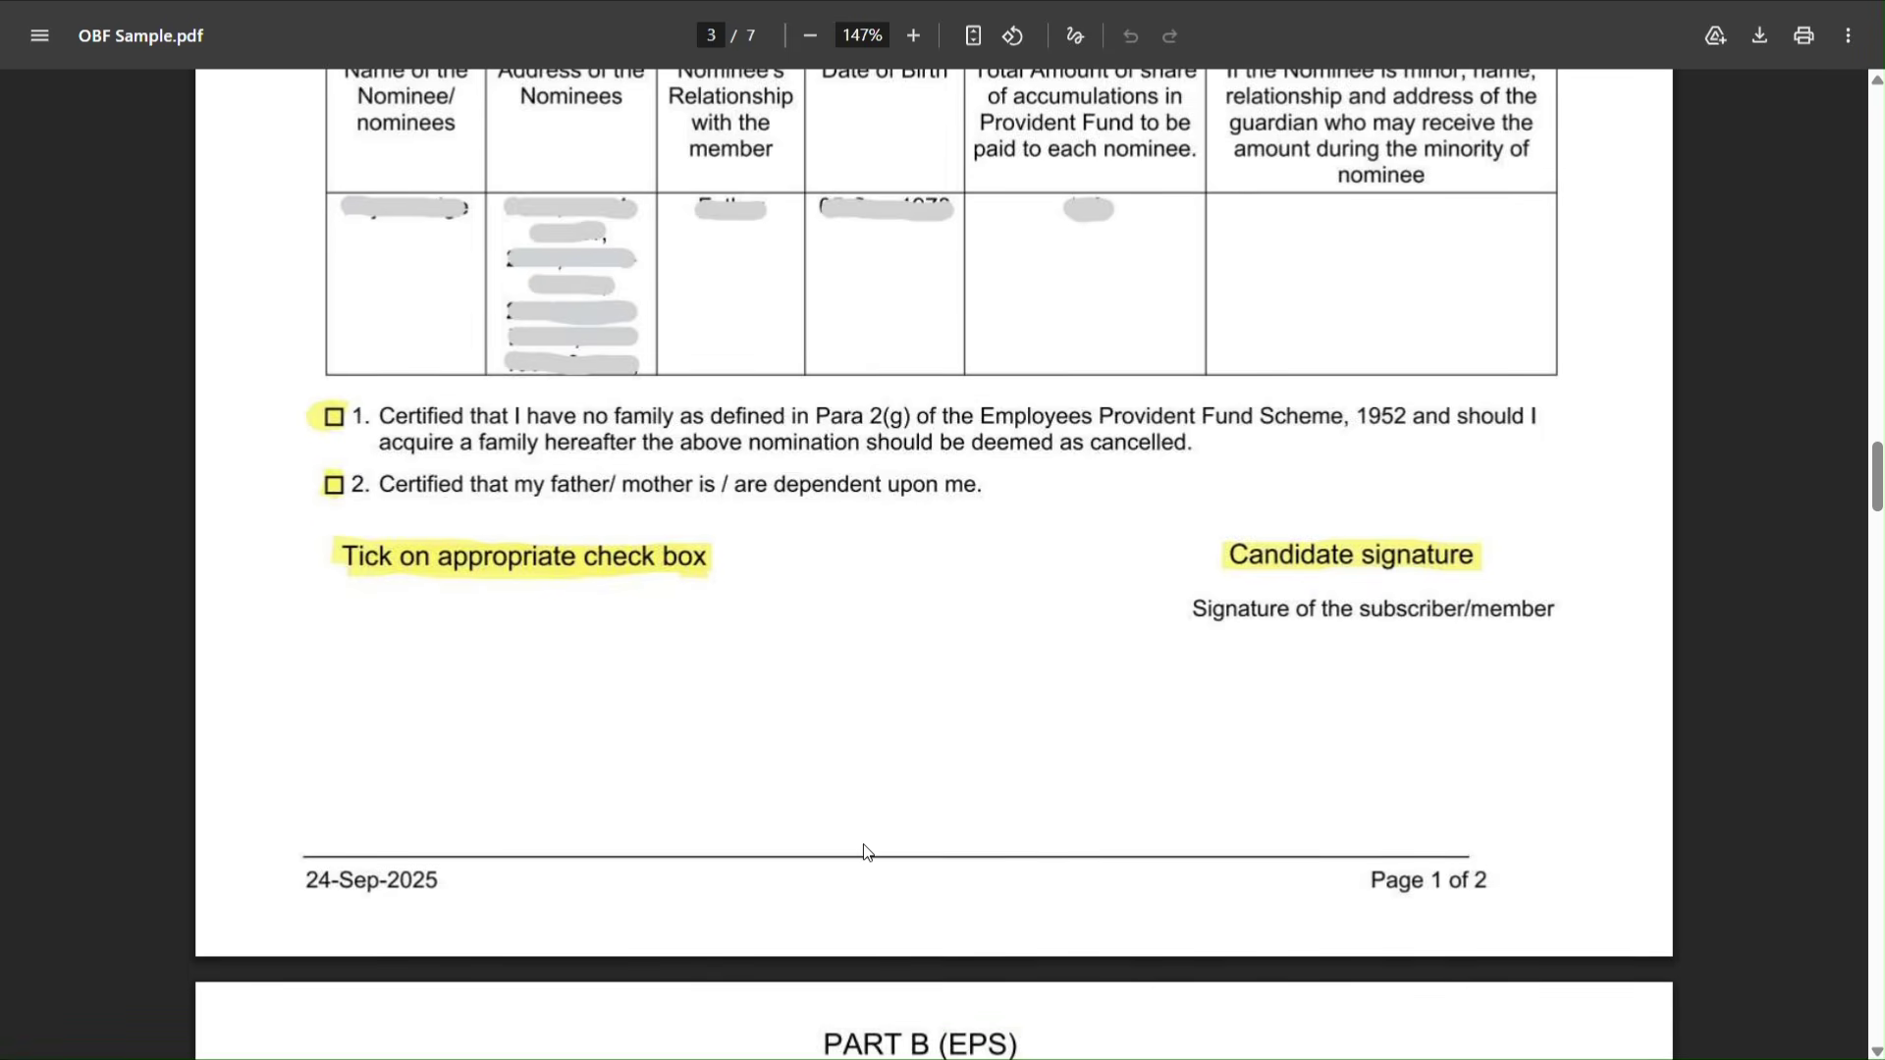
pyautogui.scroll(-7, 864, 853)
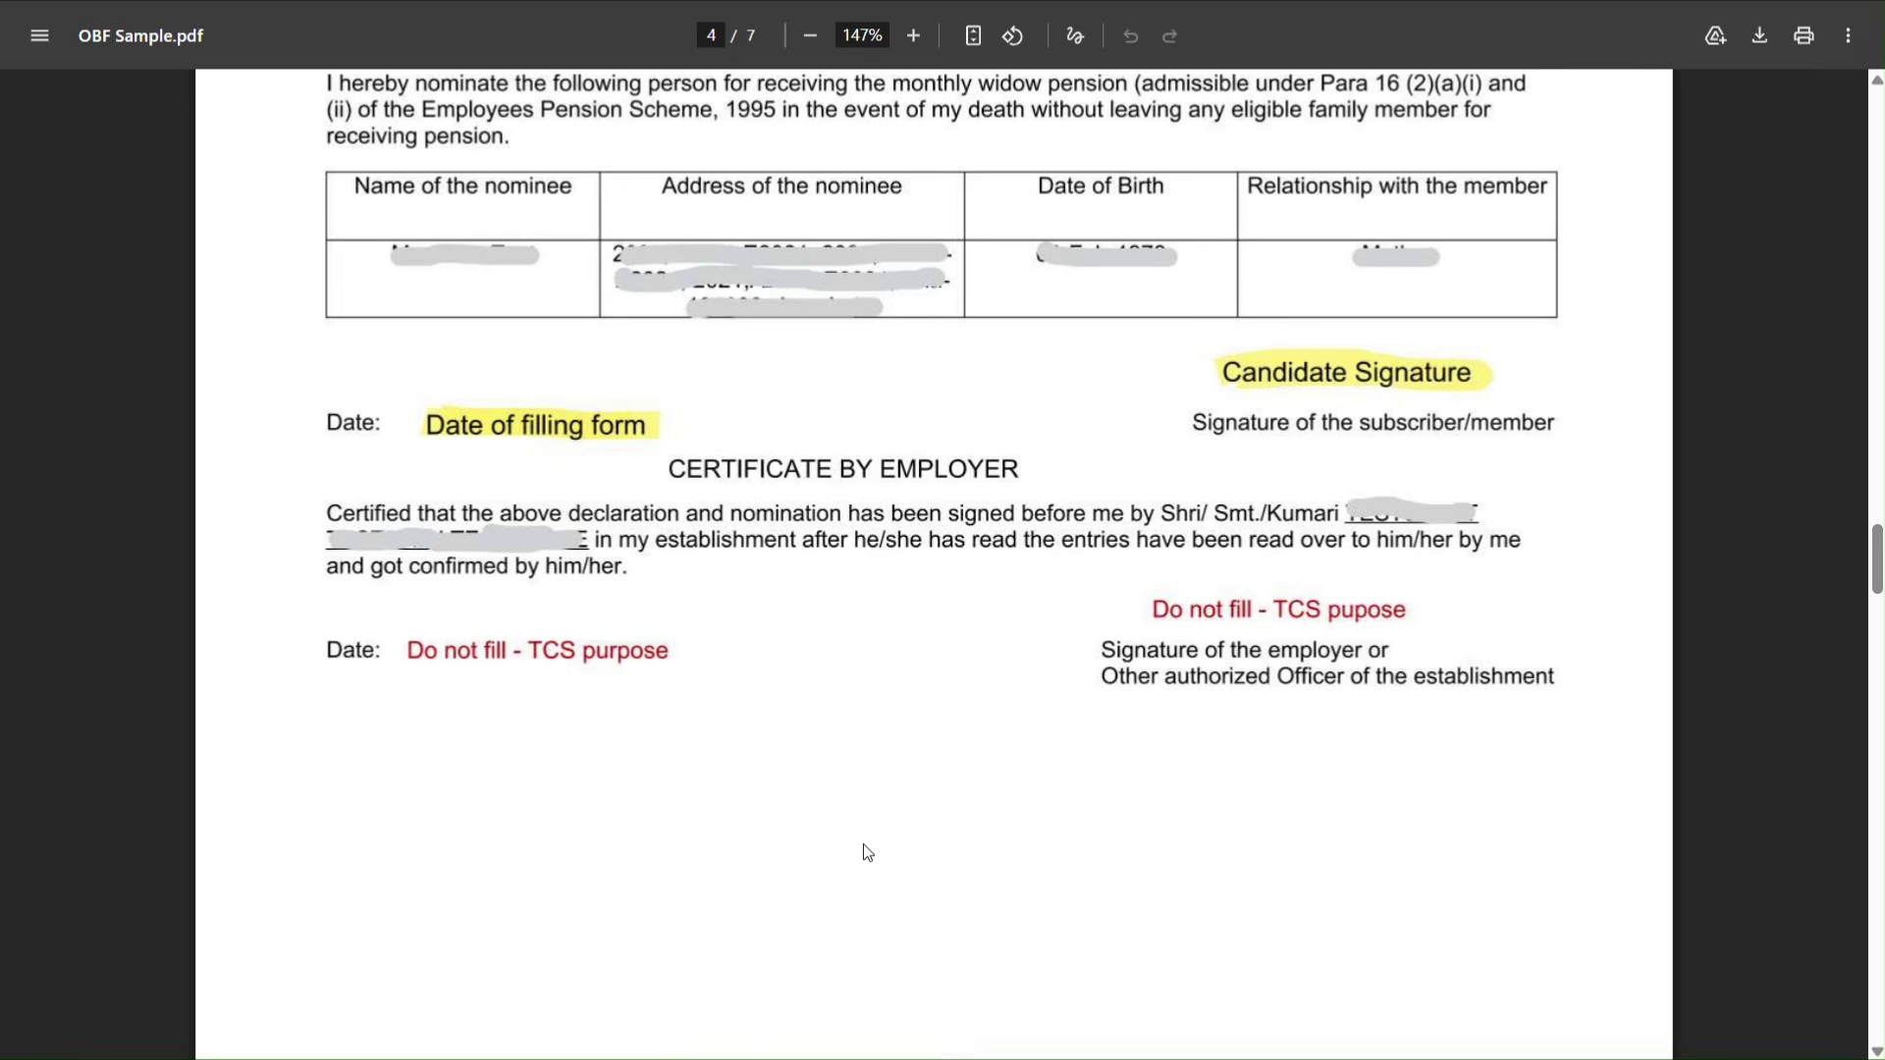
pyautogui.scroll(-3, 867, 852)
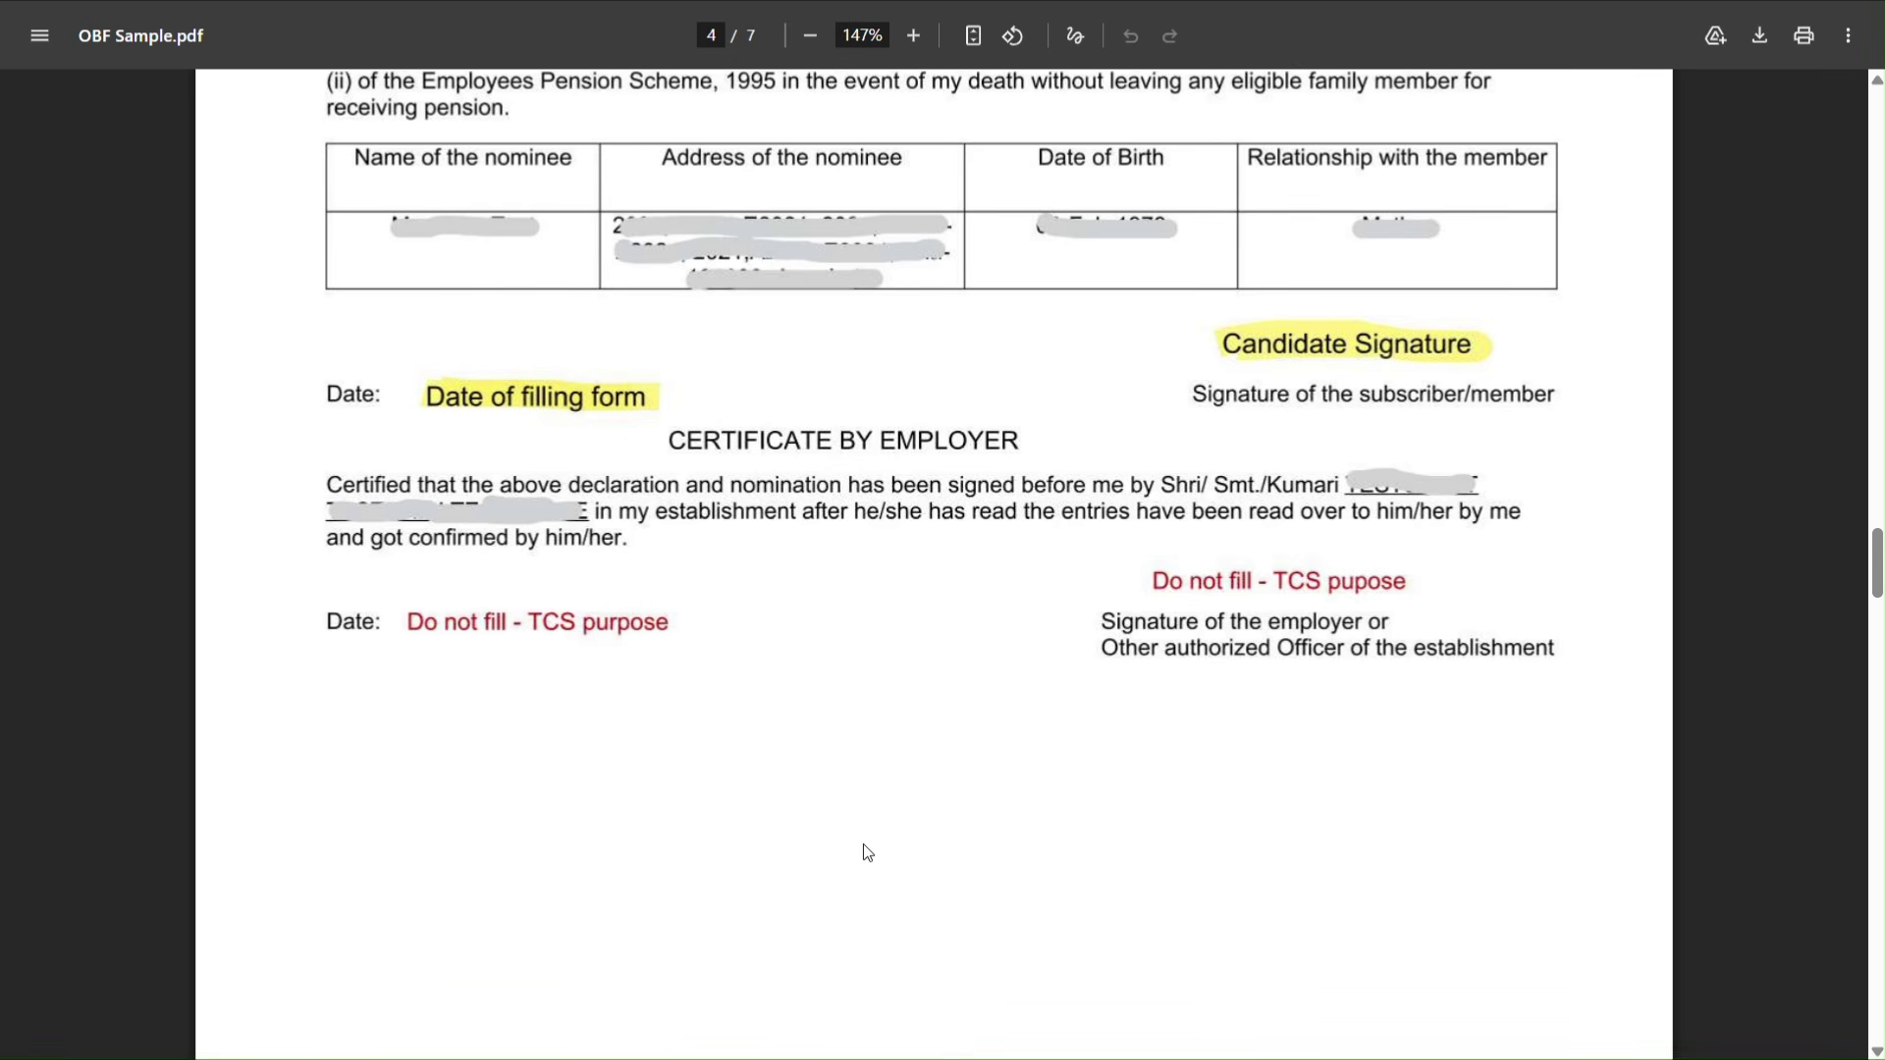
# Examine Form 9 (Revised) for its declarations, UAN and bank tables, date and signature fields, and the attached UAN card page.
pyautogui.scroll(-15, 867, 852)
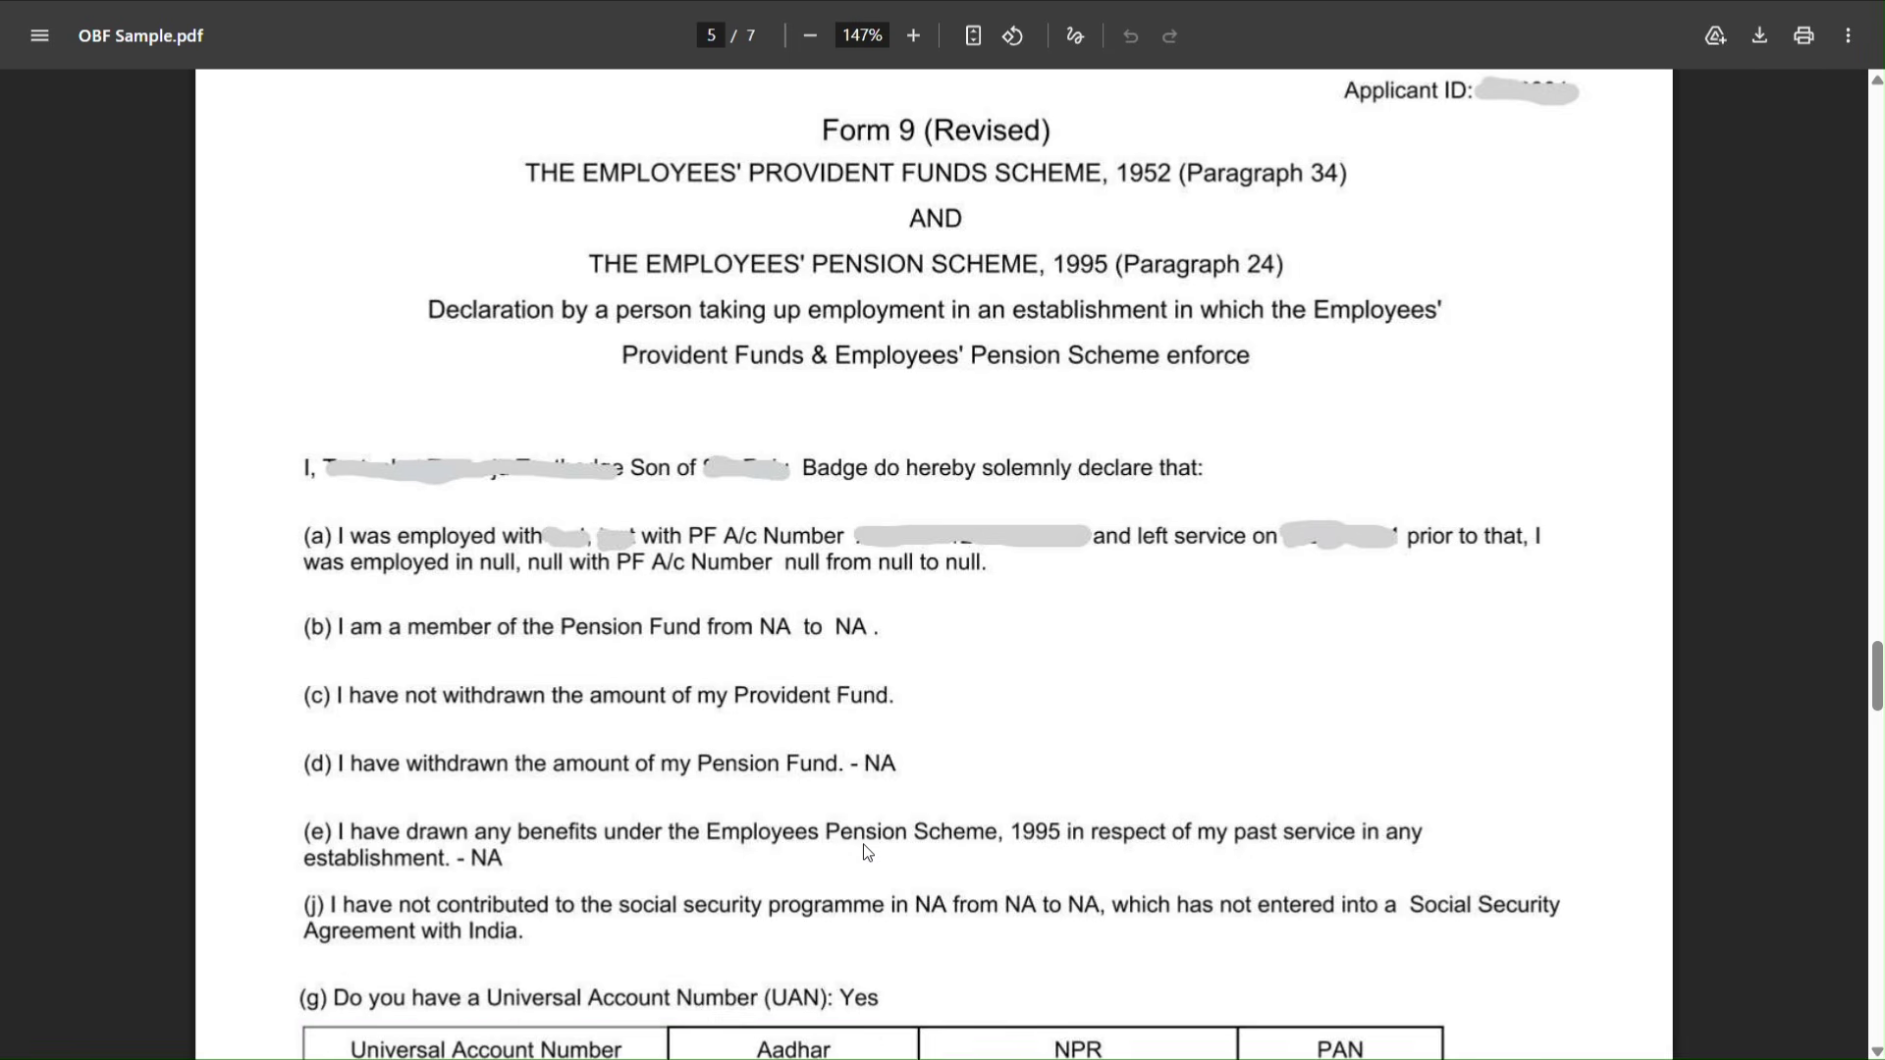
pyautogui.scroll(-5, 867, 853)
pyautogui.scroll(-1, 867, 853)
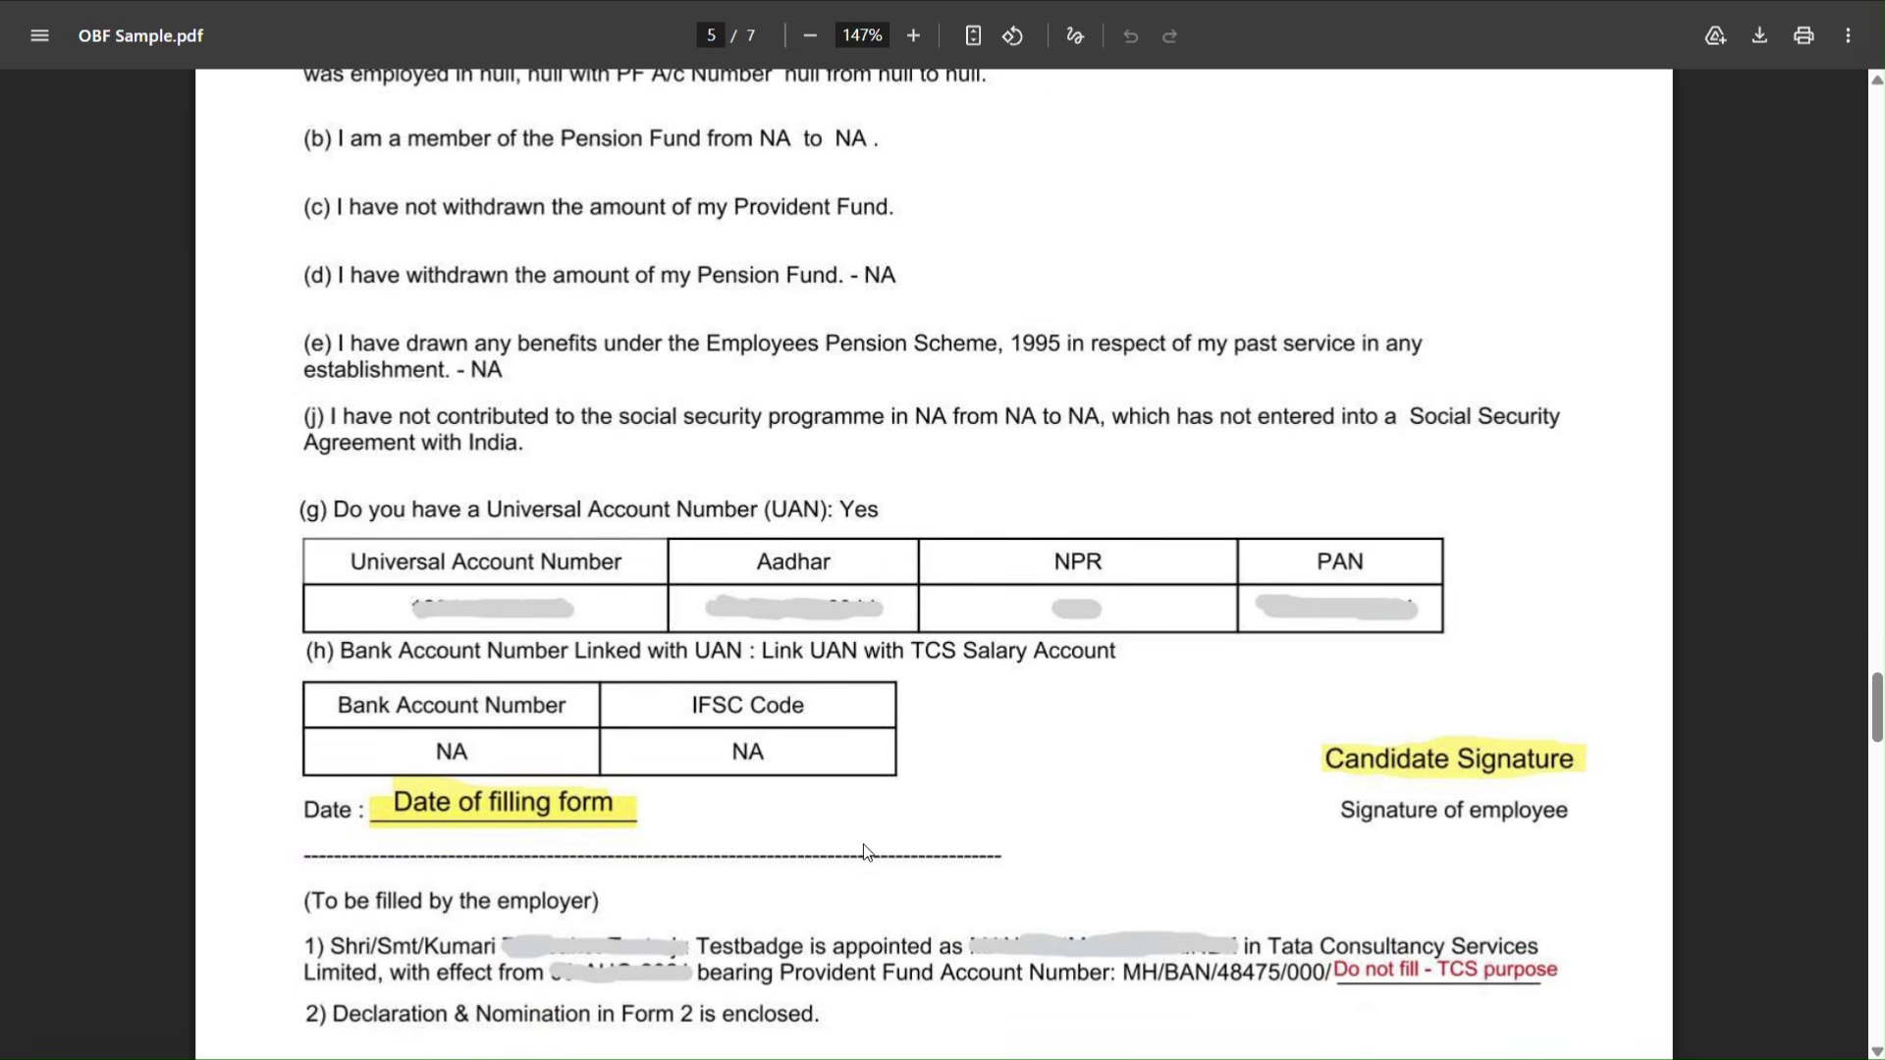
pyautogui.scroll(-3, 867, 852)
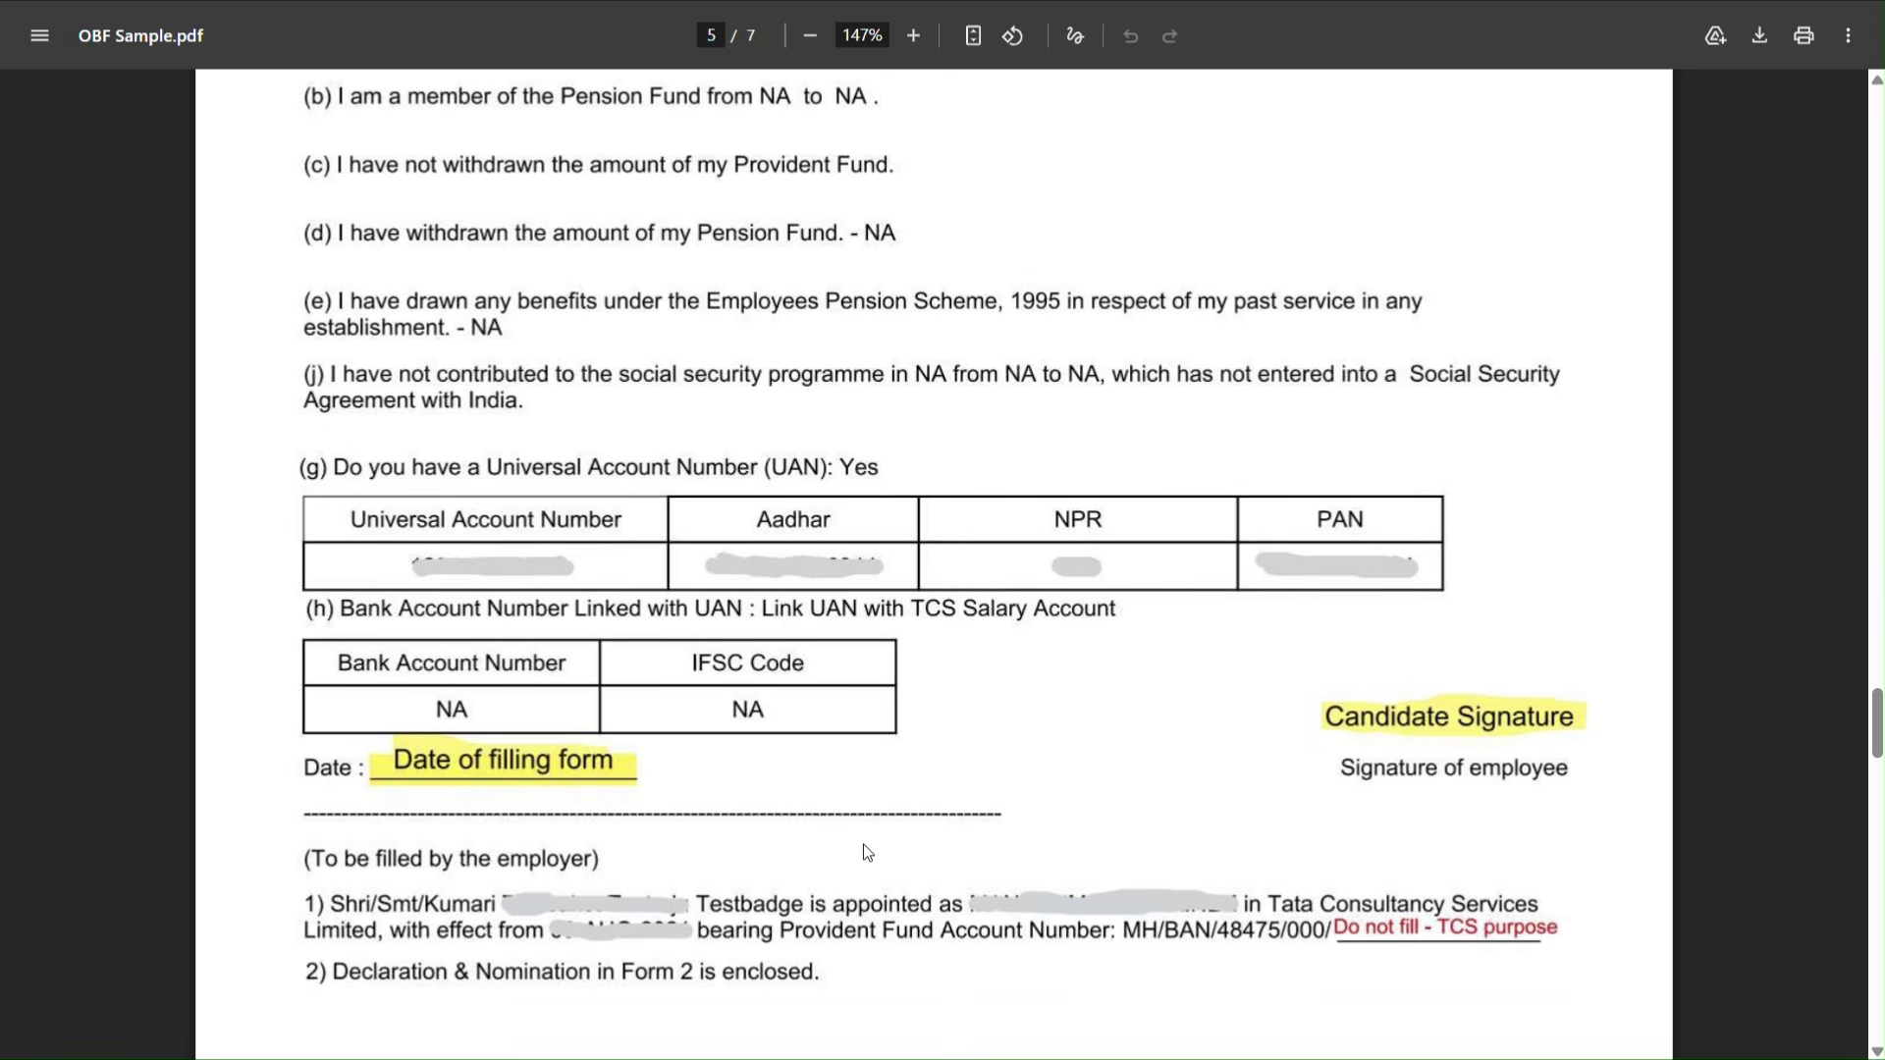
pyautogui.scroll(-6, 867, 852)
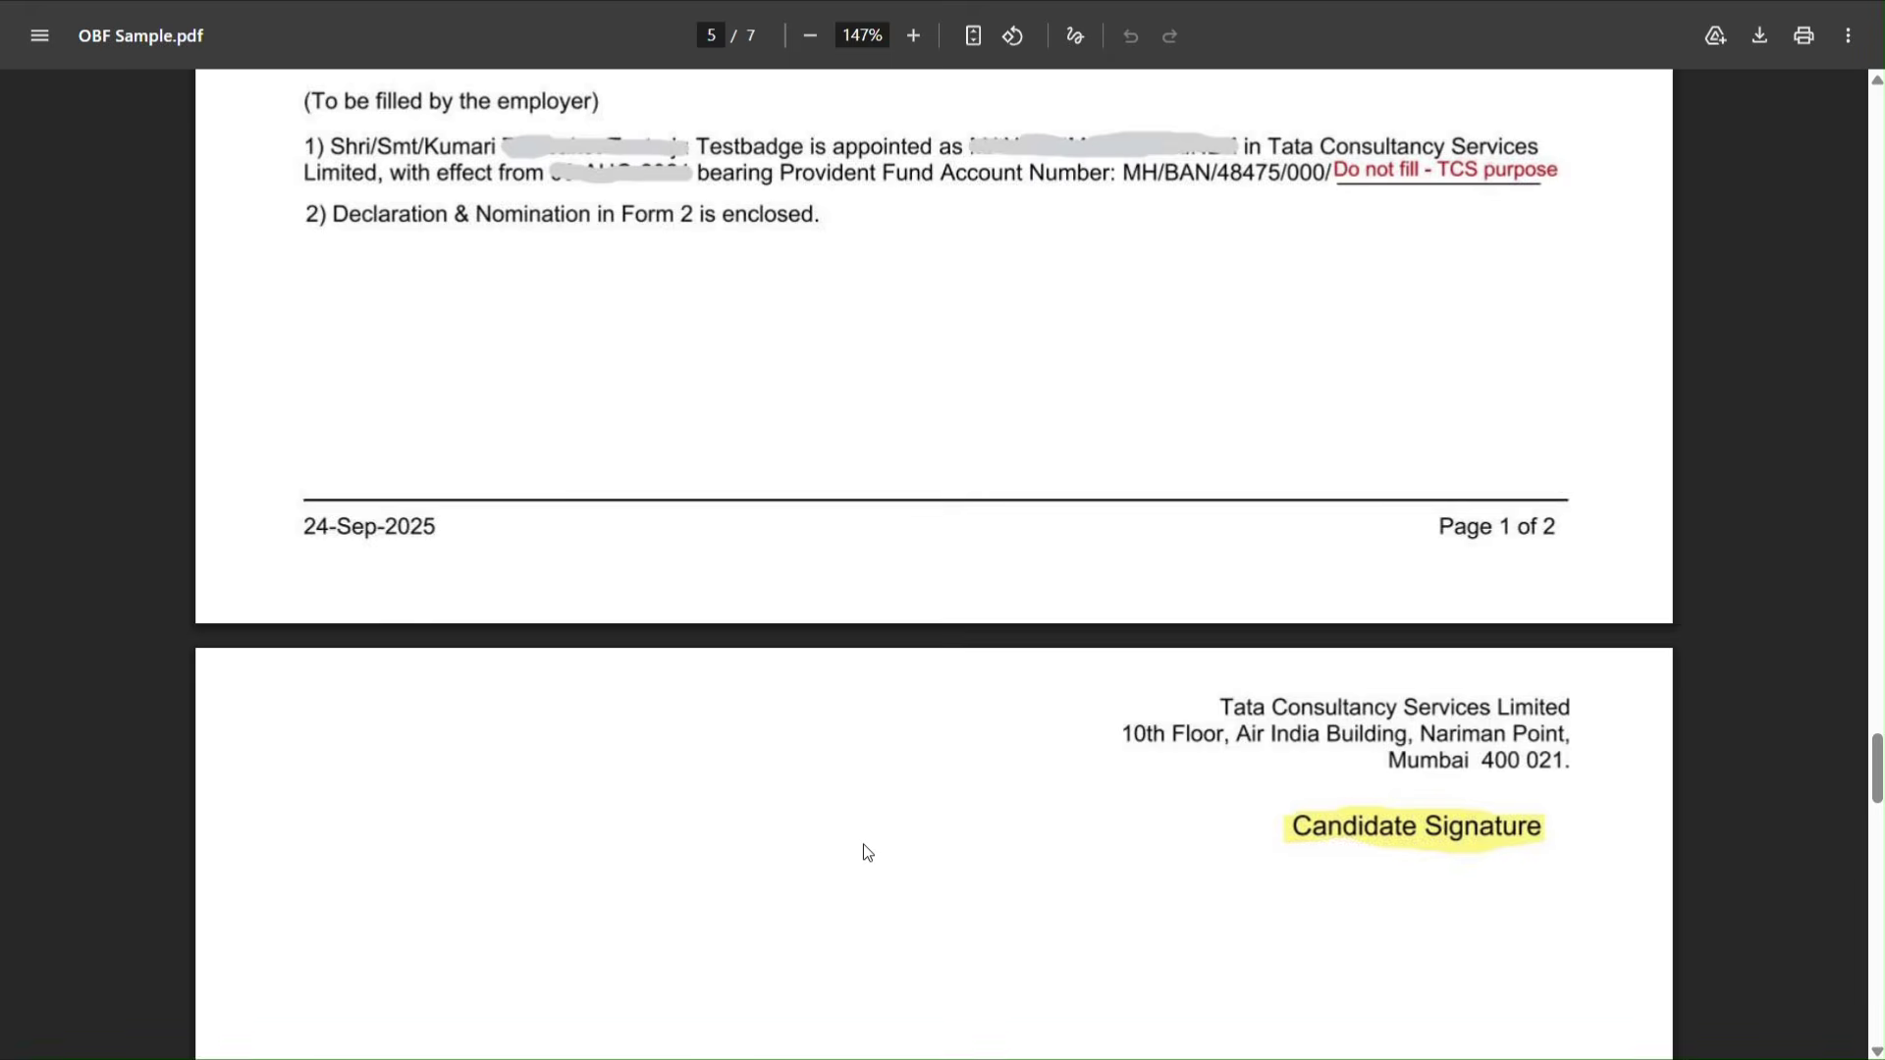
pyautogui.scroll(-1, 867, 852)
pyautogui.scroll(-3, 867, 852)
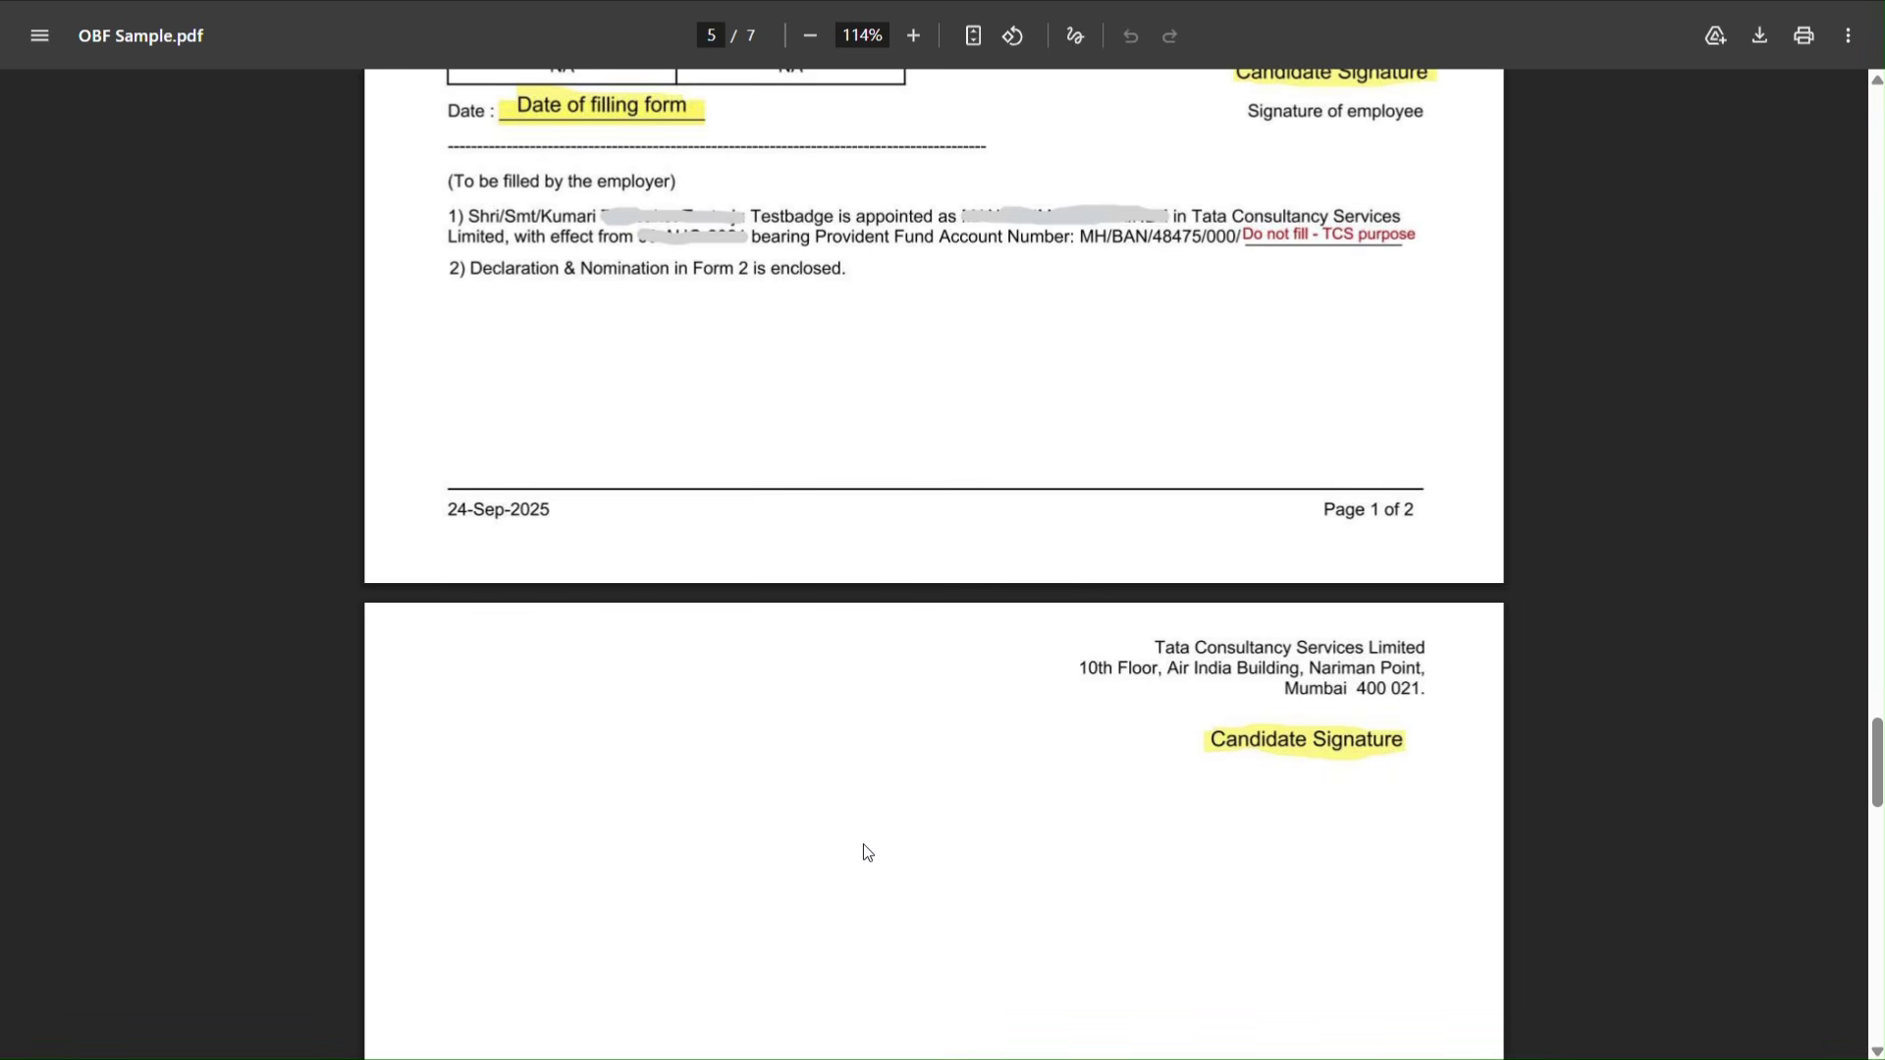
pyautogui.scroll(-4, 867, 853)
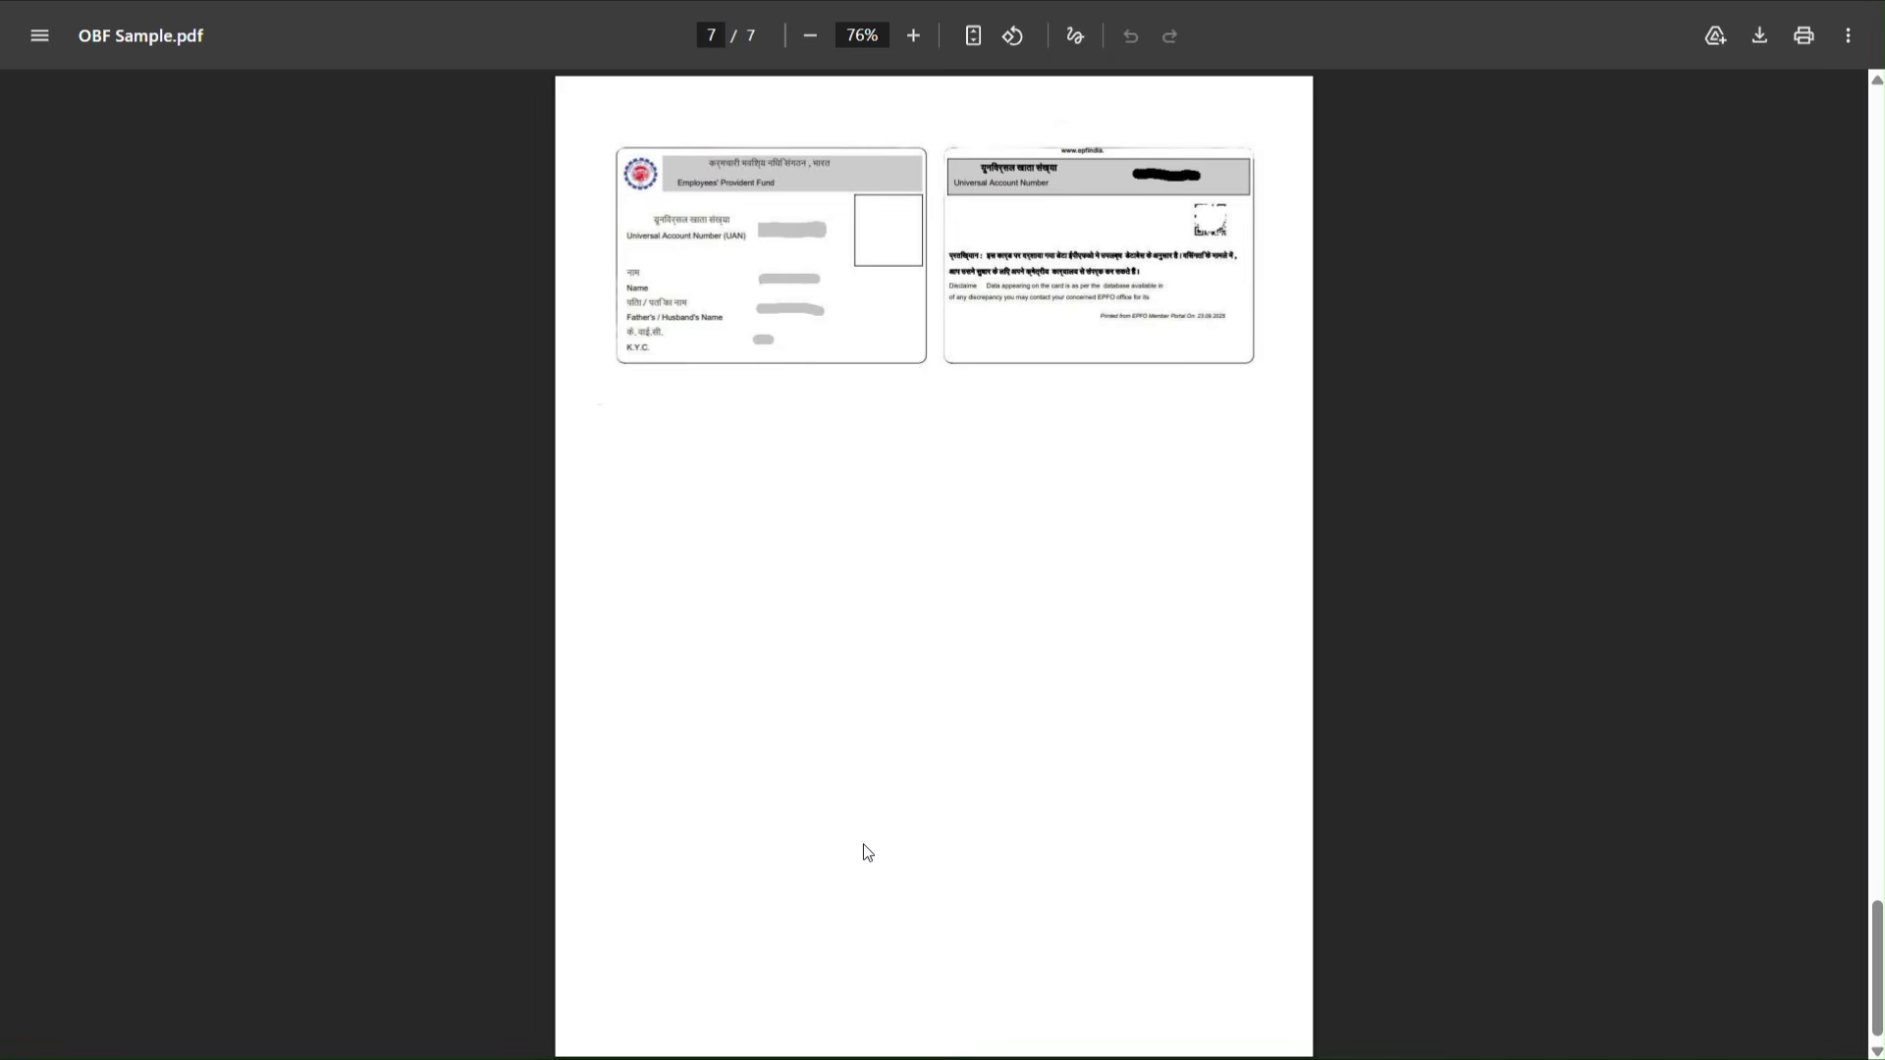
pyautogui.scroll(4, 864, 850)
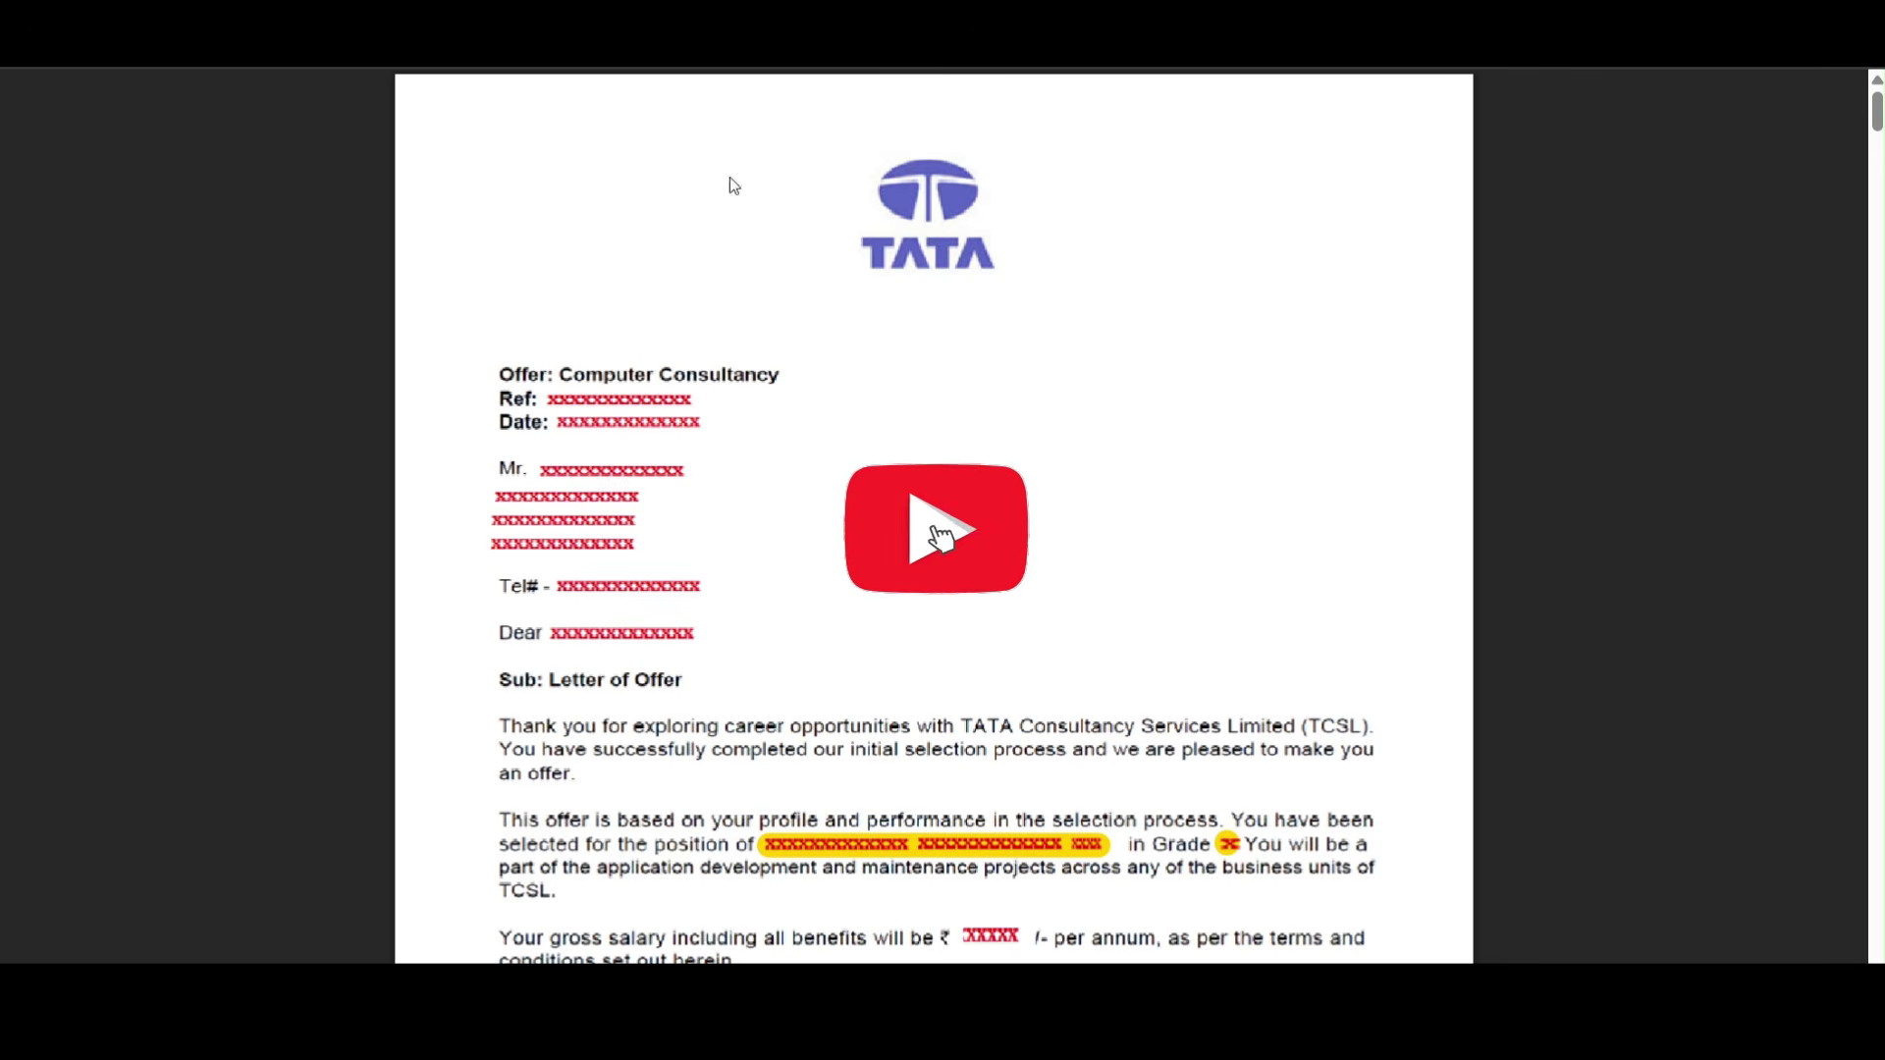
# Examine the offer letter's first page for the candidate details, position, grade, salary, acceptance terms and the candidate signature spot.
pyautogui.scroll(-1, 507, 409)
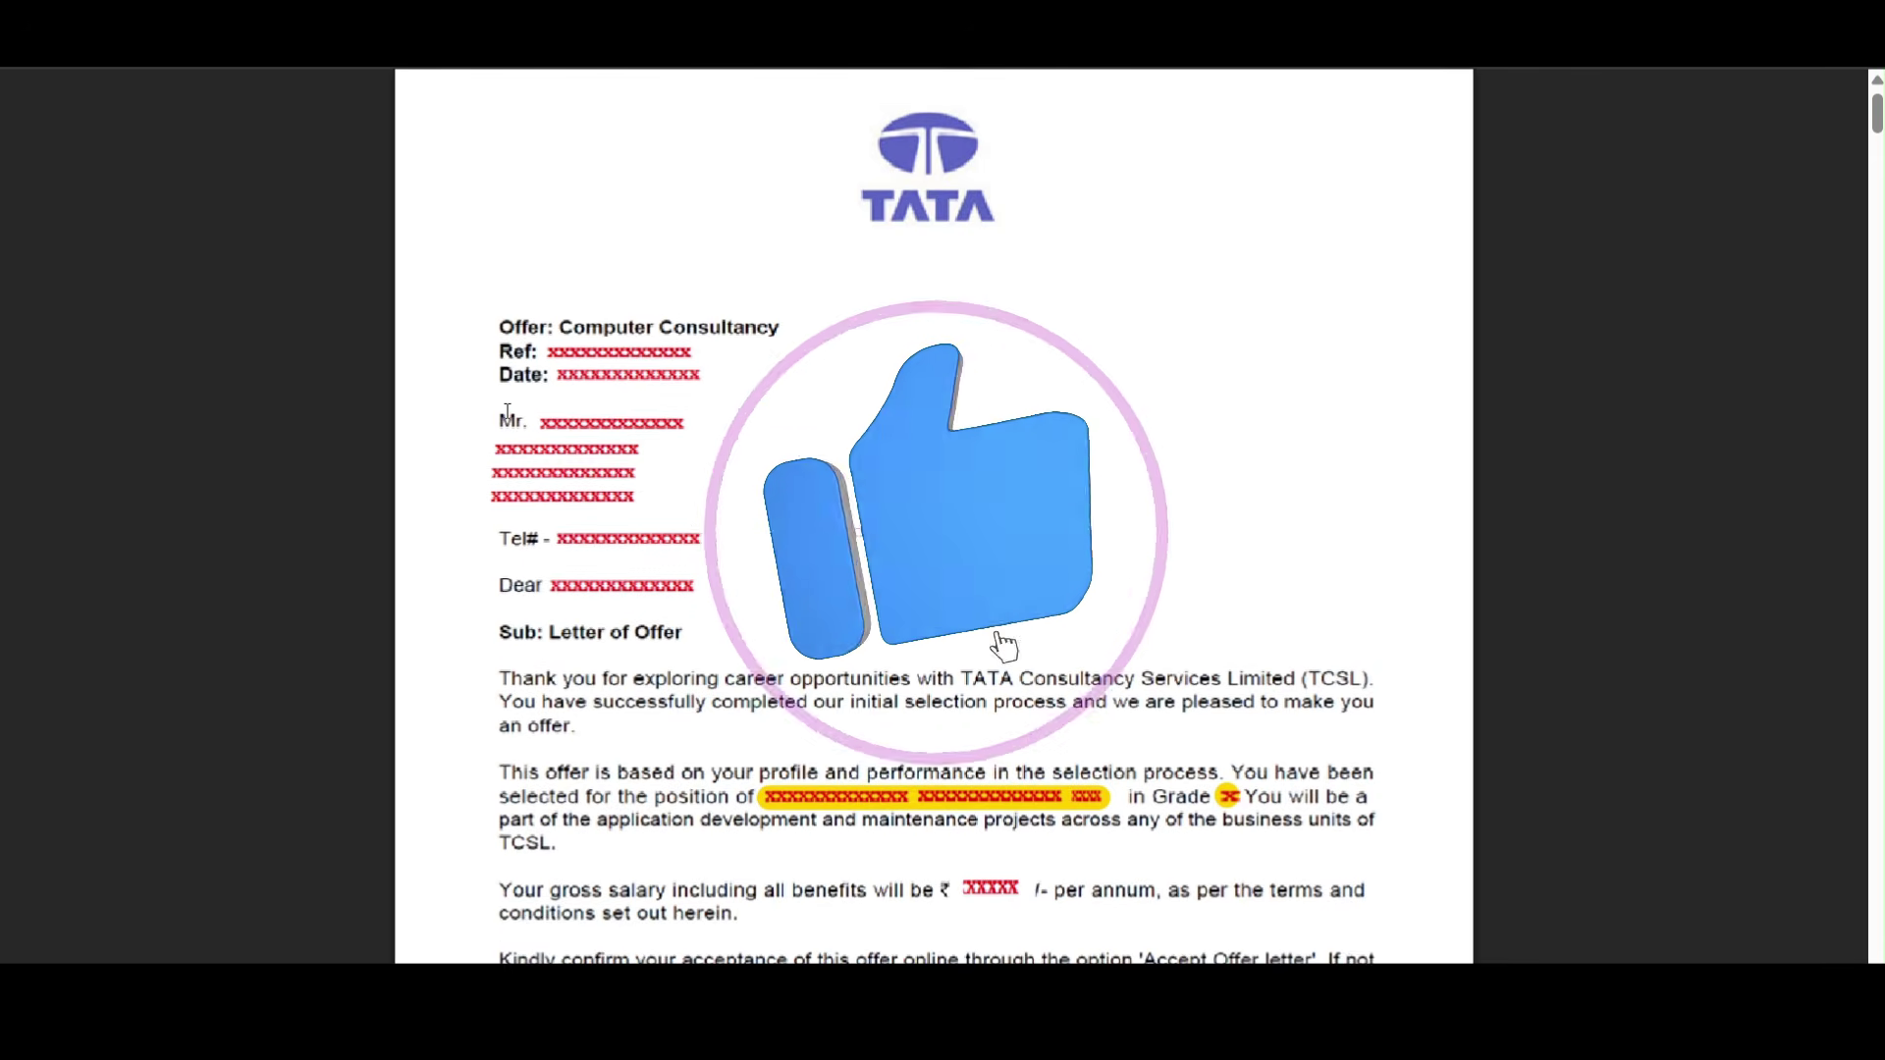
pyautogui.scroll(-3, 508, 410)
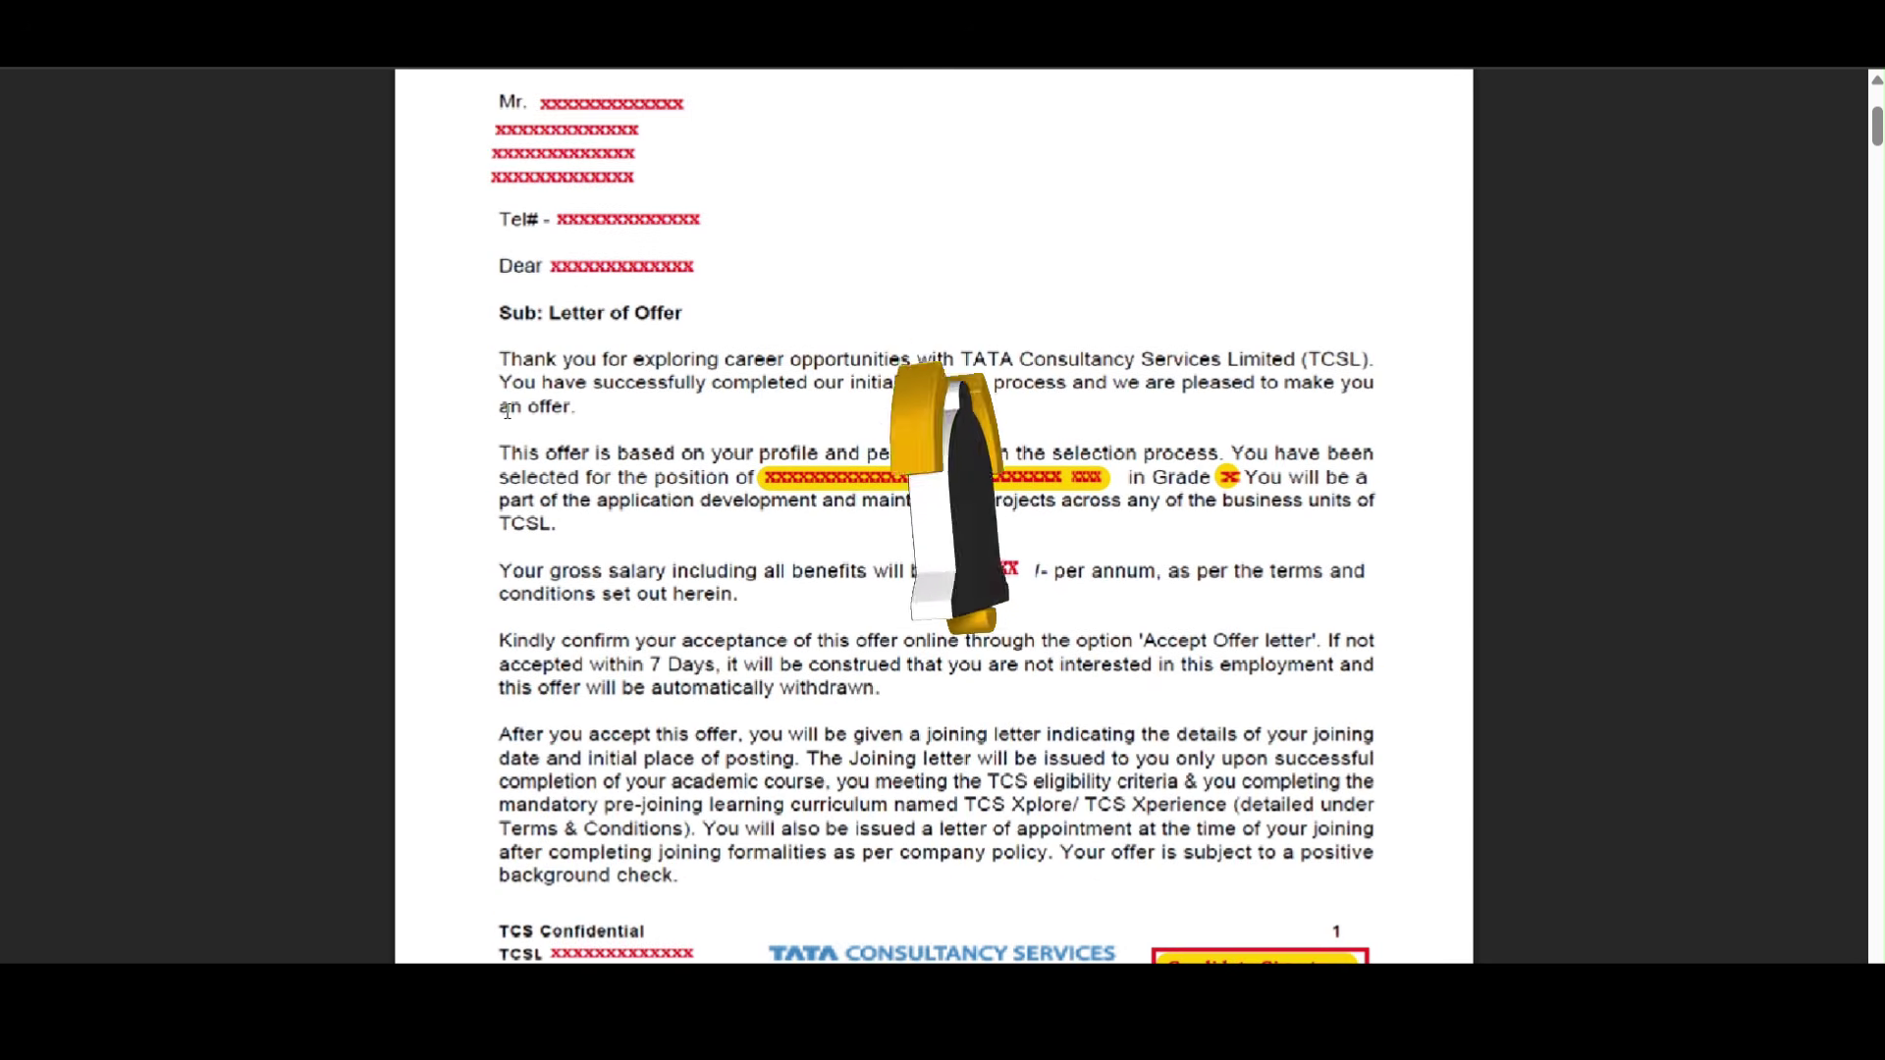
pyautogui.scroll(-2, 508, 410)
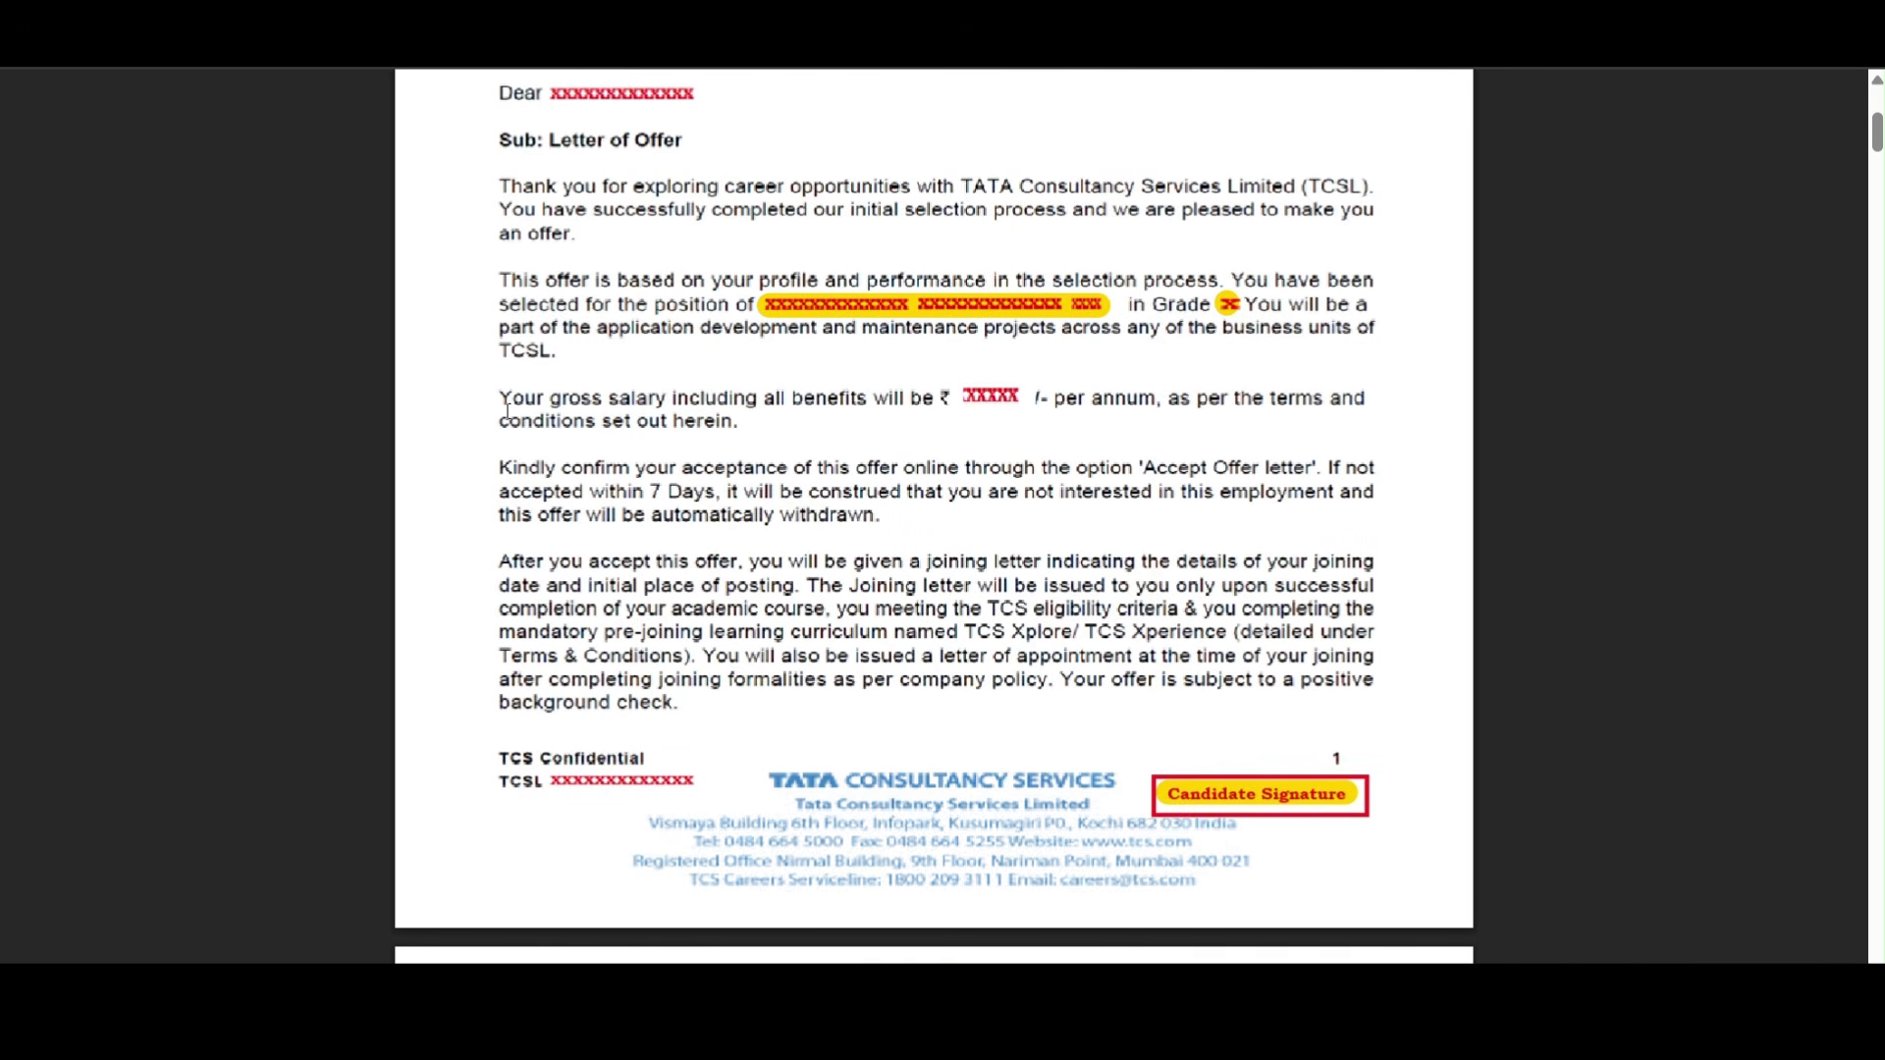
pyautogui.scroll(-1, 508, 411)
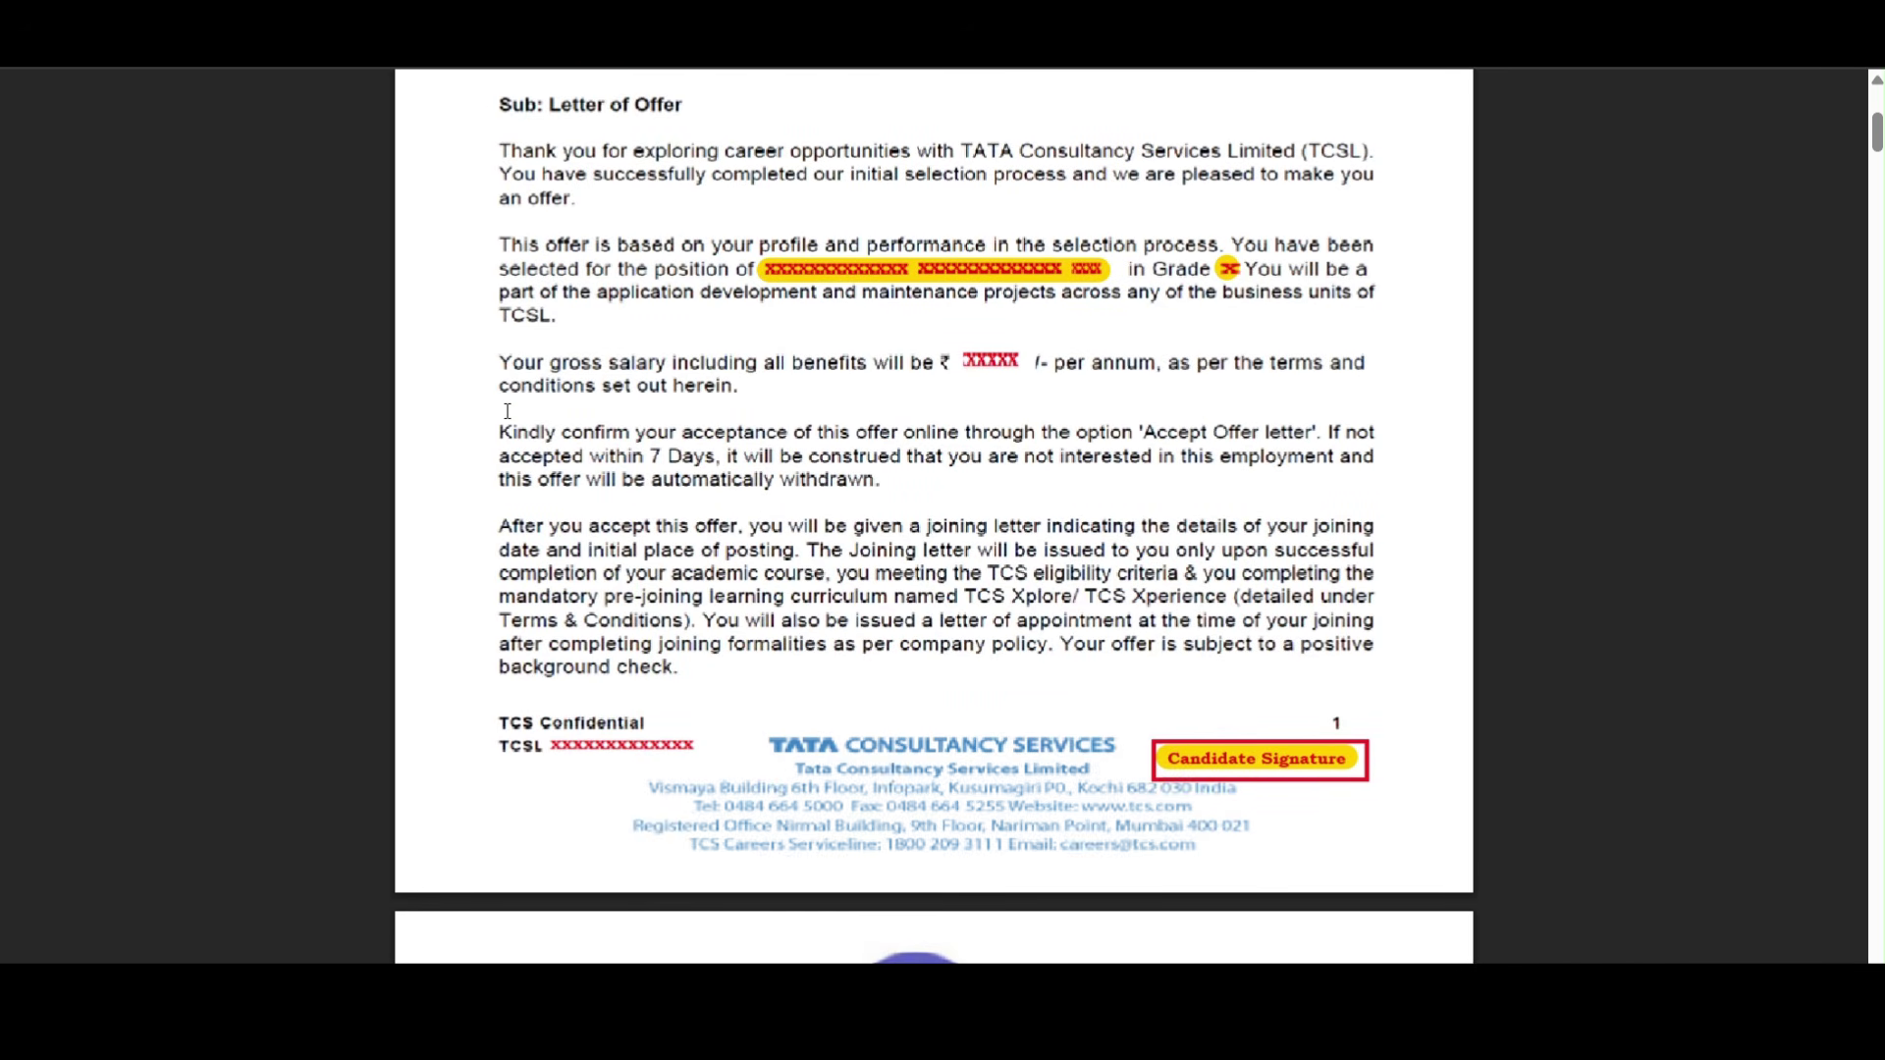
pyautogui.scroll(4, 507, 410)
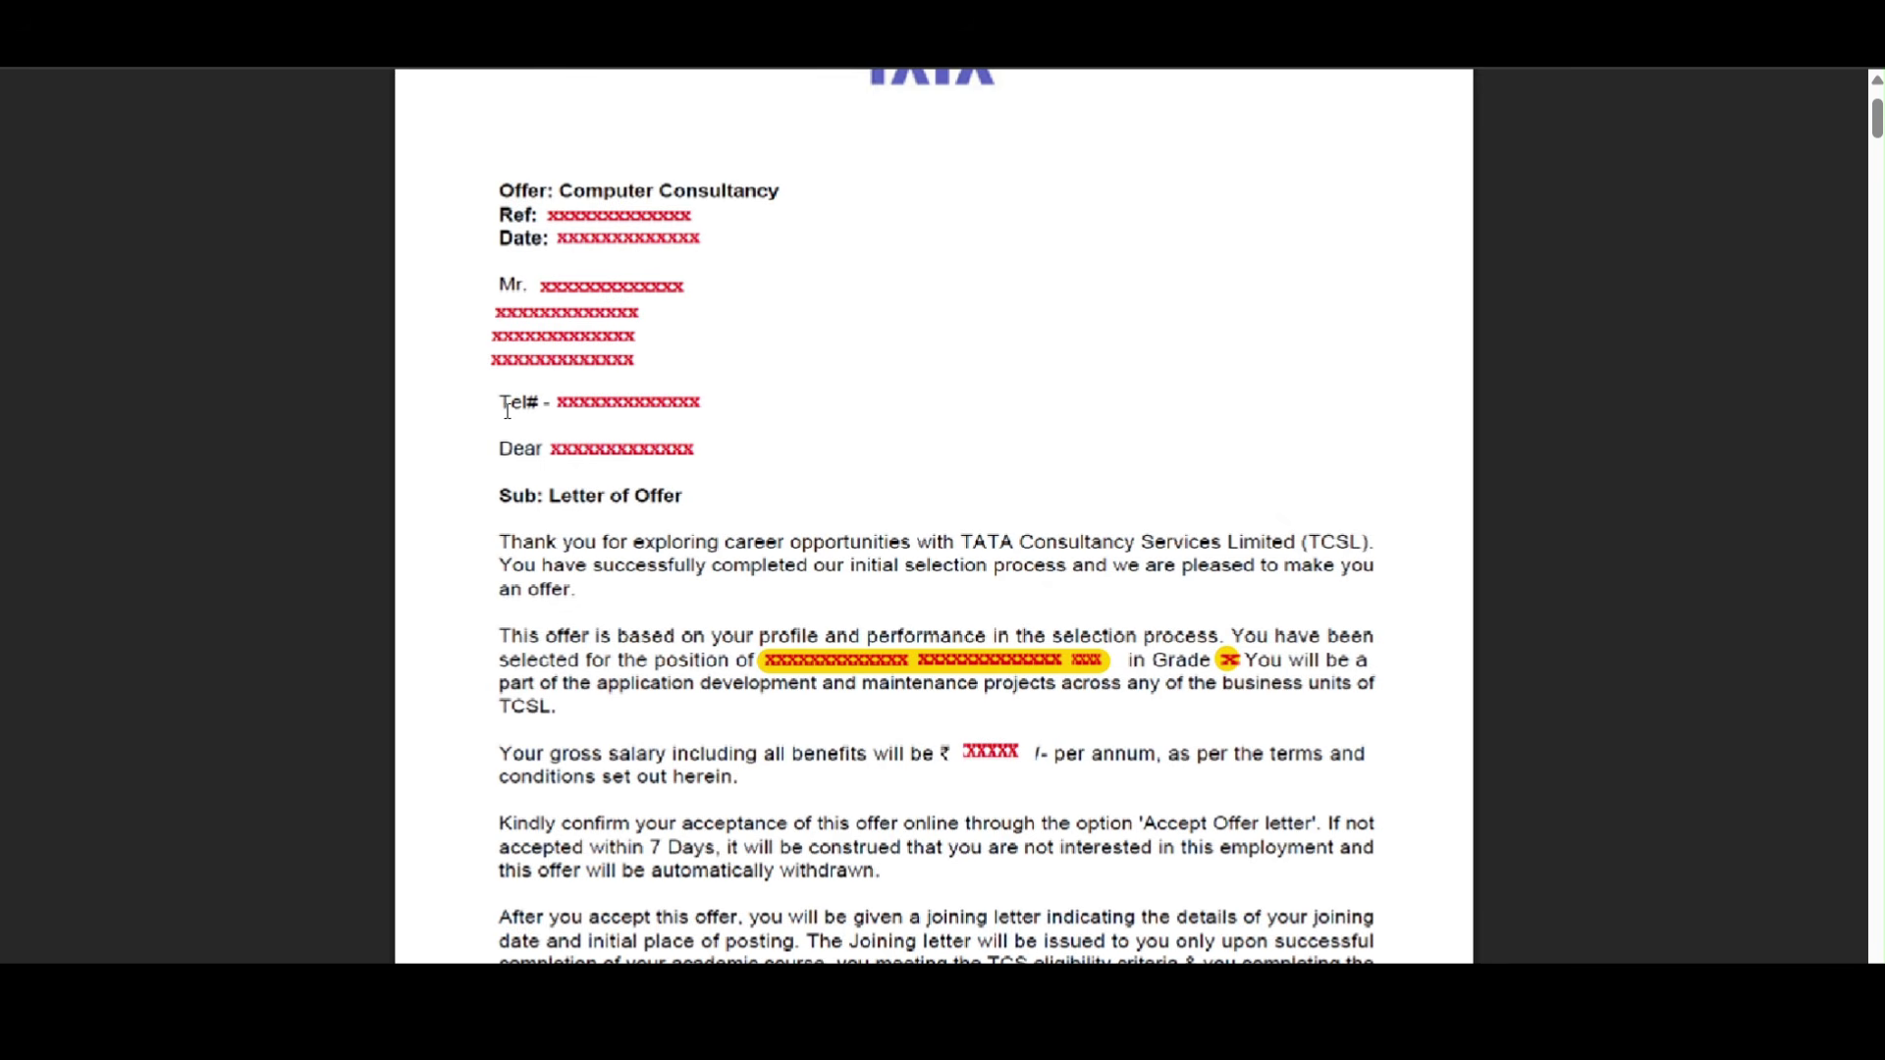
pyautogui.scroll(1, 508, 410)
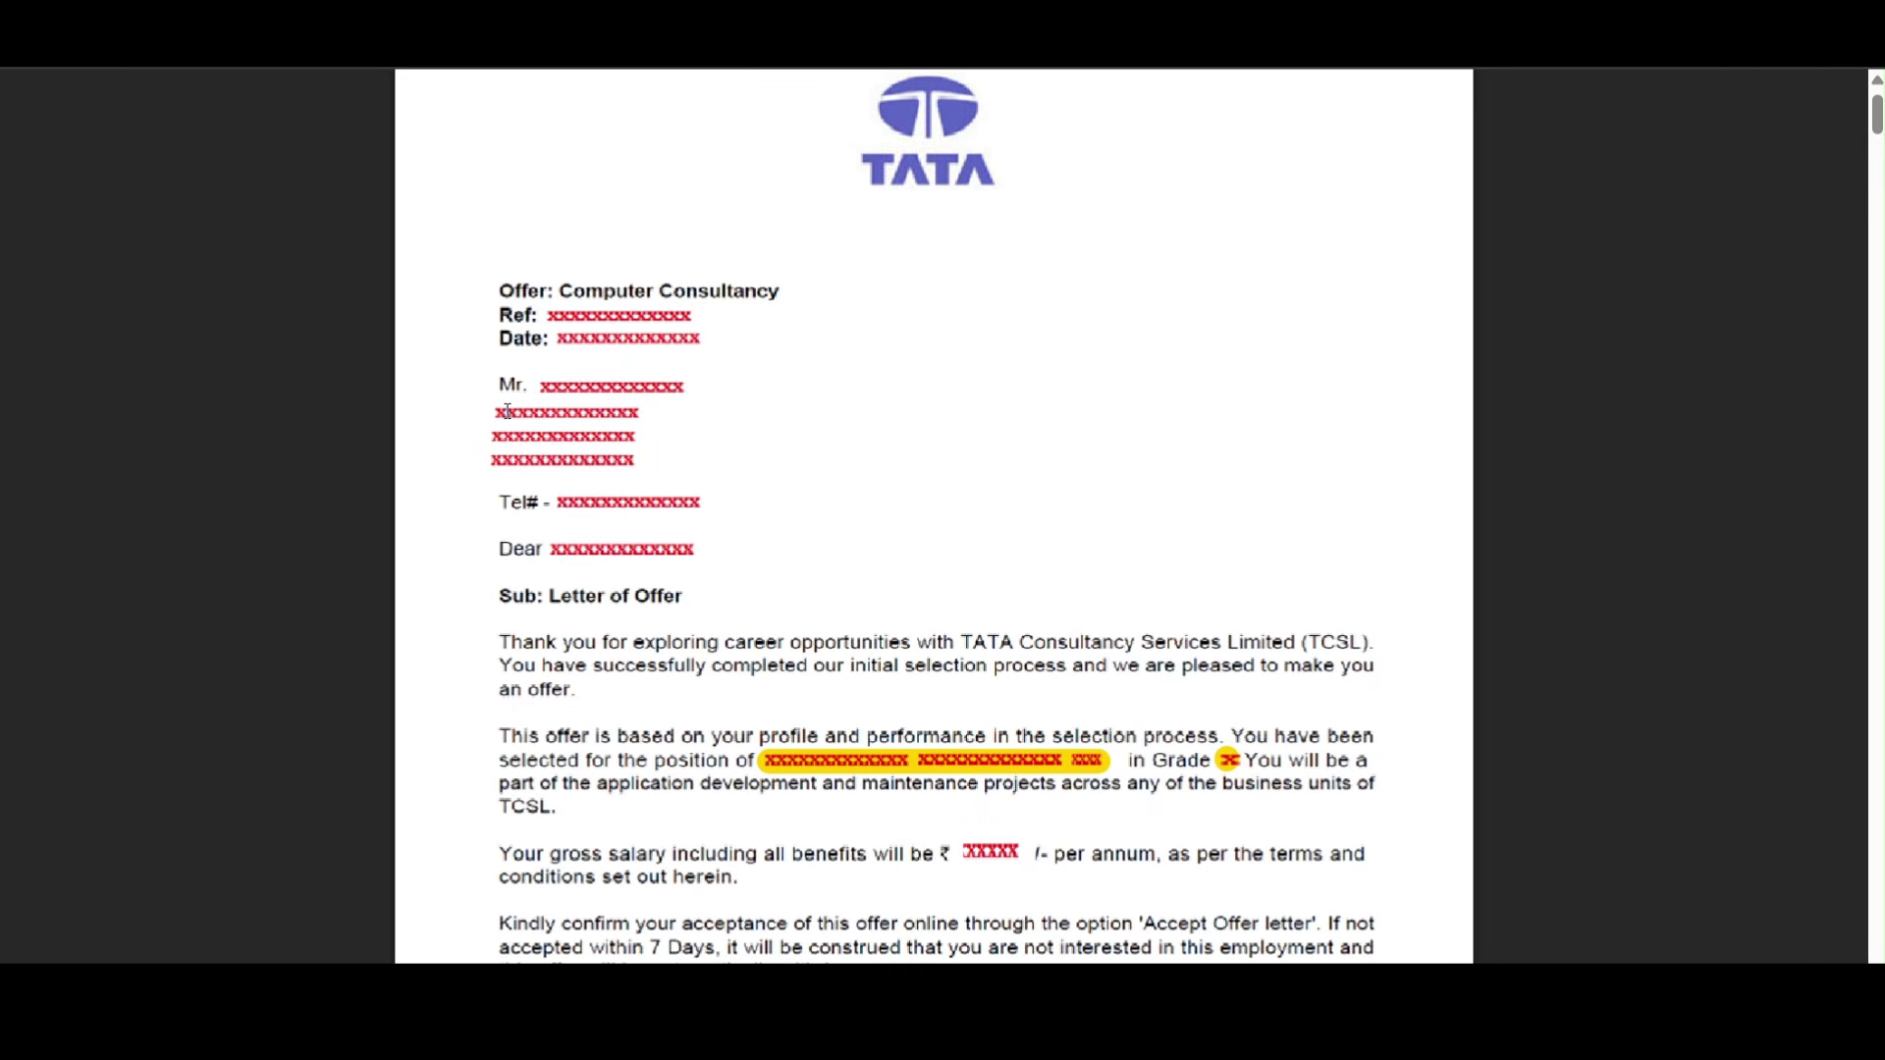
pyautogui.scroll(1, 508, 411)
pyautogui.scroll(-1, 508, 410)
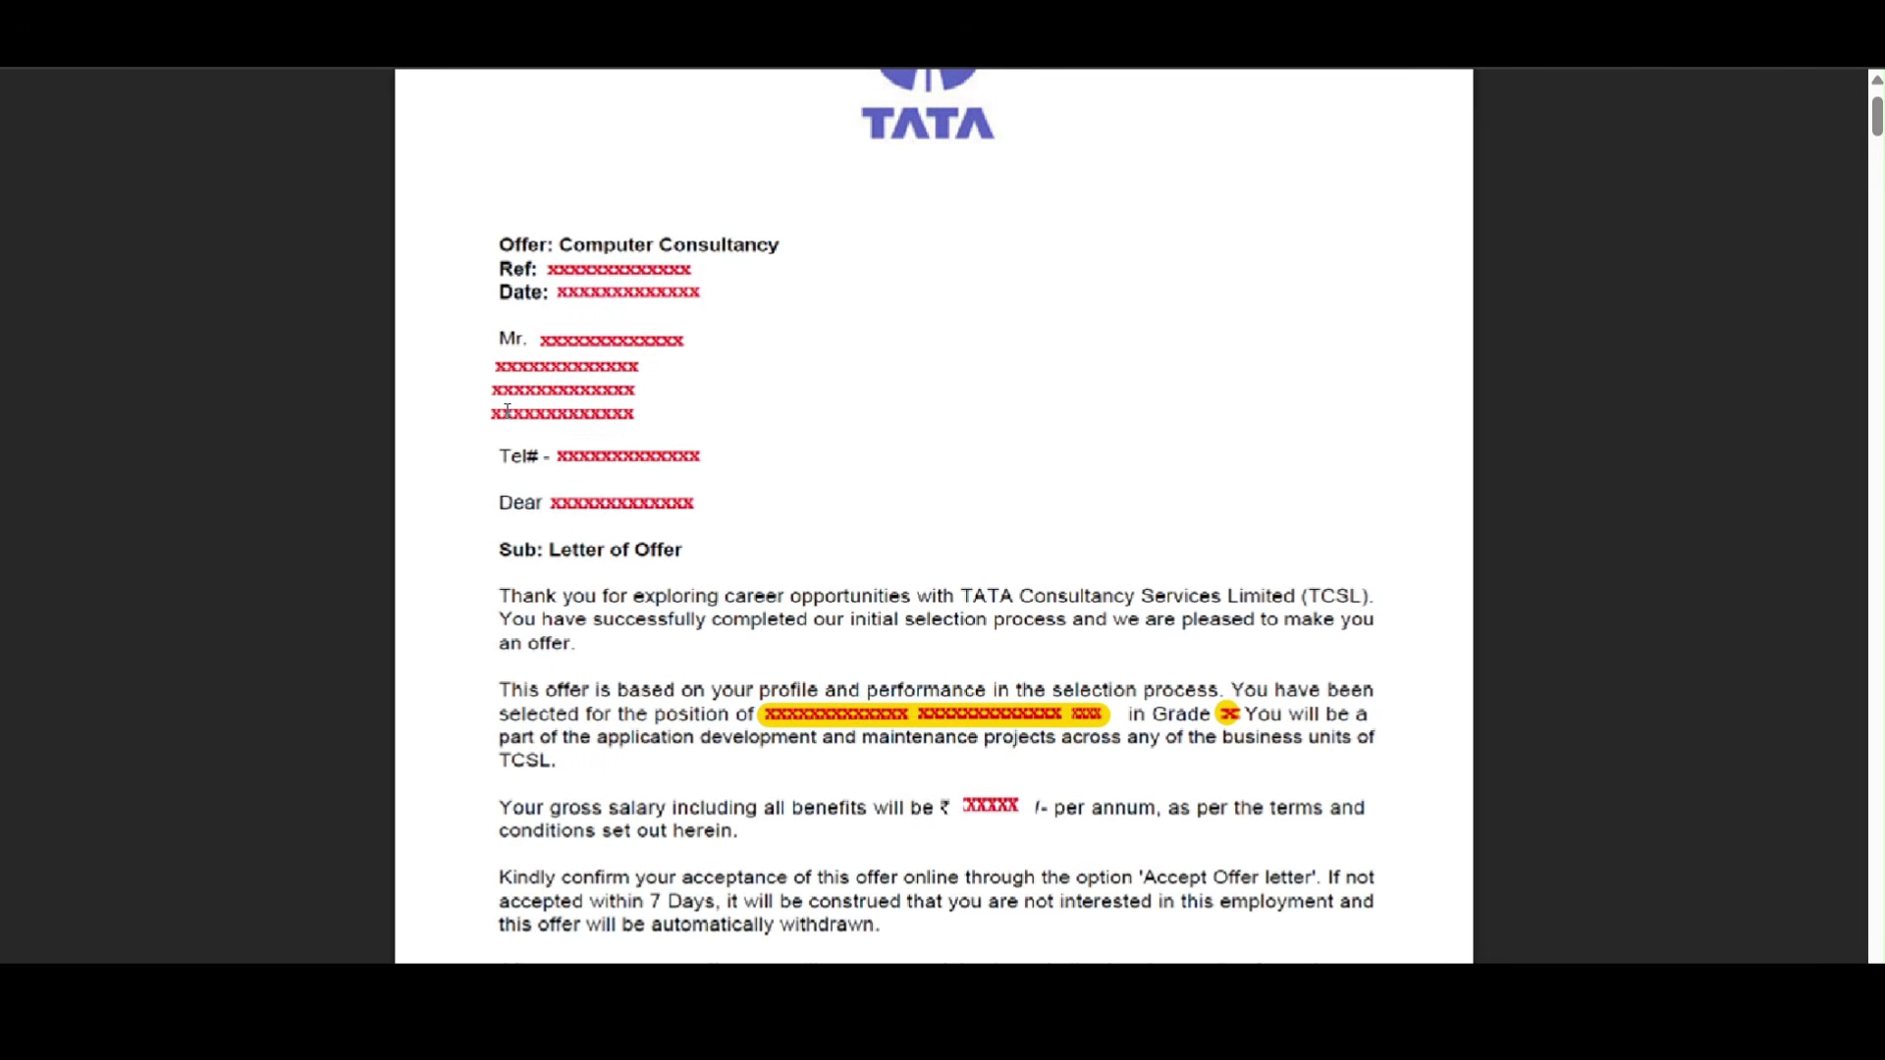
pyautogui.scroll(-1, 508, 410)
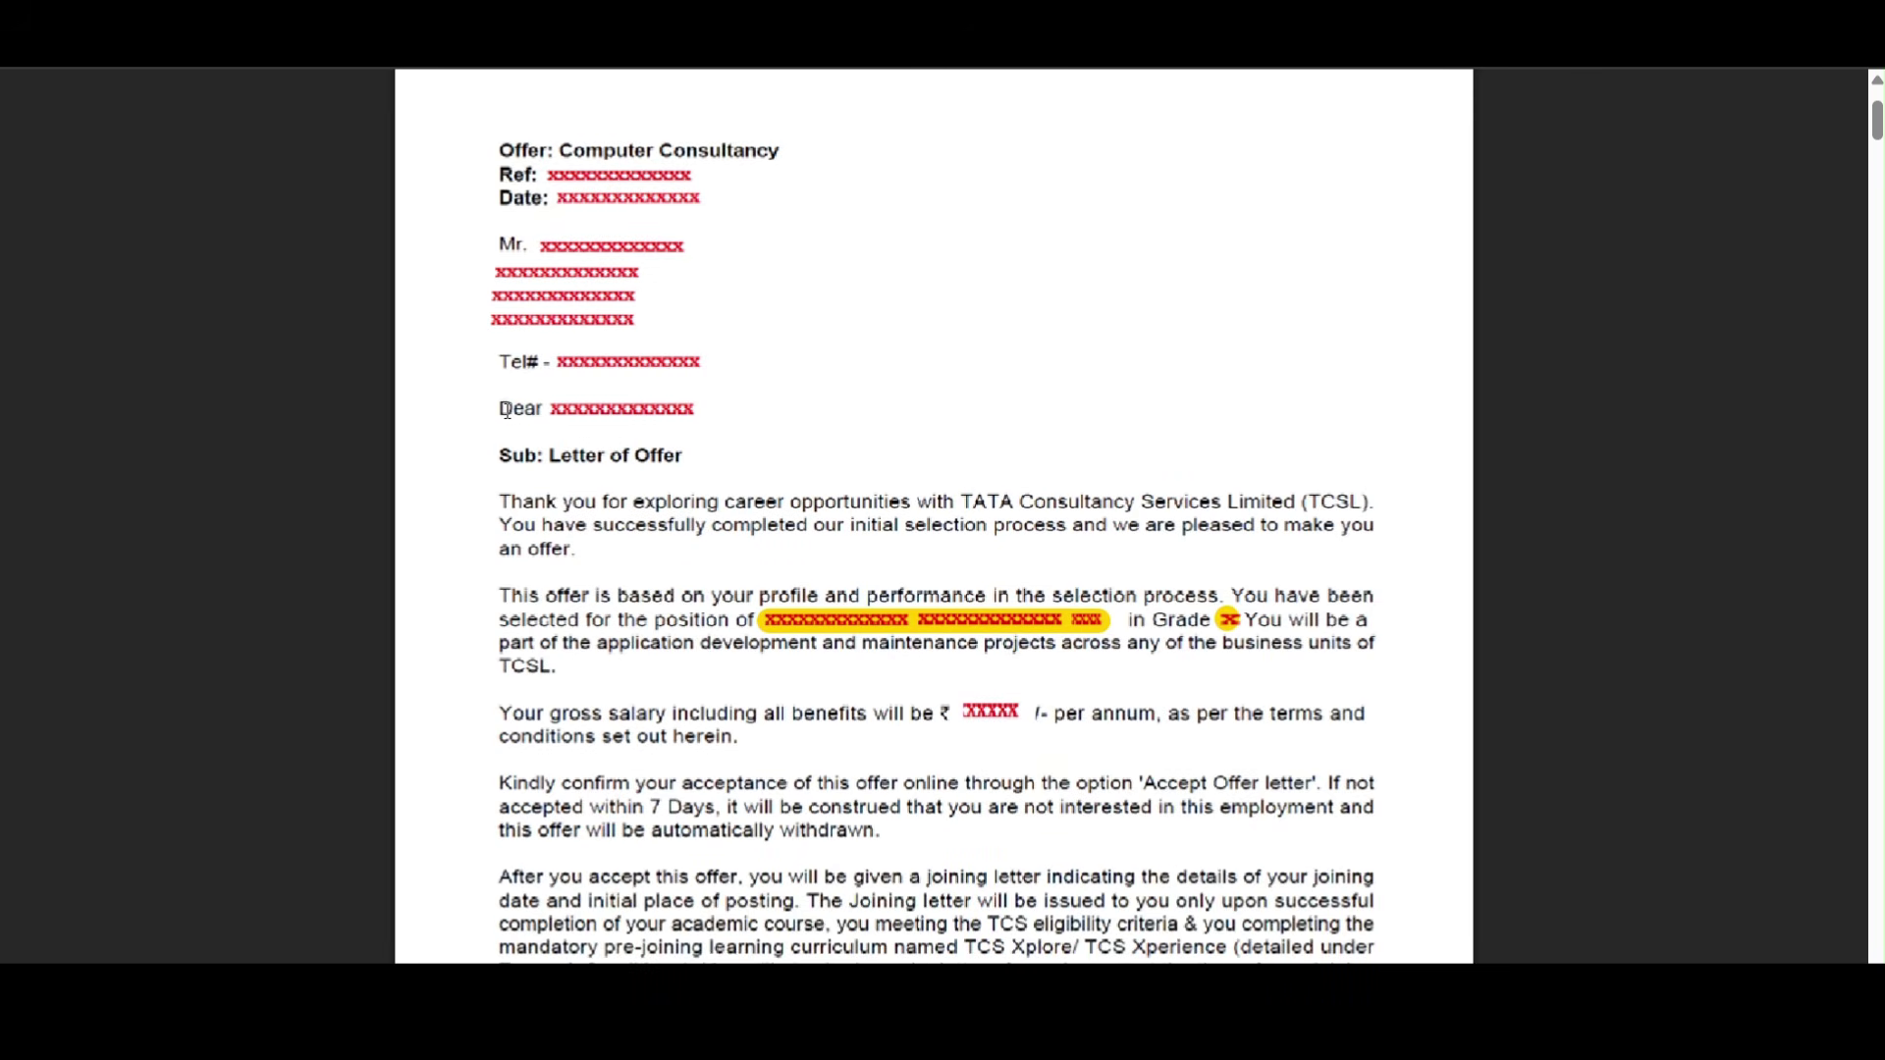
pyautogui.scroll(-2, 508, 410)
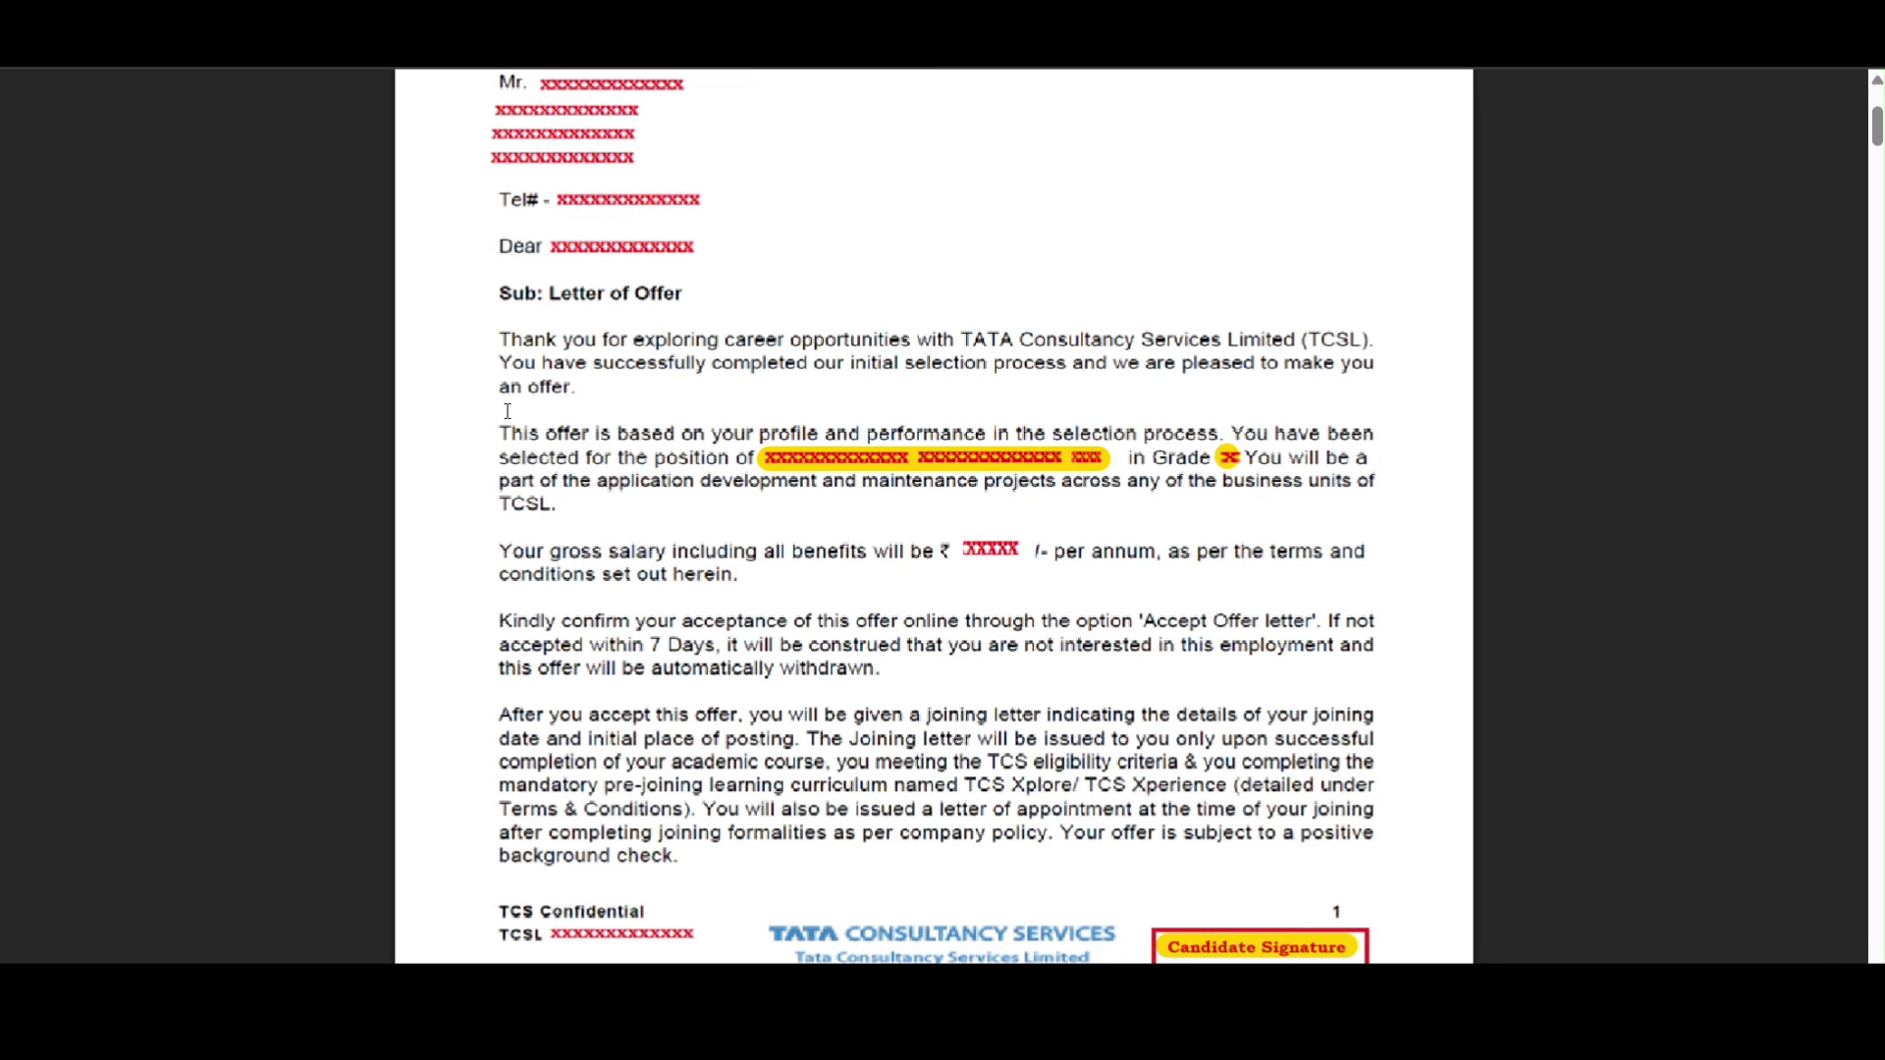
pyautogui.scroll(-1, 508, 411)
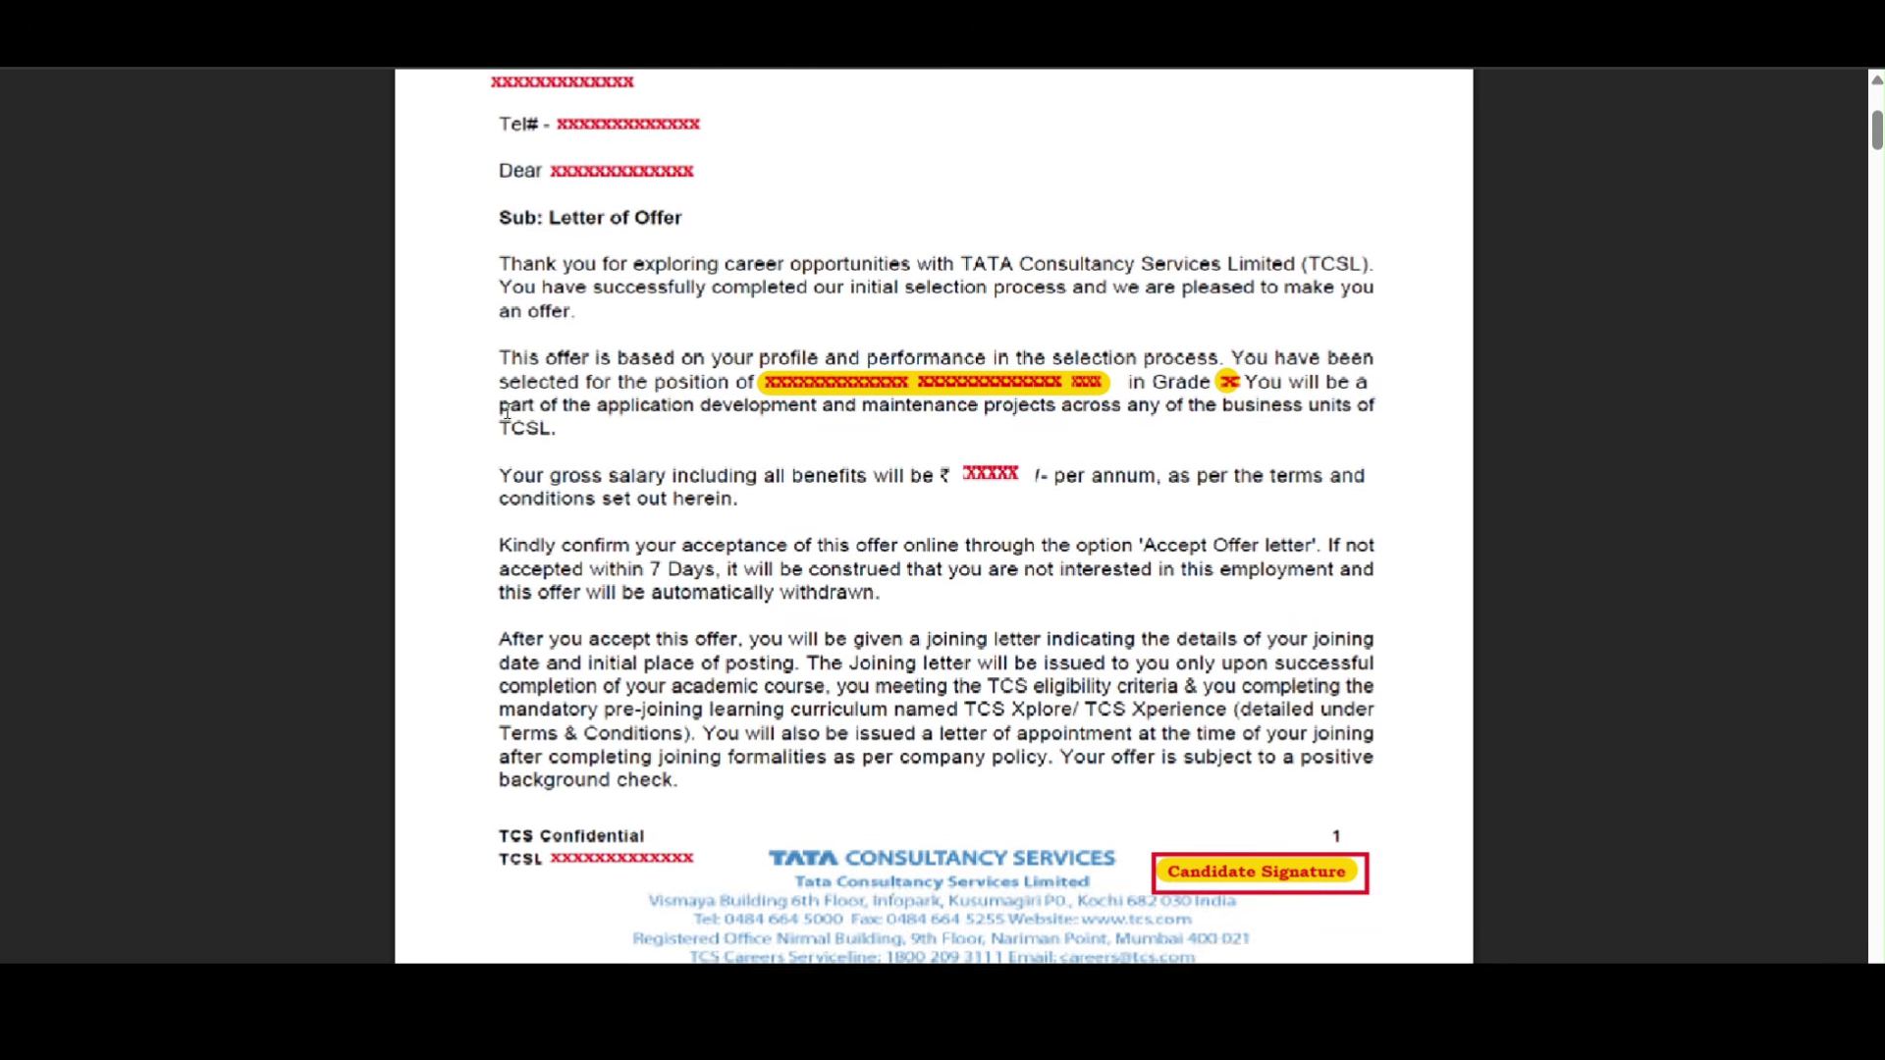
pyautogui.scroll(-1, 508, 410)
pyautogui.scroll(-2, 508, 411)
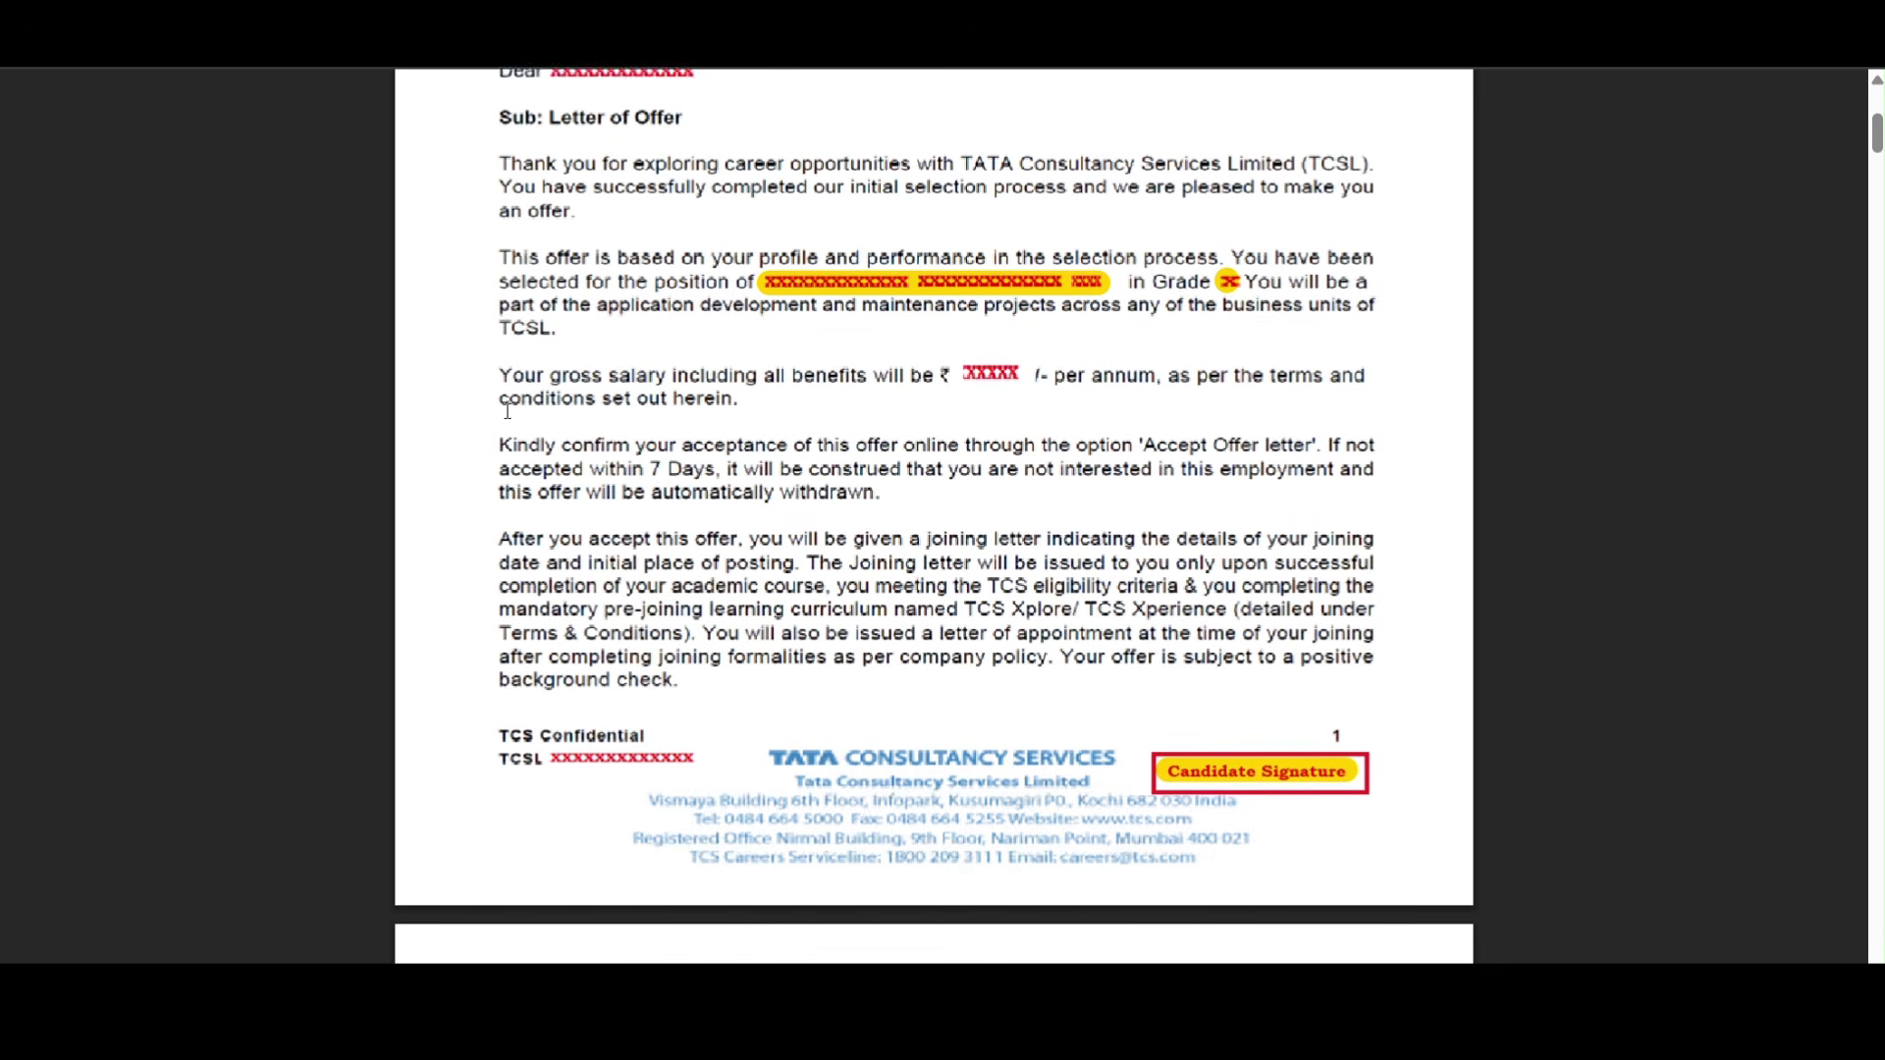
pyautogui.scroll(-2, 507, 411)
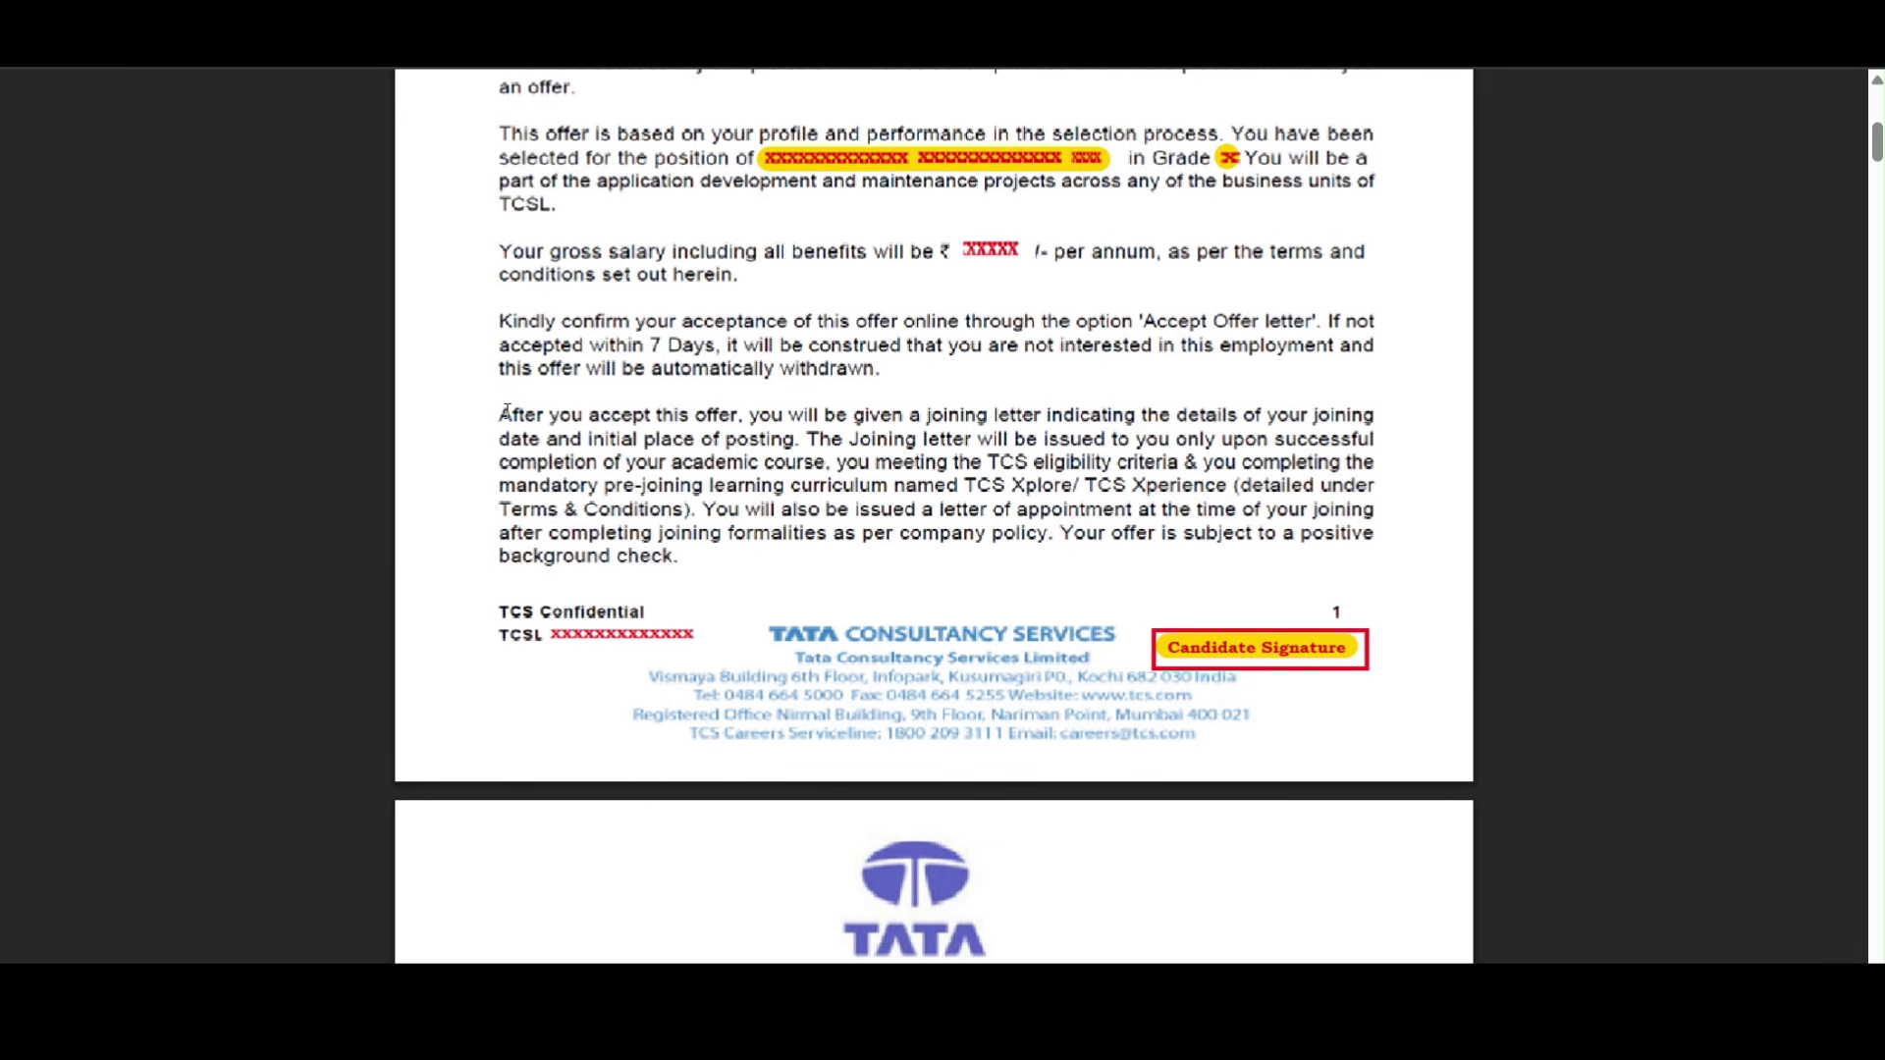
# Examine the offer letter's salary, Bouquet of Benefits, performance pay and health insurance pages and where the candidate signs each one.
pyautogui.scroll(-3, 507, 410)
pyautogui.scroll(-6, 508, 411)
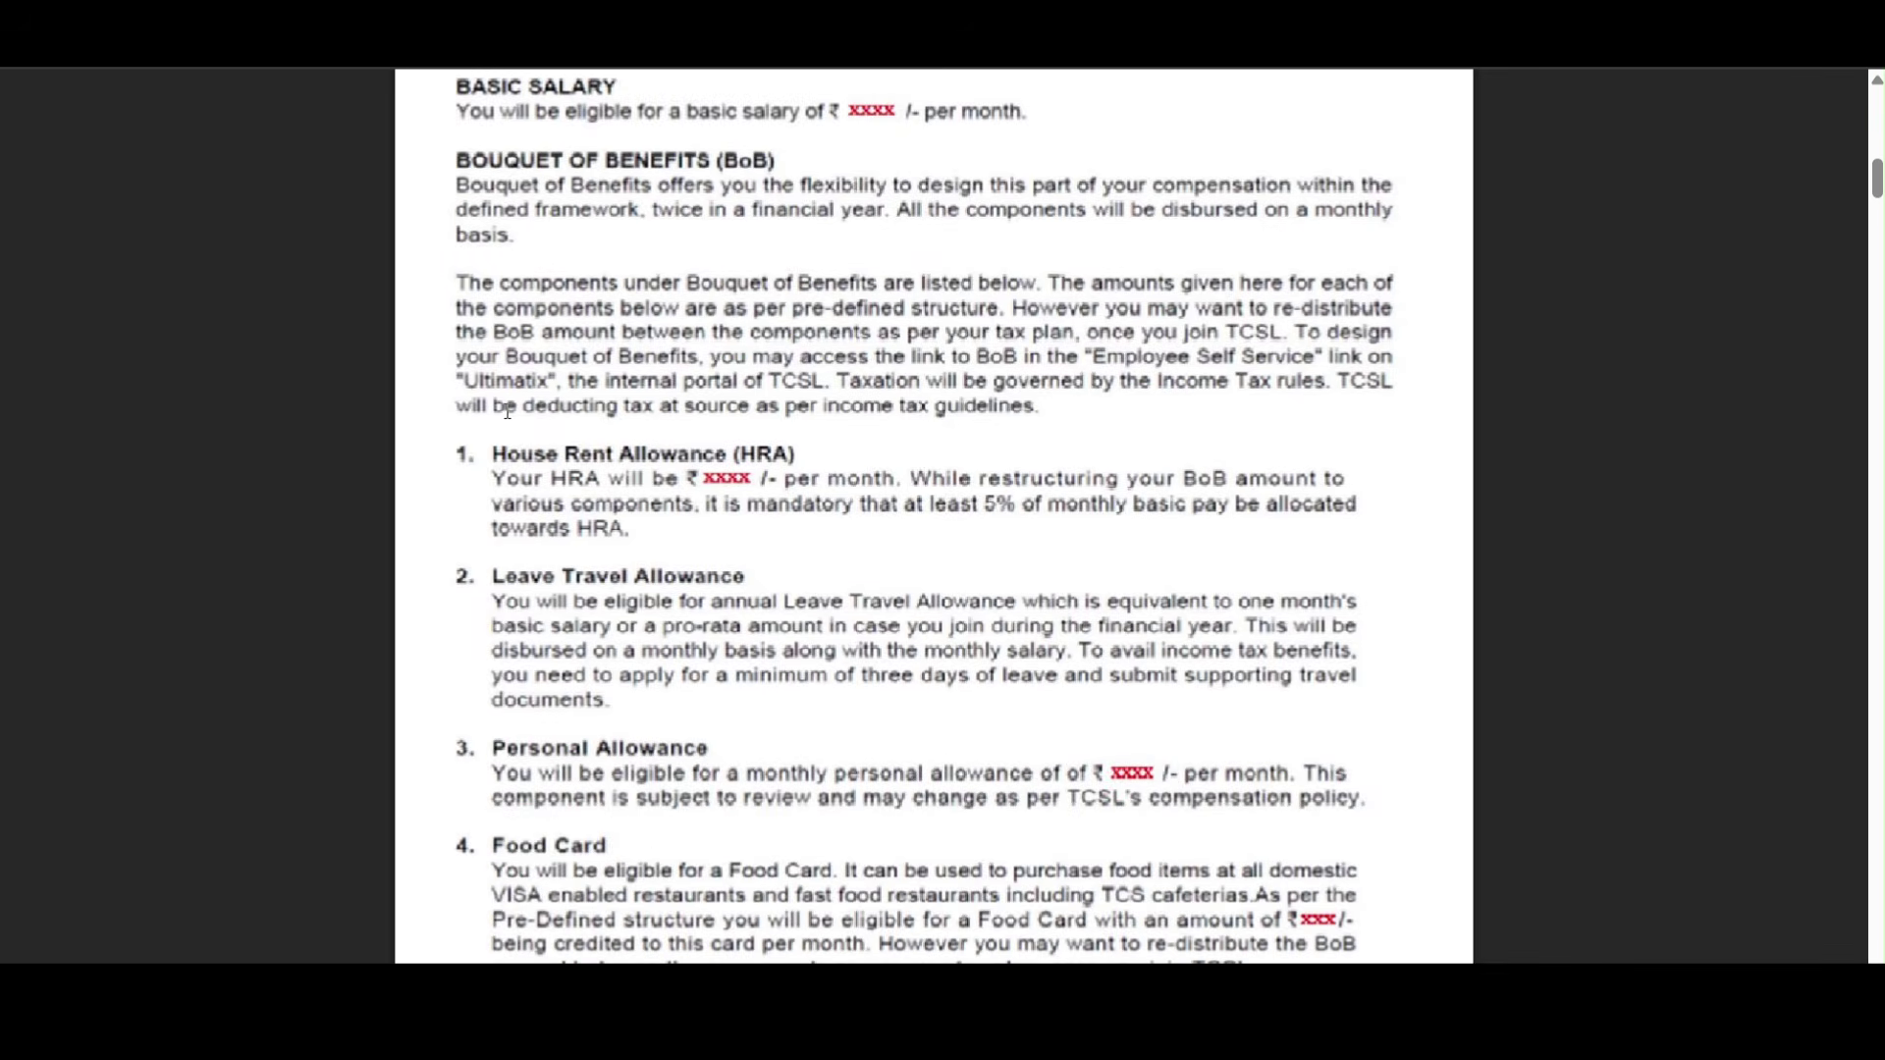
pyautogui.scroll(-3, 508, 411)
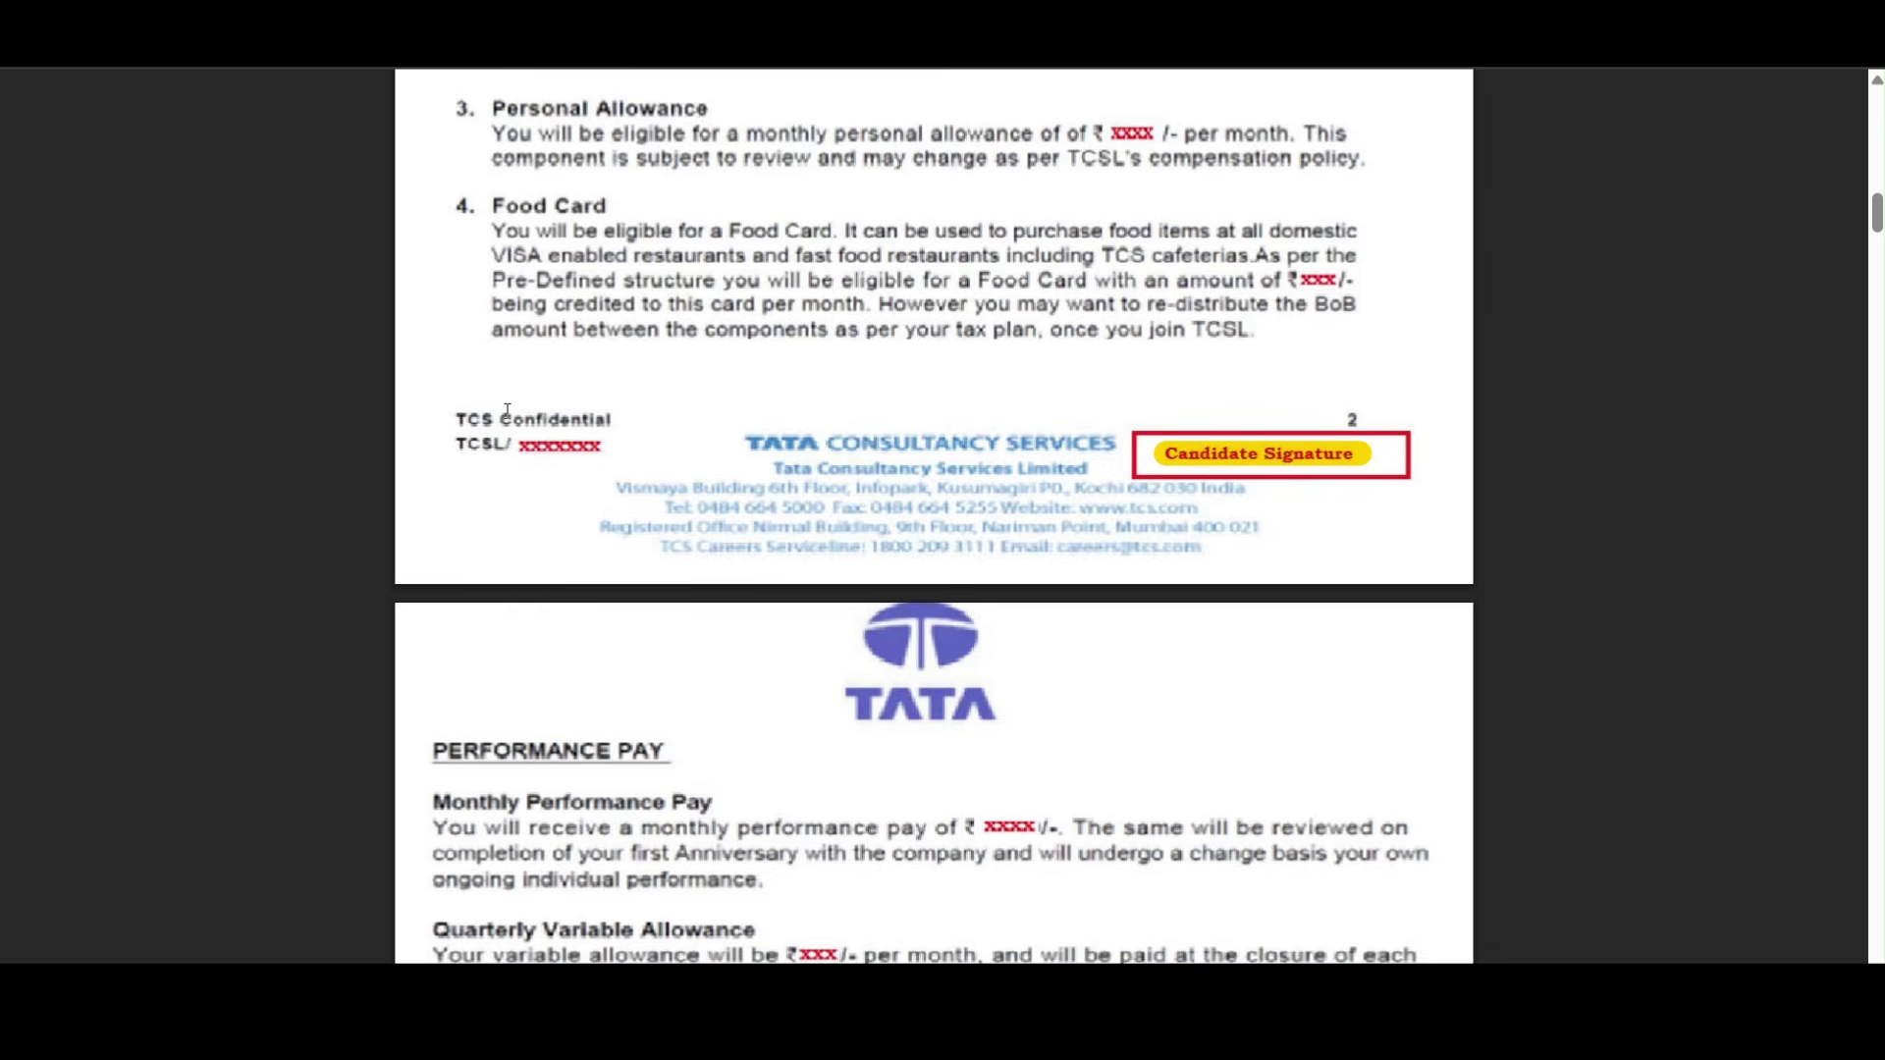
pyautogui.scroll(-4, 508, 411)
pyautogui.scroll(-2, 508, 411)
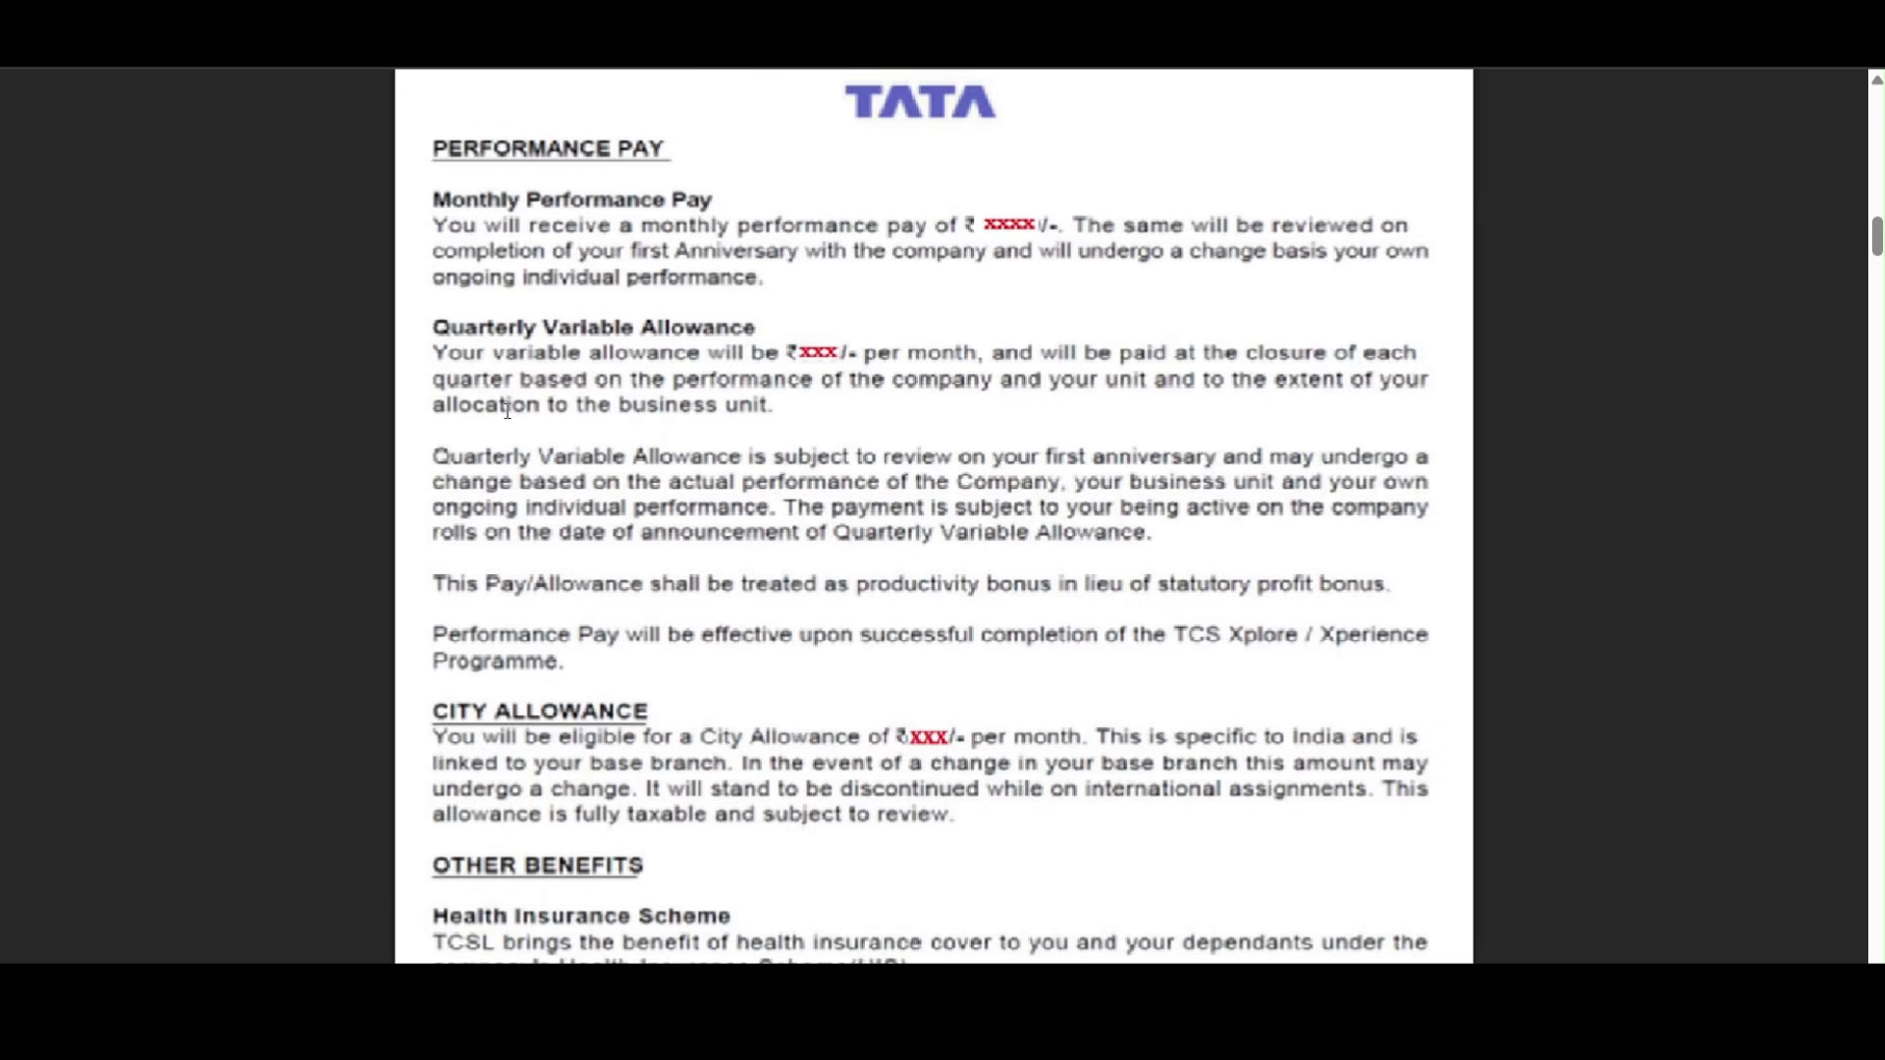
pyautogui.scroll(-5, 508, 412)
pyautogui.scroll(-7, 508, 412)
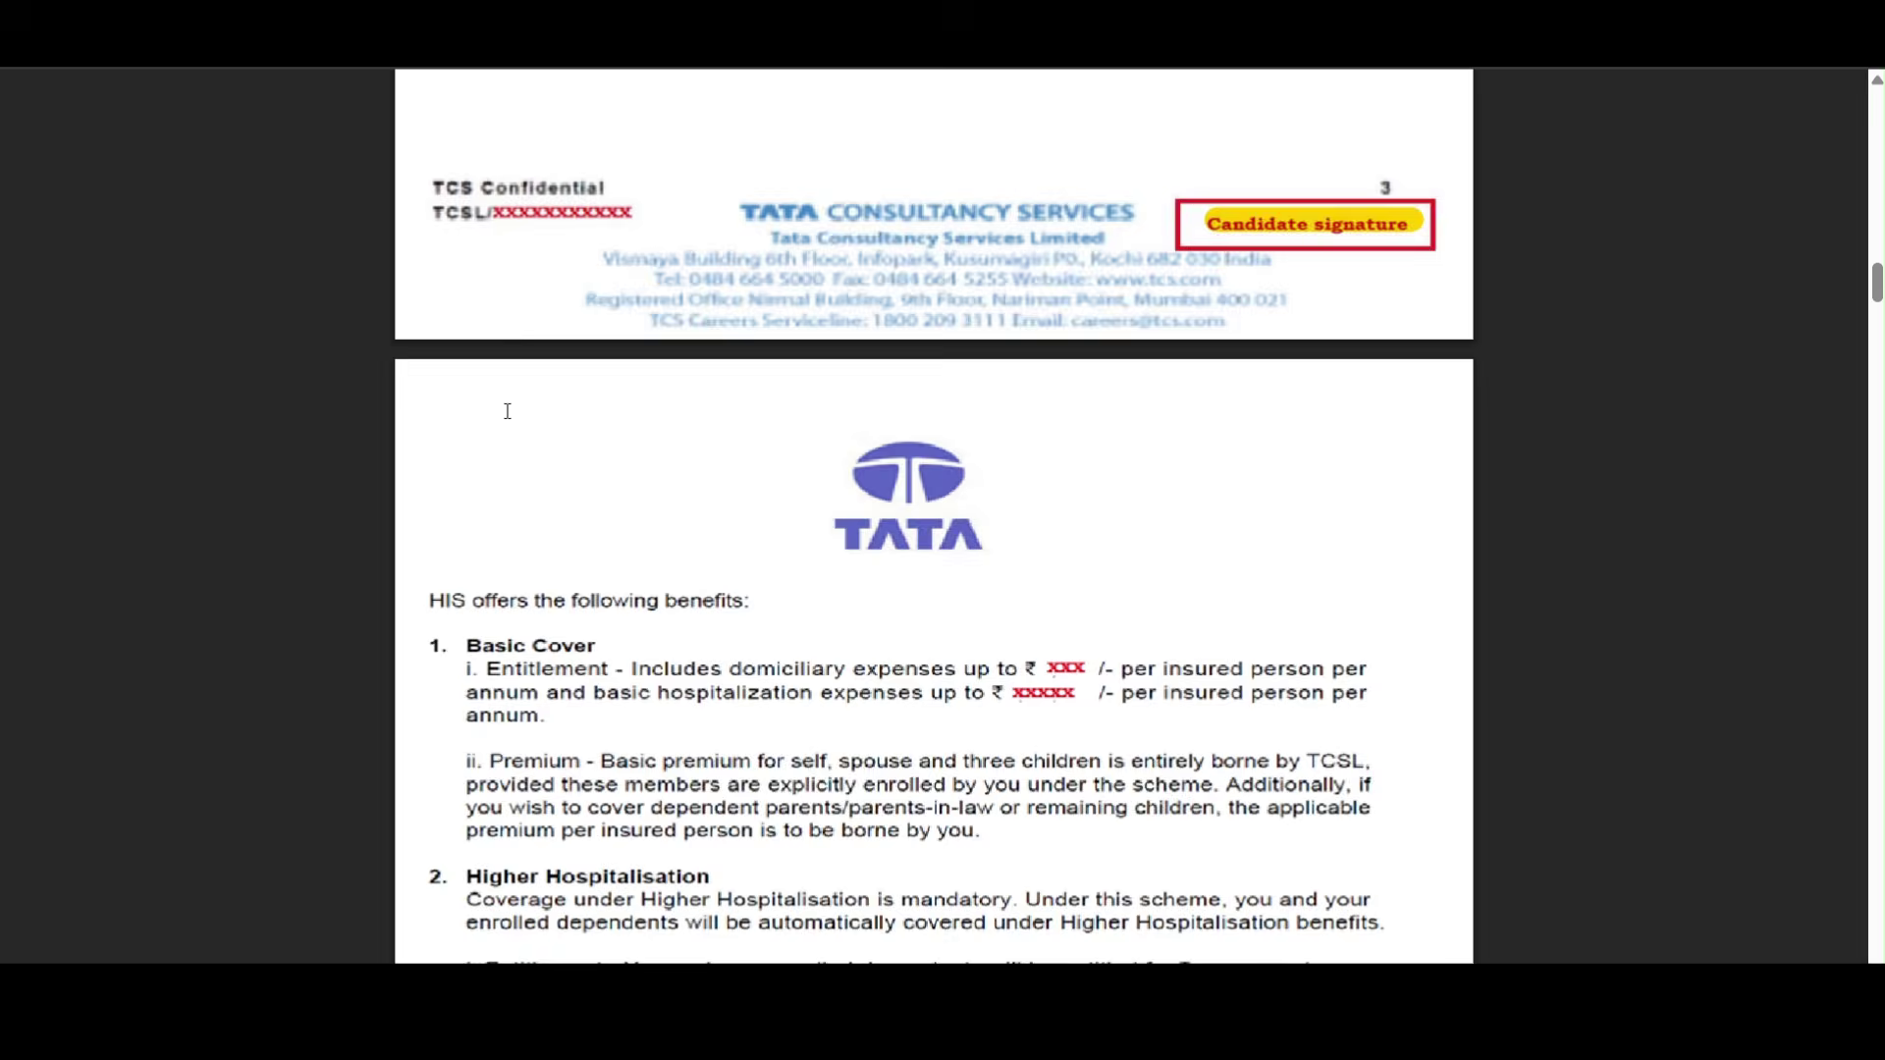
# Look through the remaining offer letter pages, from the service agreement to the confidentiality annexure, for the candidate signature boxes.
pyautogui.scroll(-20, 508, 411)
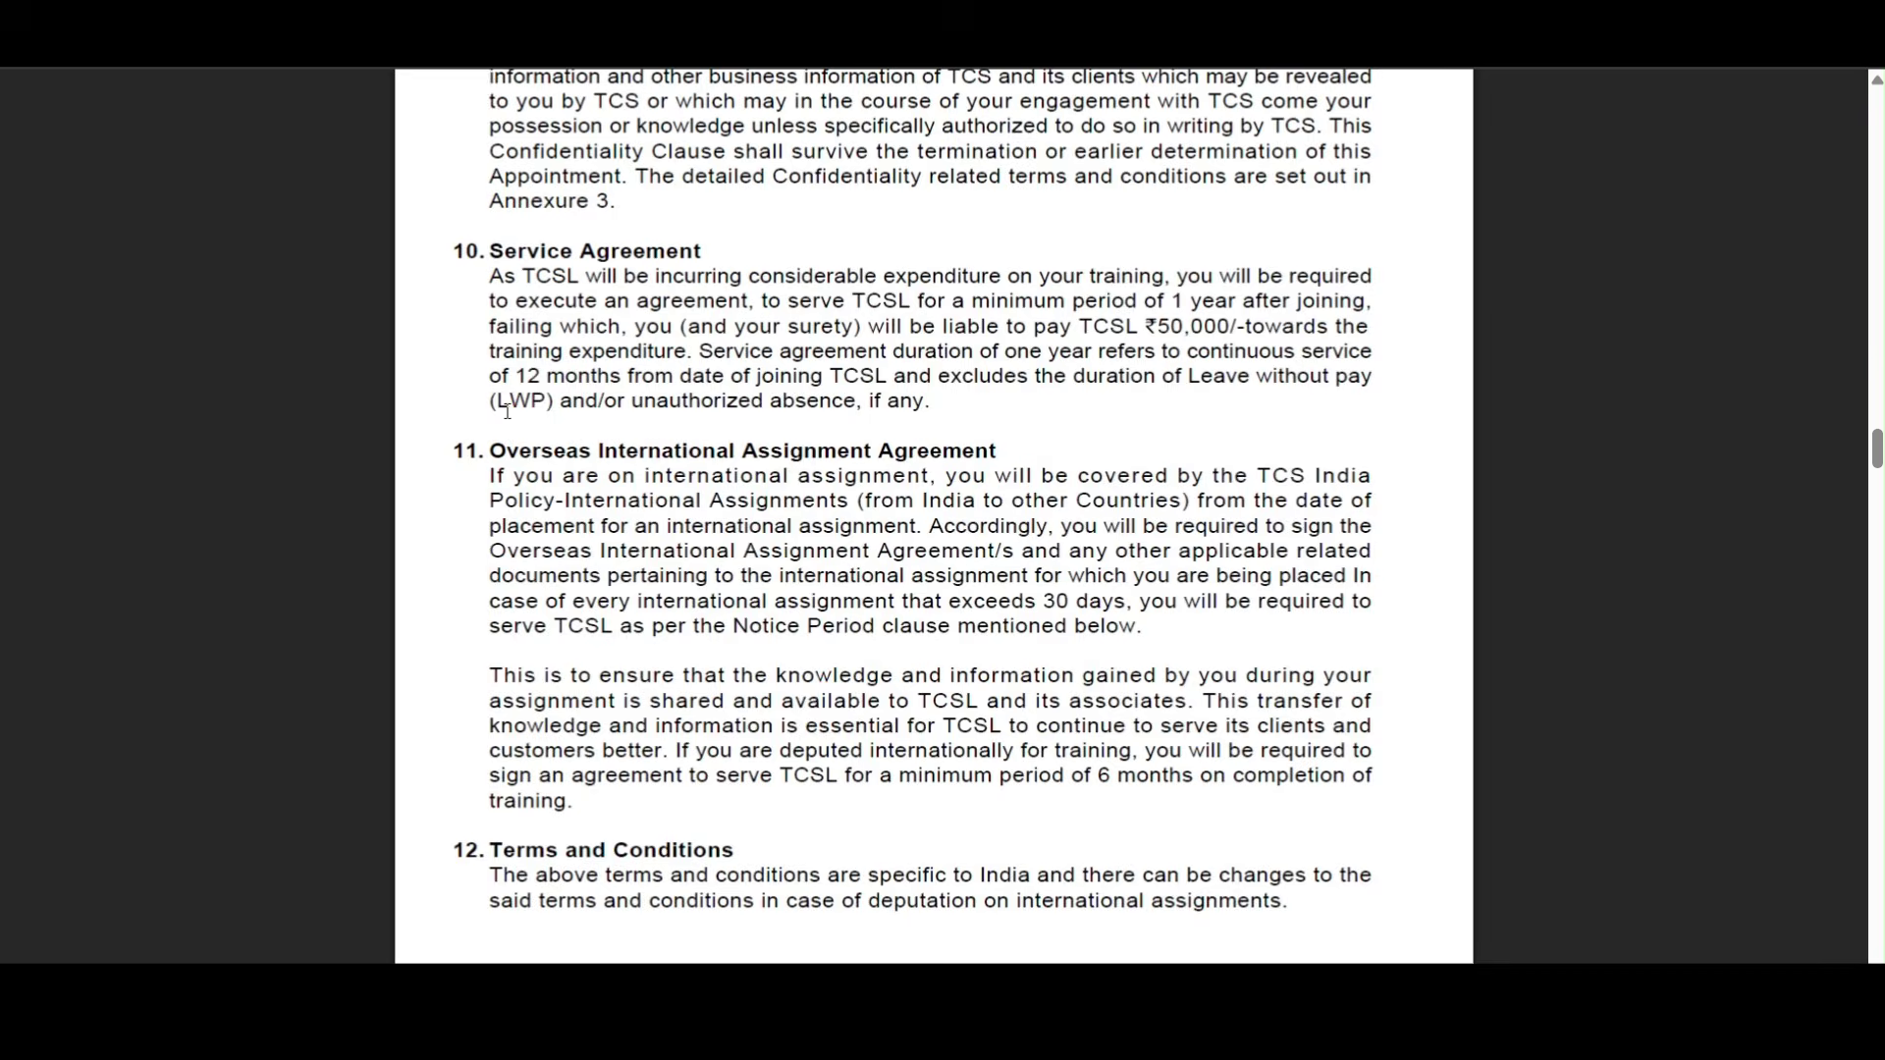
pyautogui.scroll(-20, 508, 411)
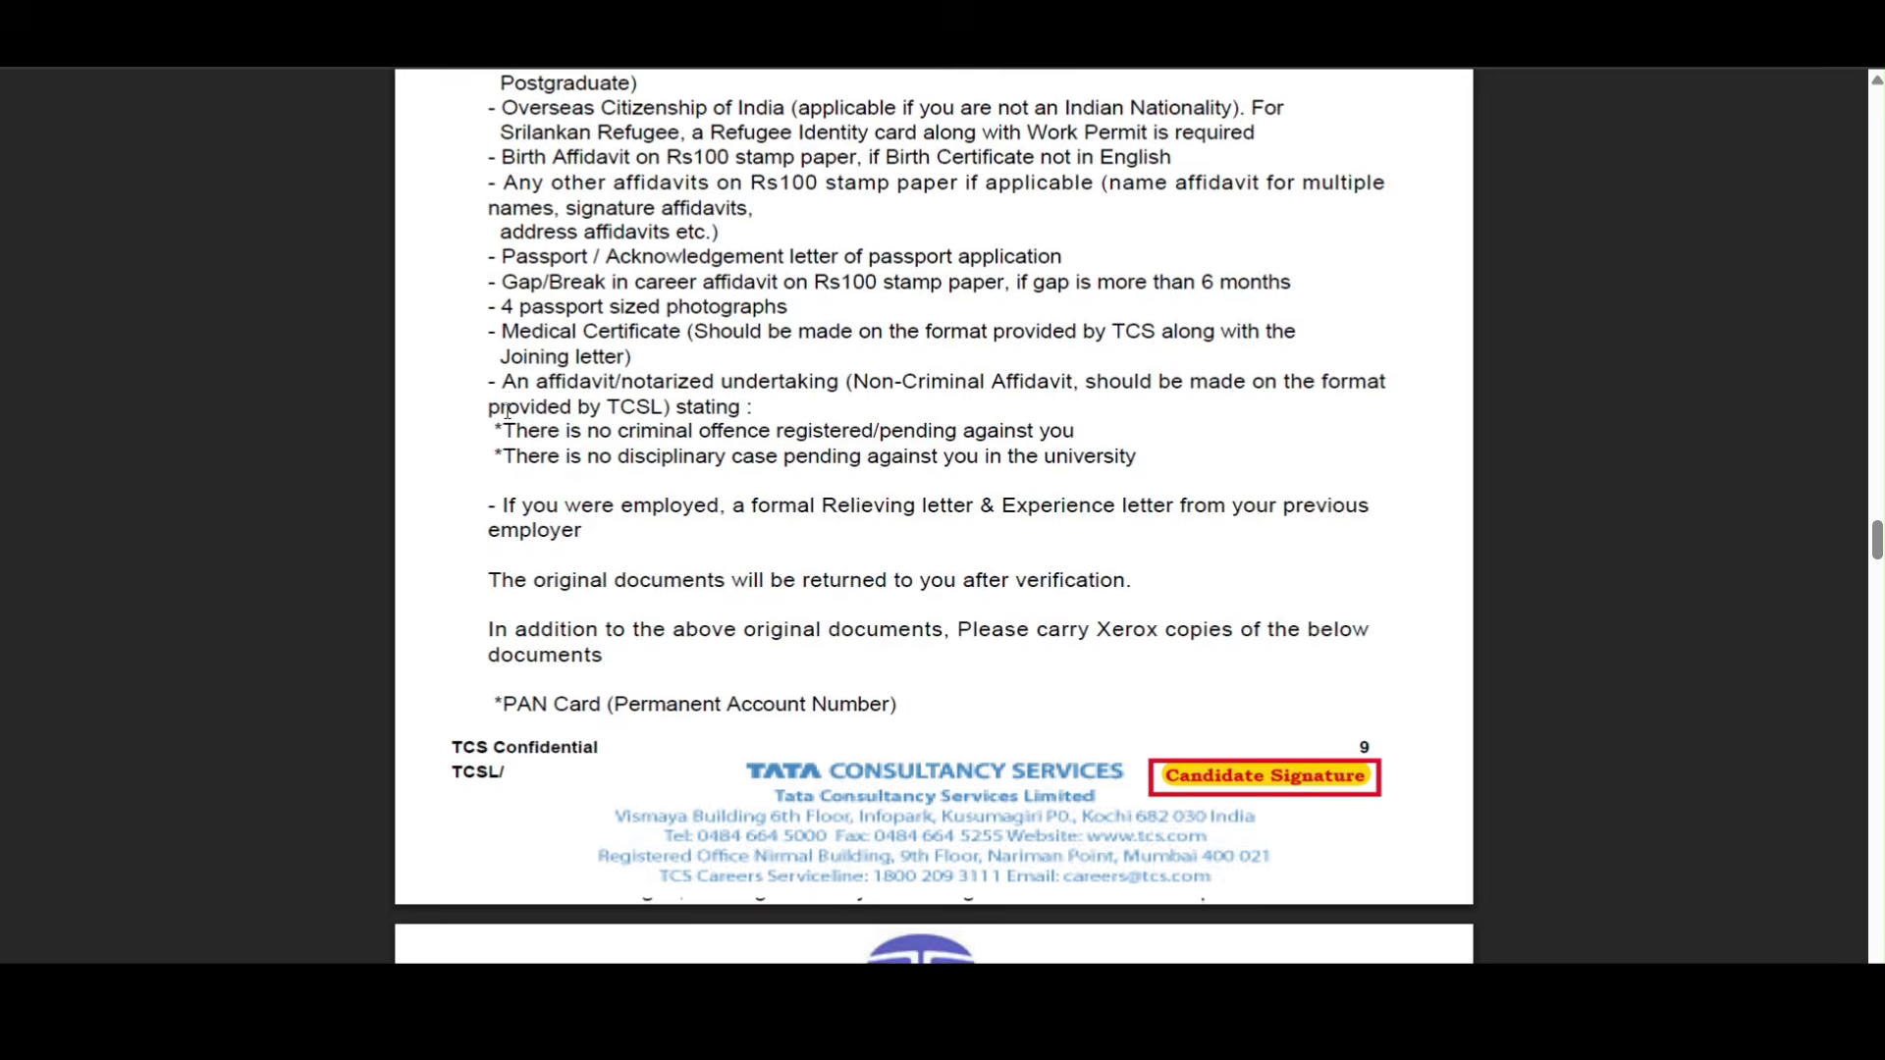
pyautogui.scroll(-20, 507, 412)
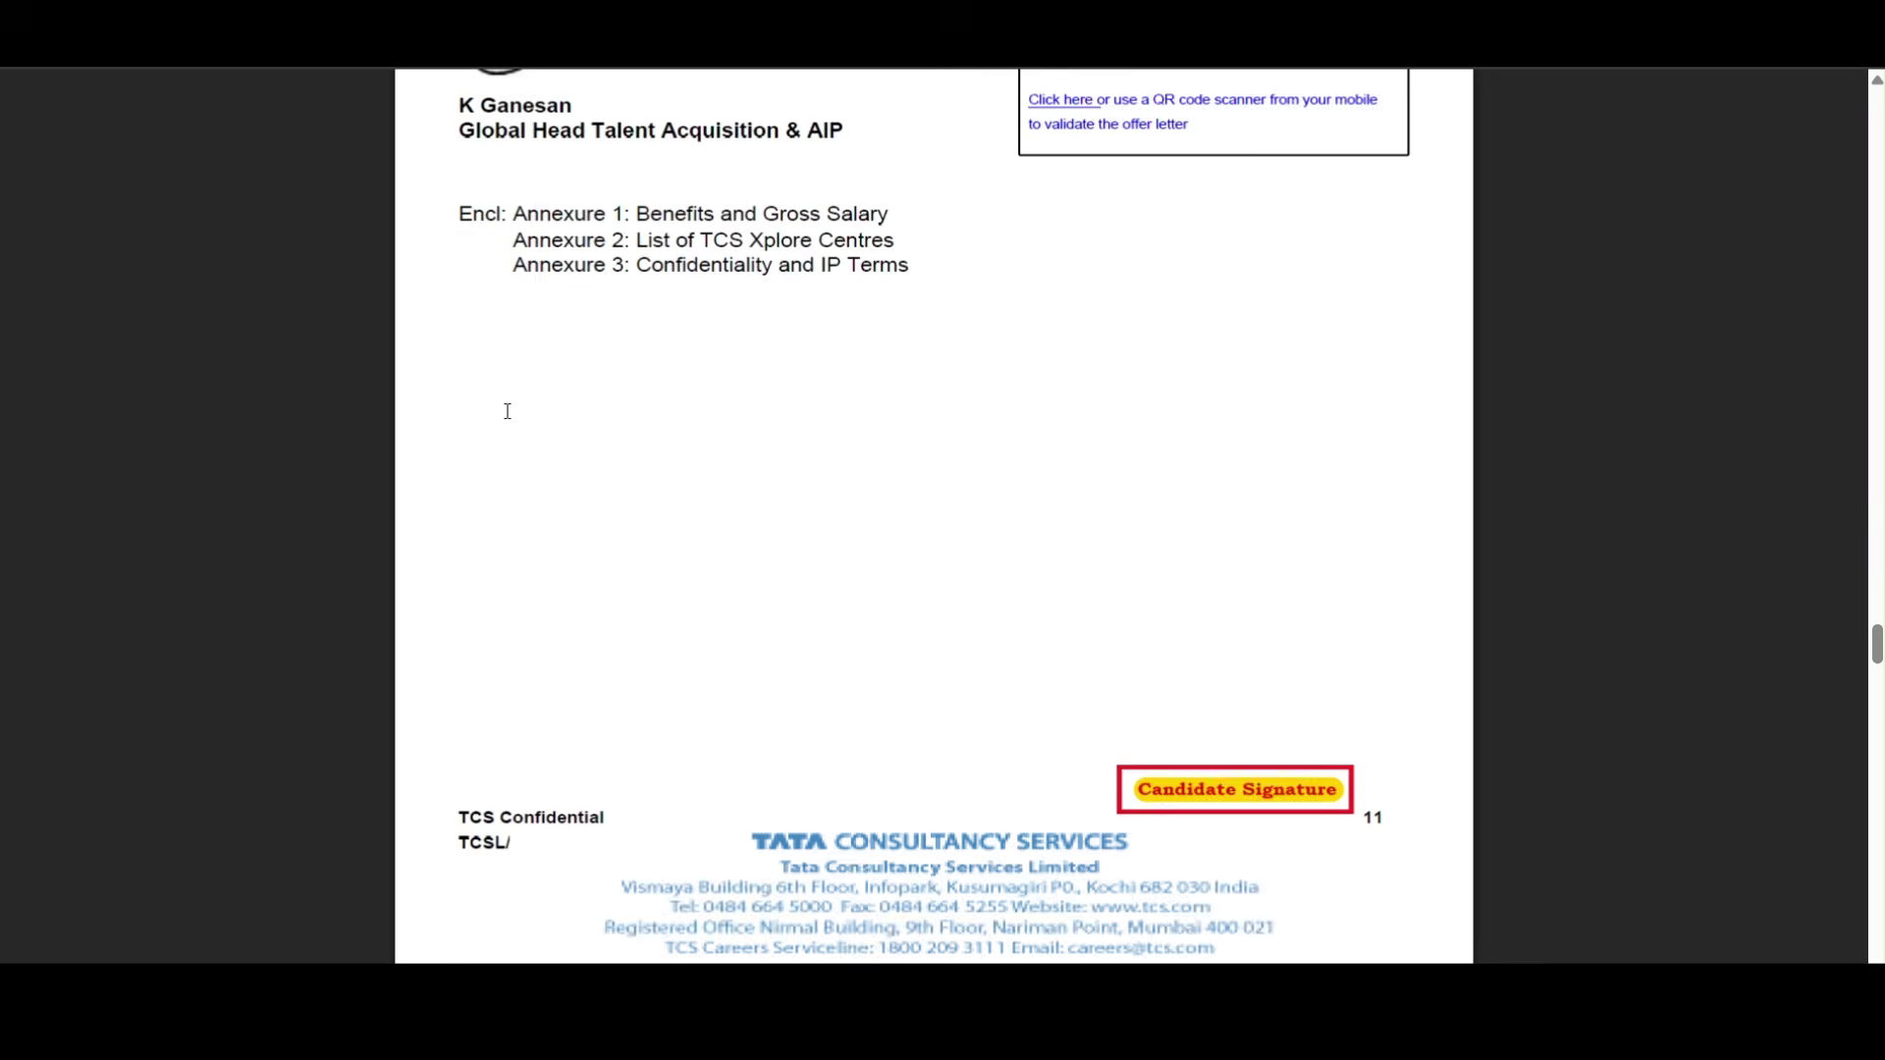
pyautogui.scroll(-20, 507, 412)
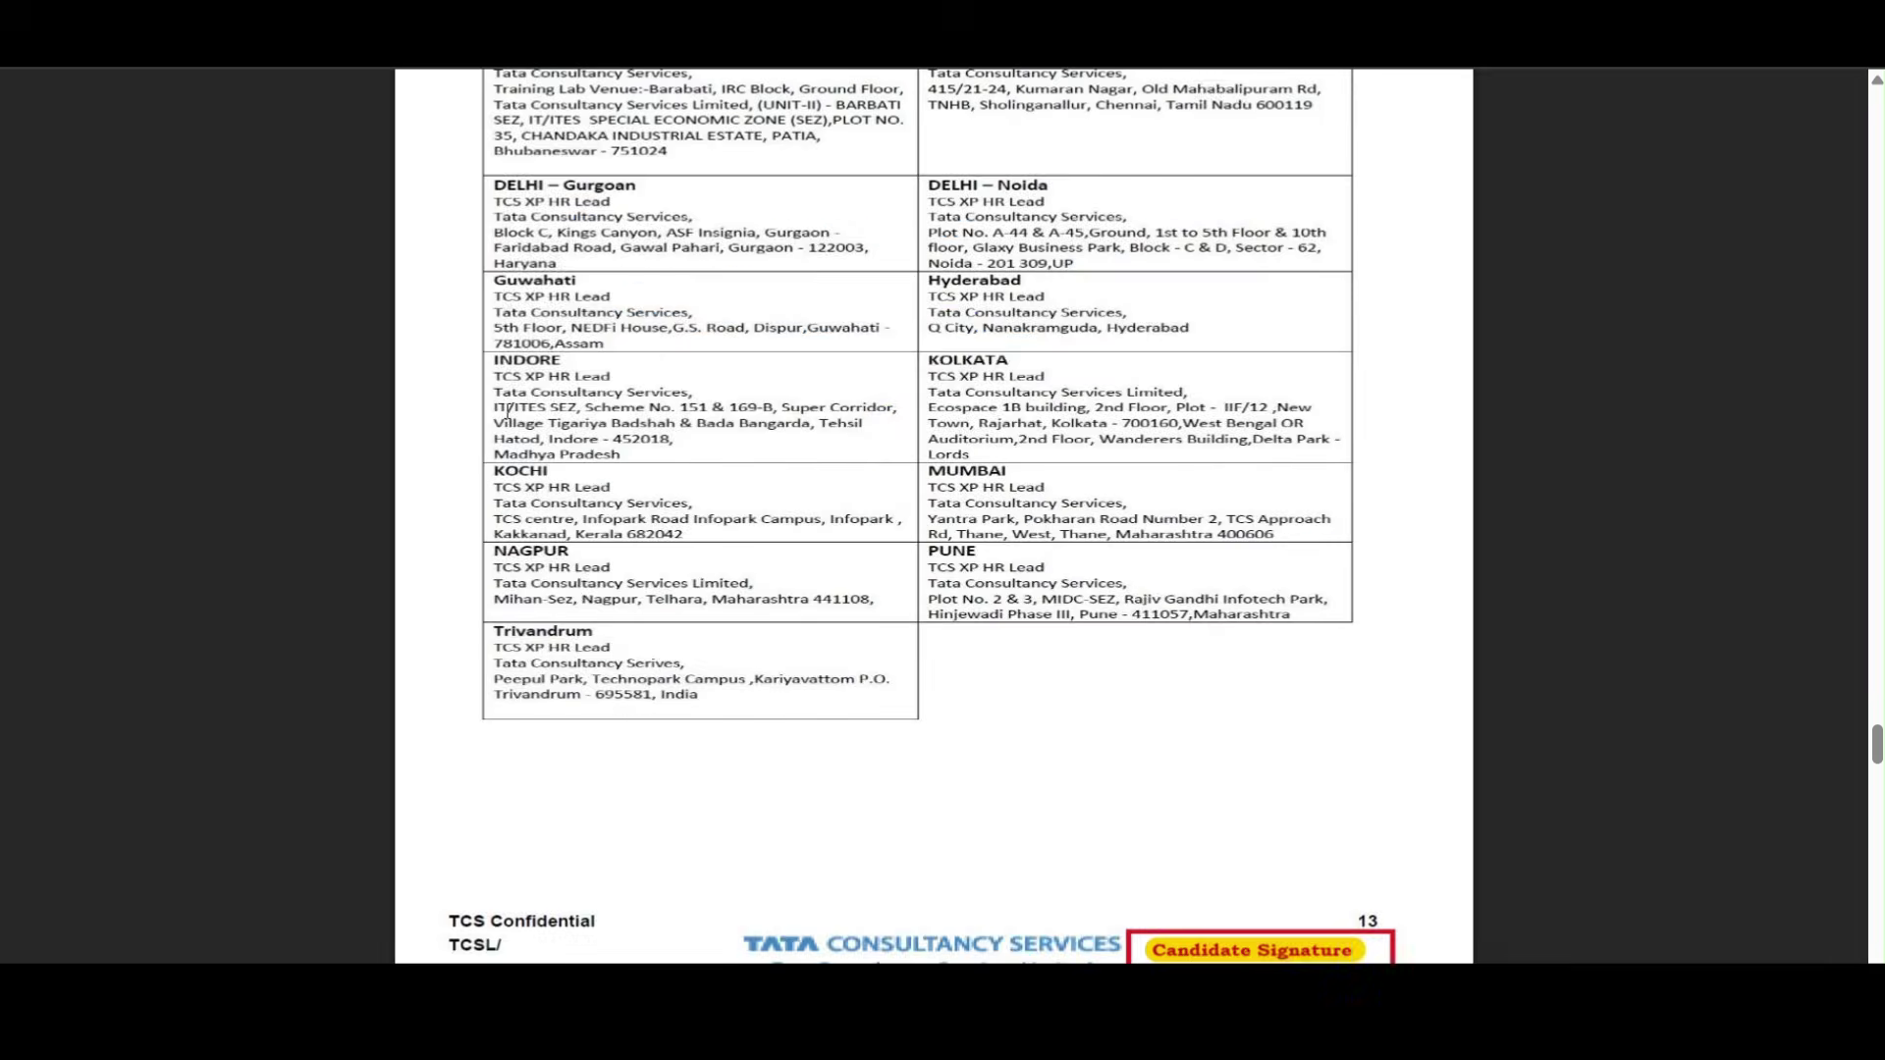
pyautogui.scroll(-20, 508, 411)
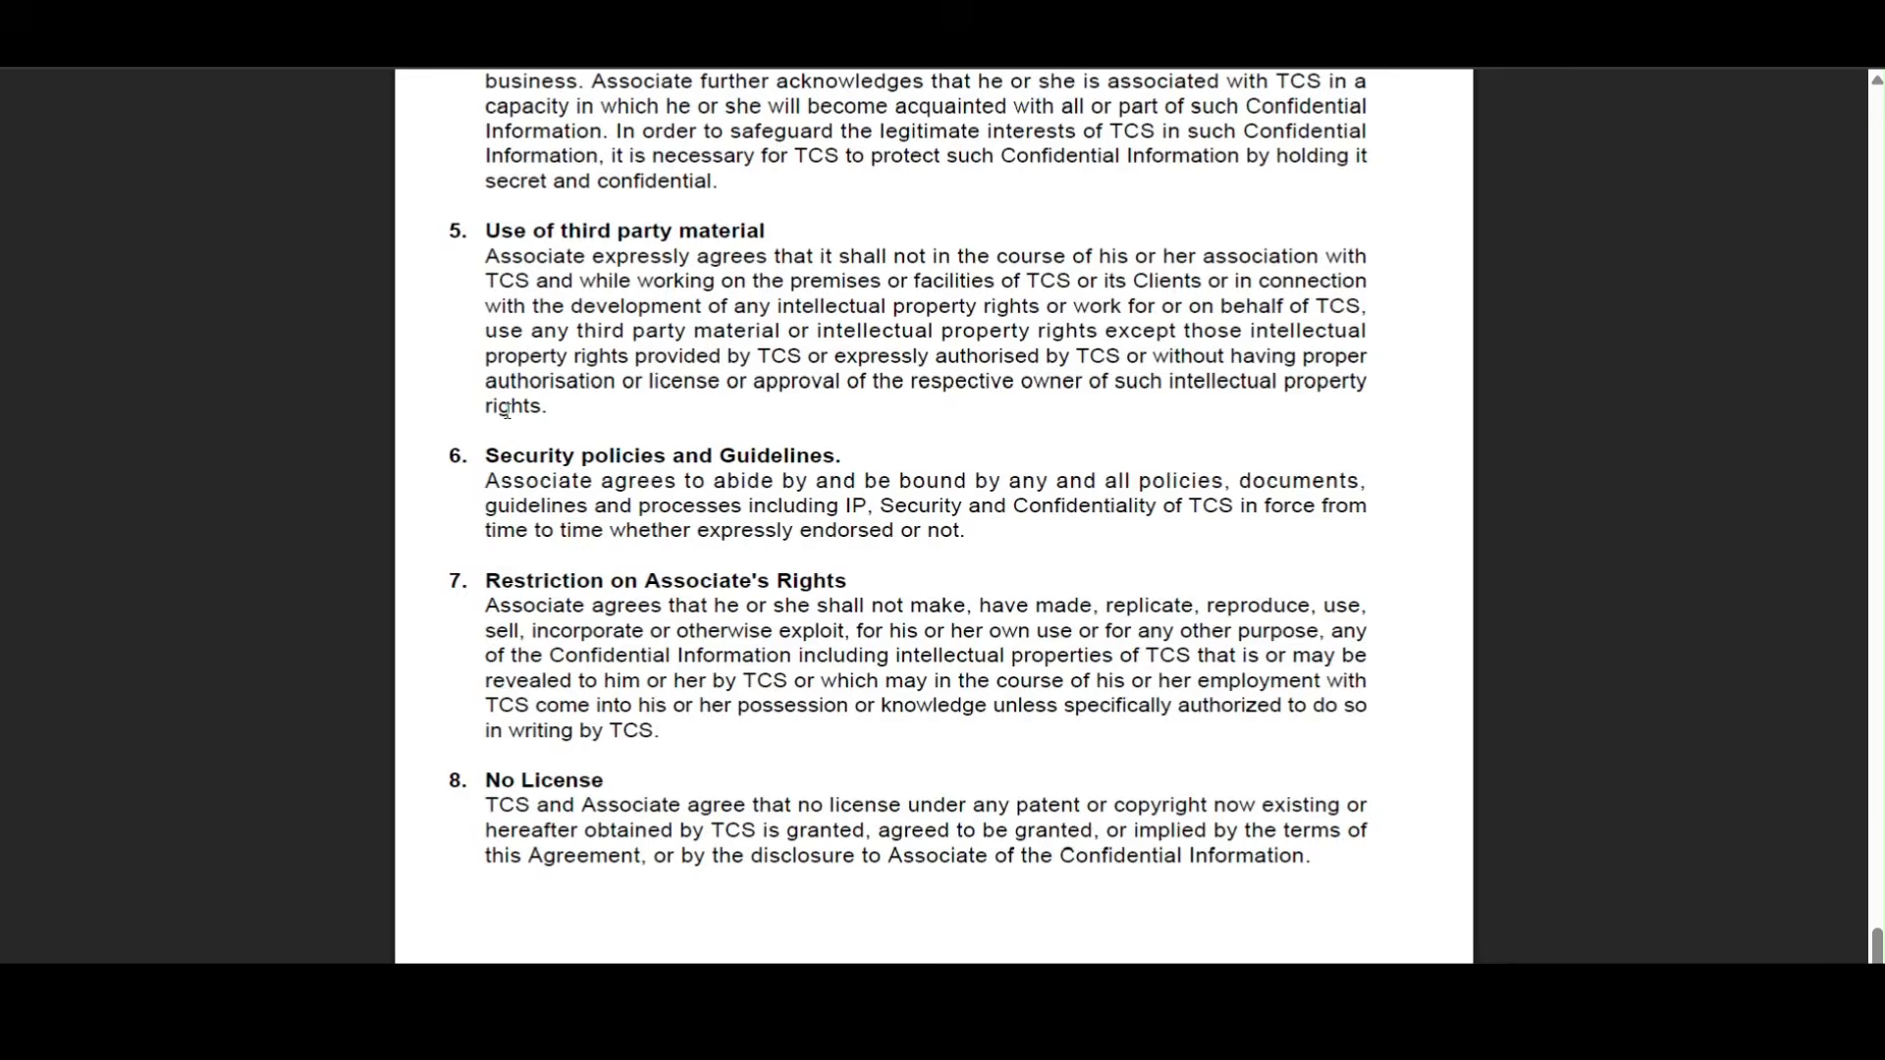
pyautogui.scroll(-15, 507, 411)
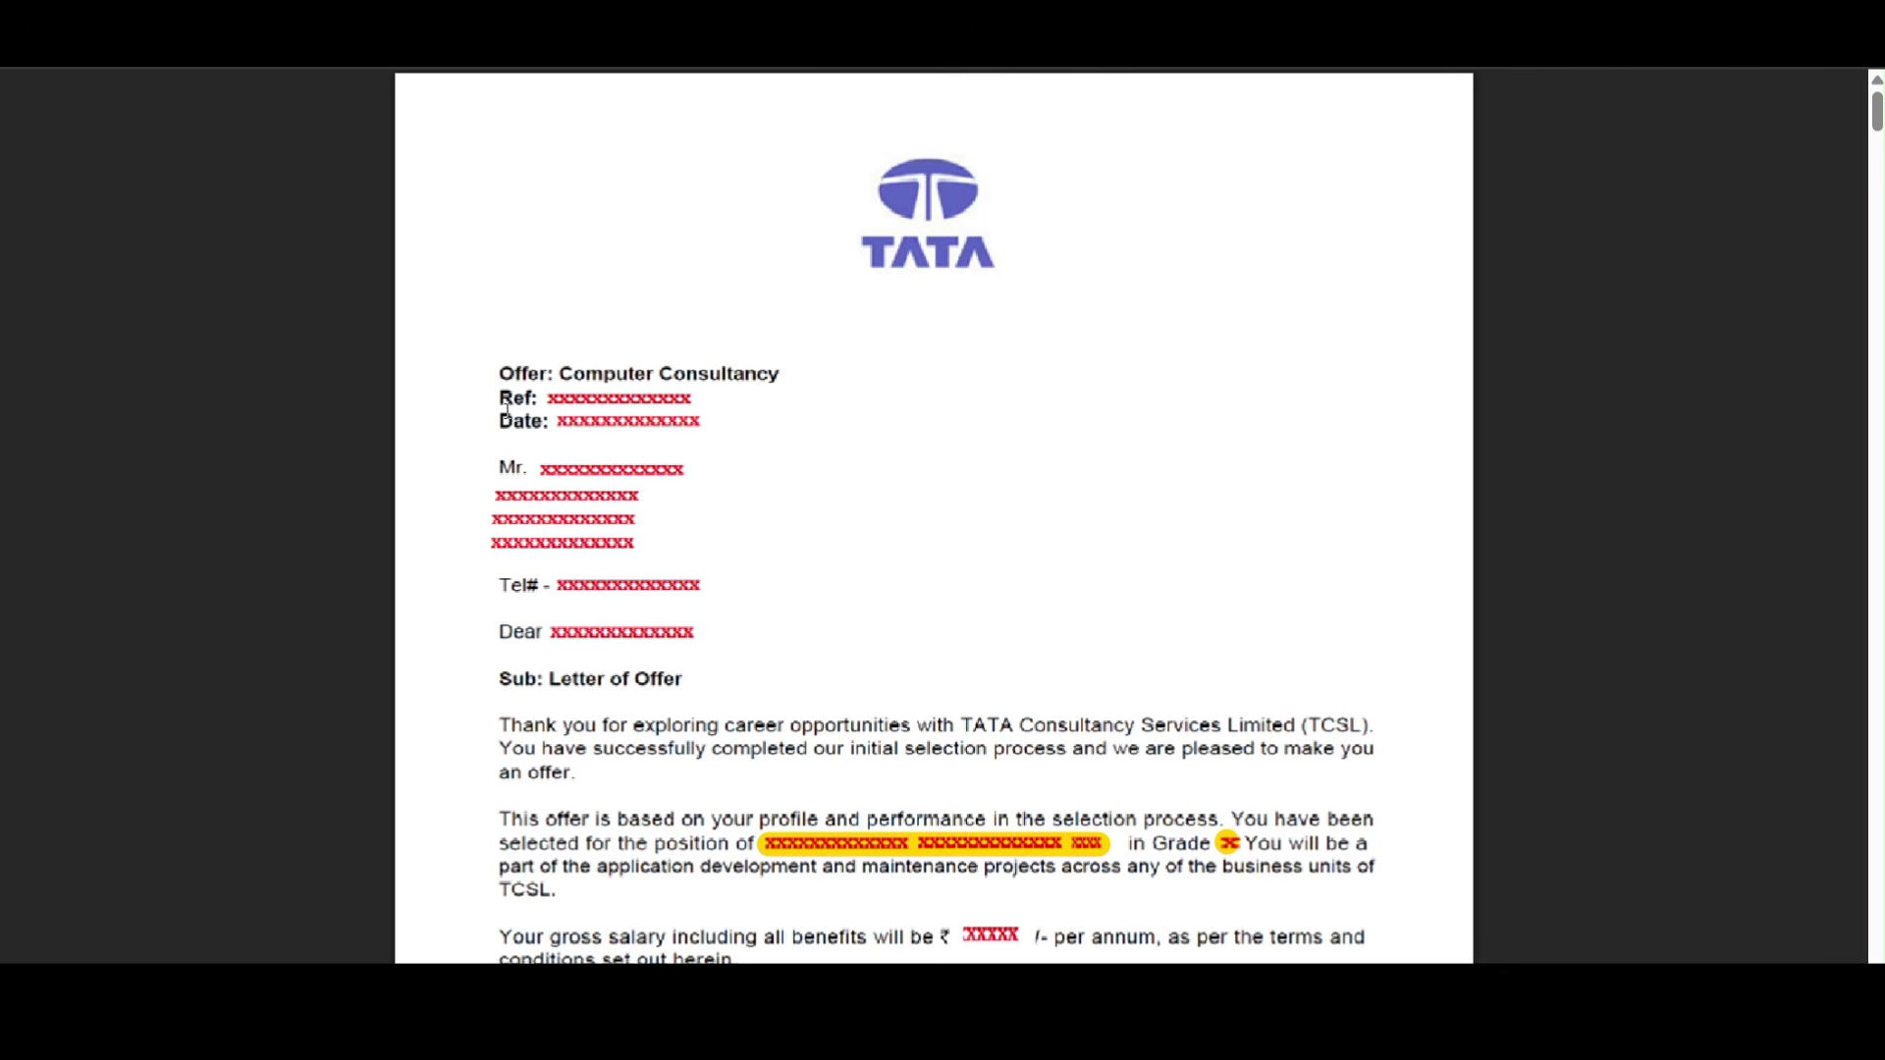
# Recheck the offer letter's opening page from the reference block down to the footer signature box.
pyautogui.scroll(-1, 507, 412)
pyautogui.scroll(-2, 508, 412)
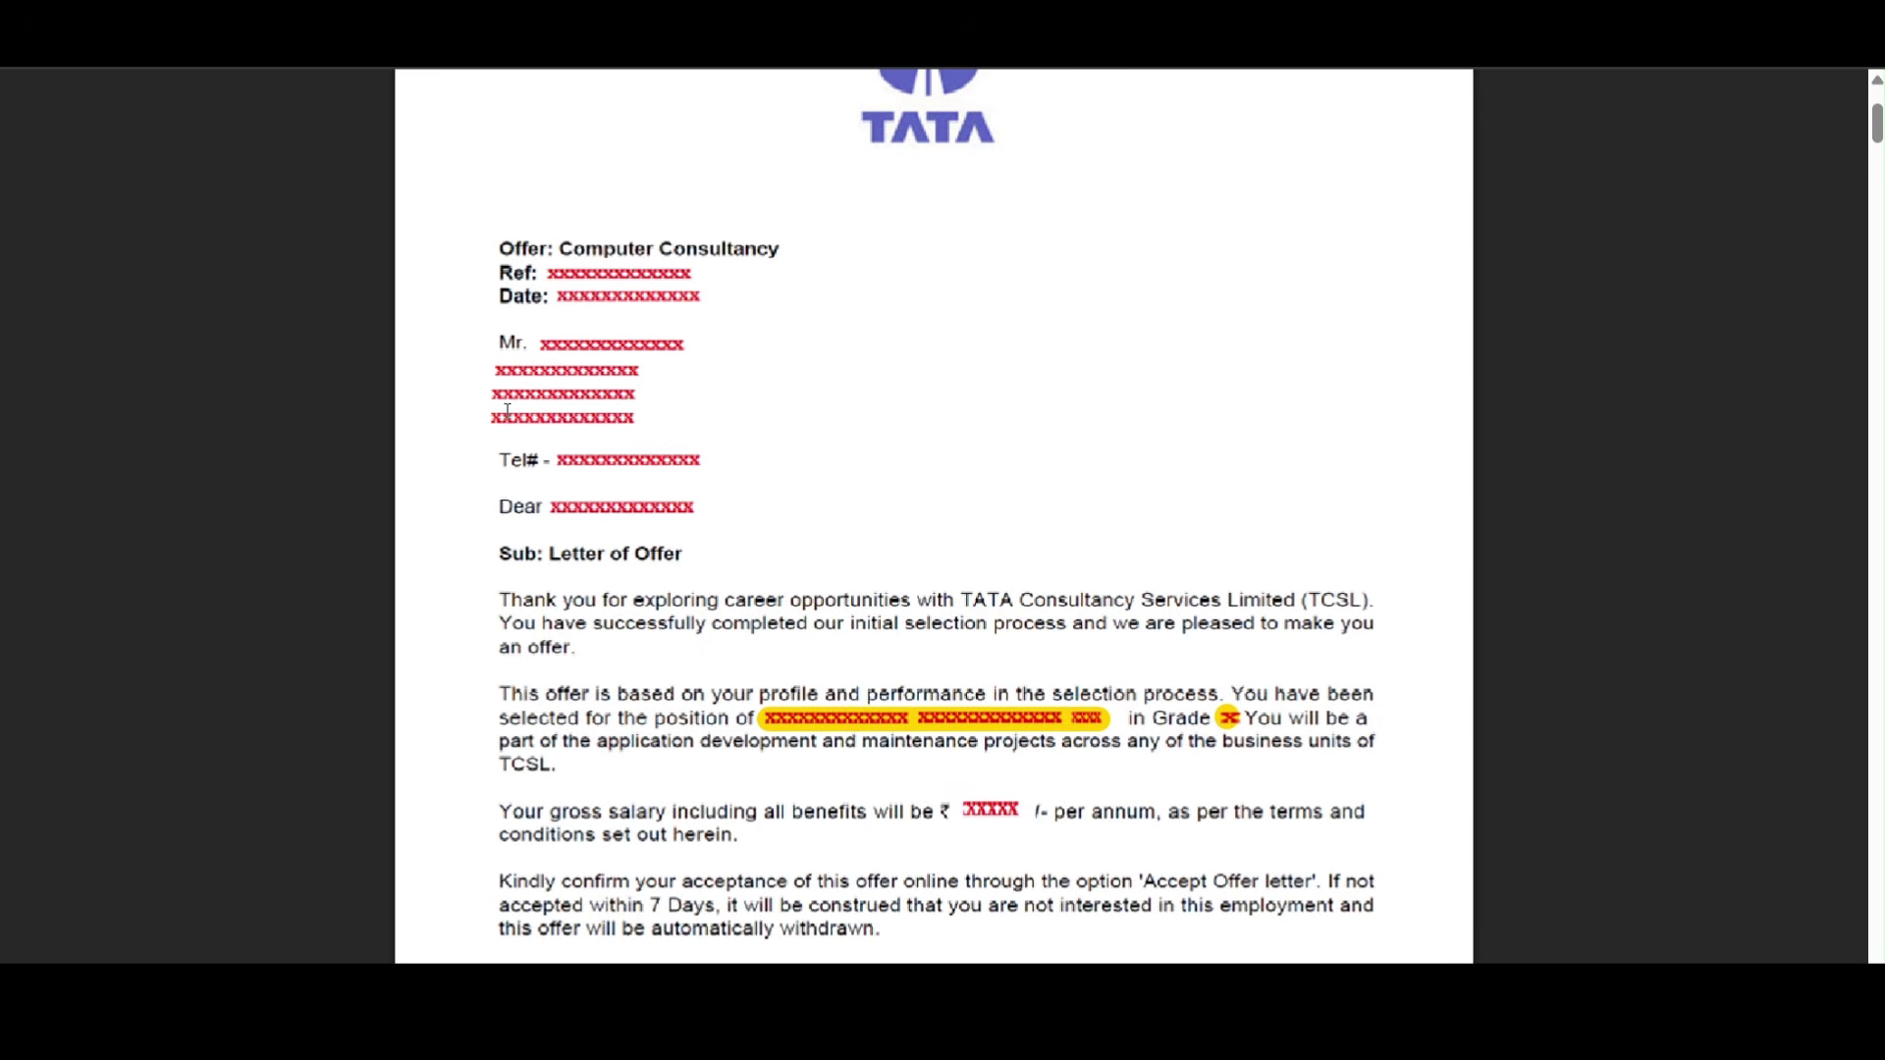
pyautogui.scroll(-2, 508, 411)
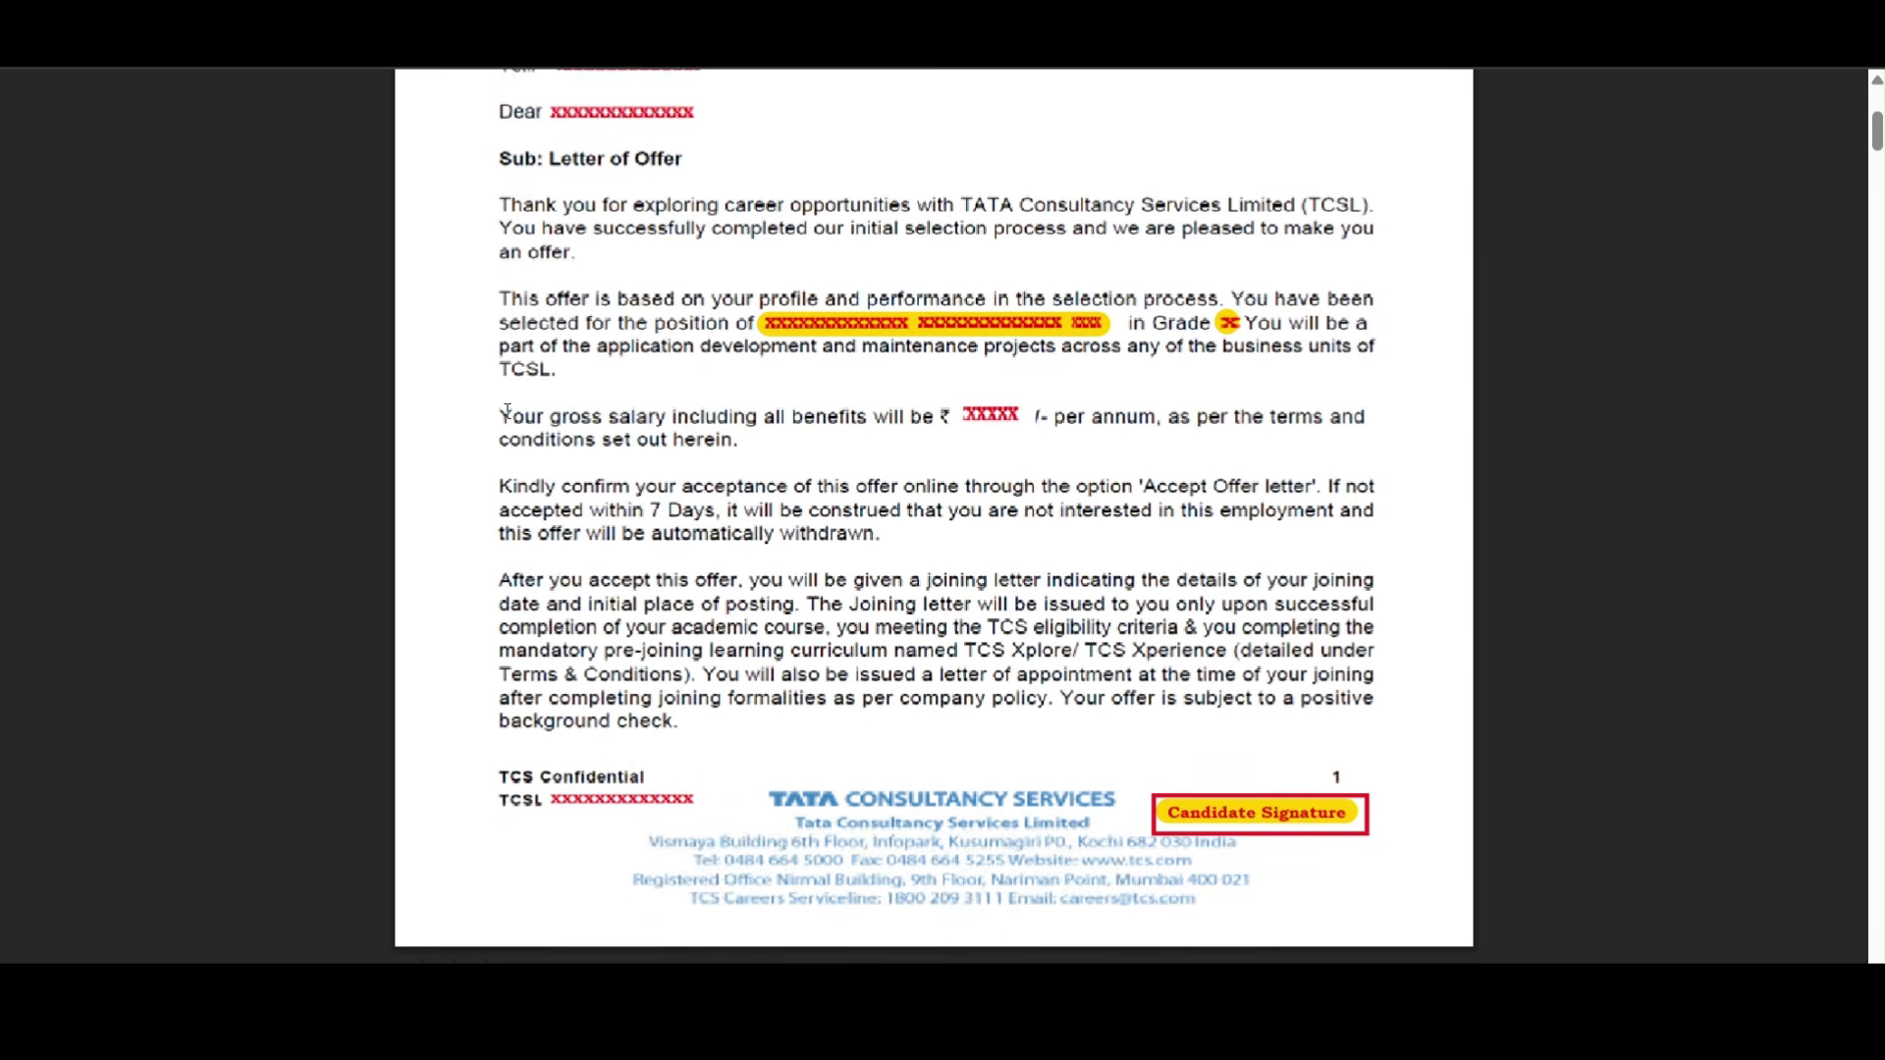
pyautogui.scroll(-1, 508, 411)
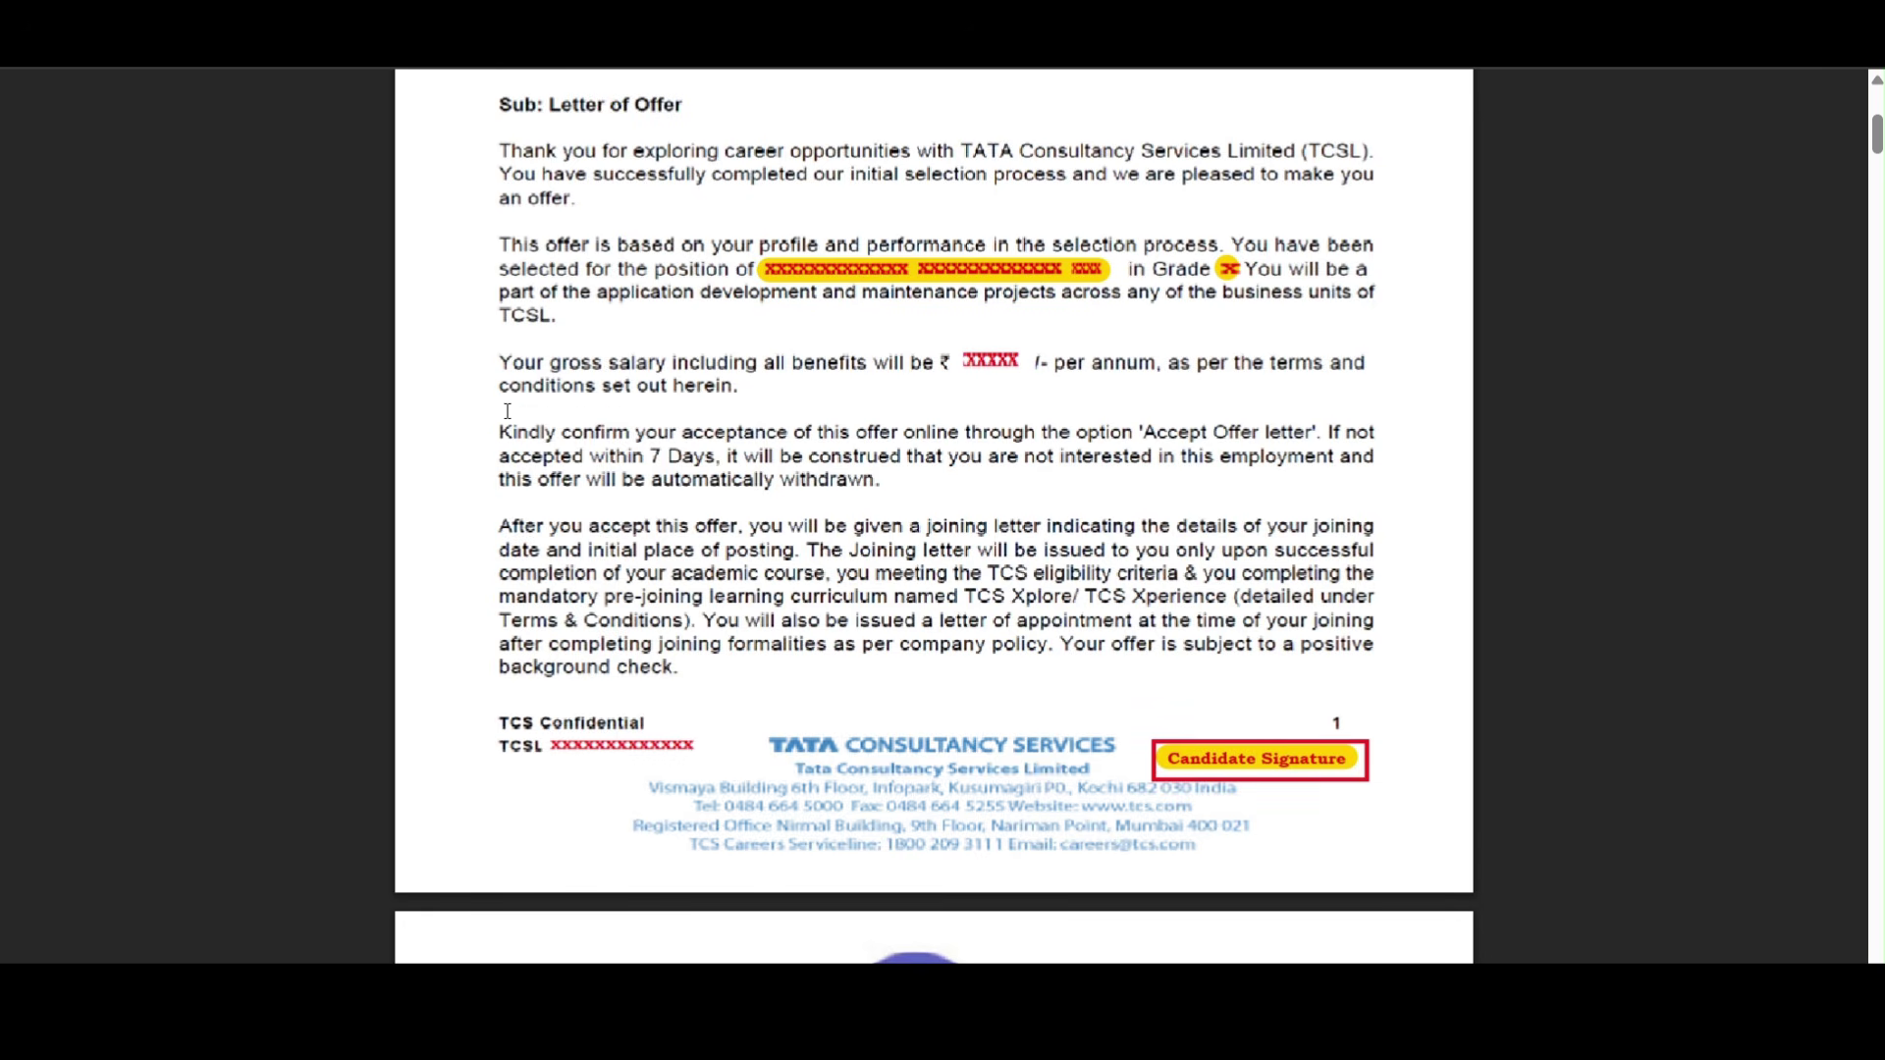
pyautogui.scroll(4, 507, 411)
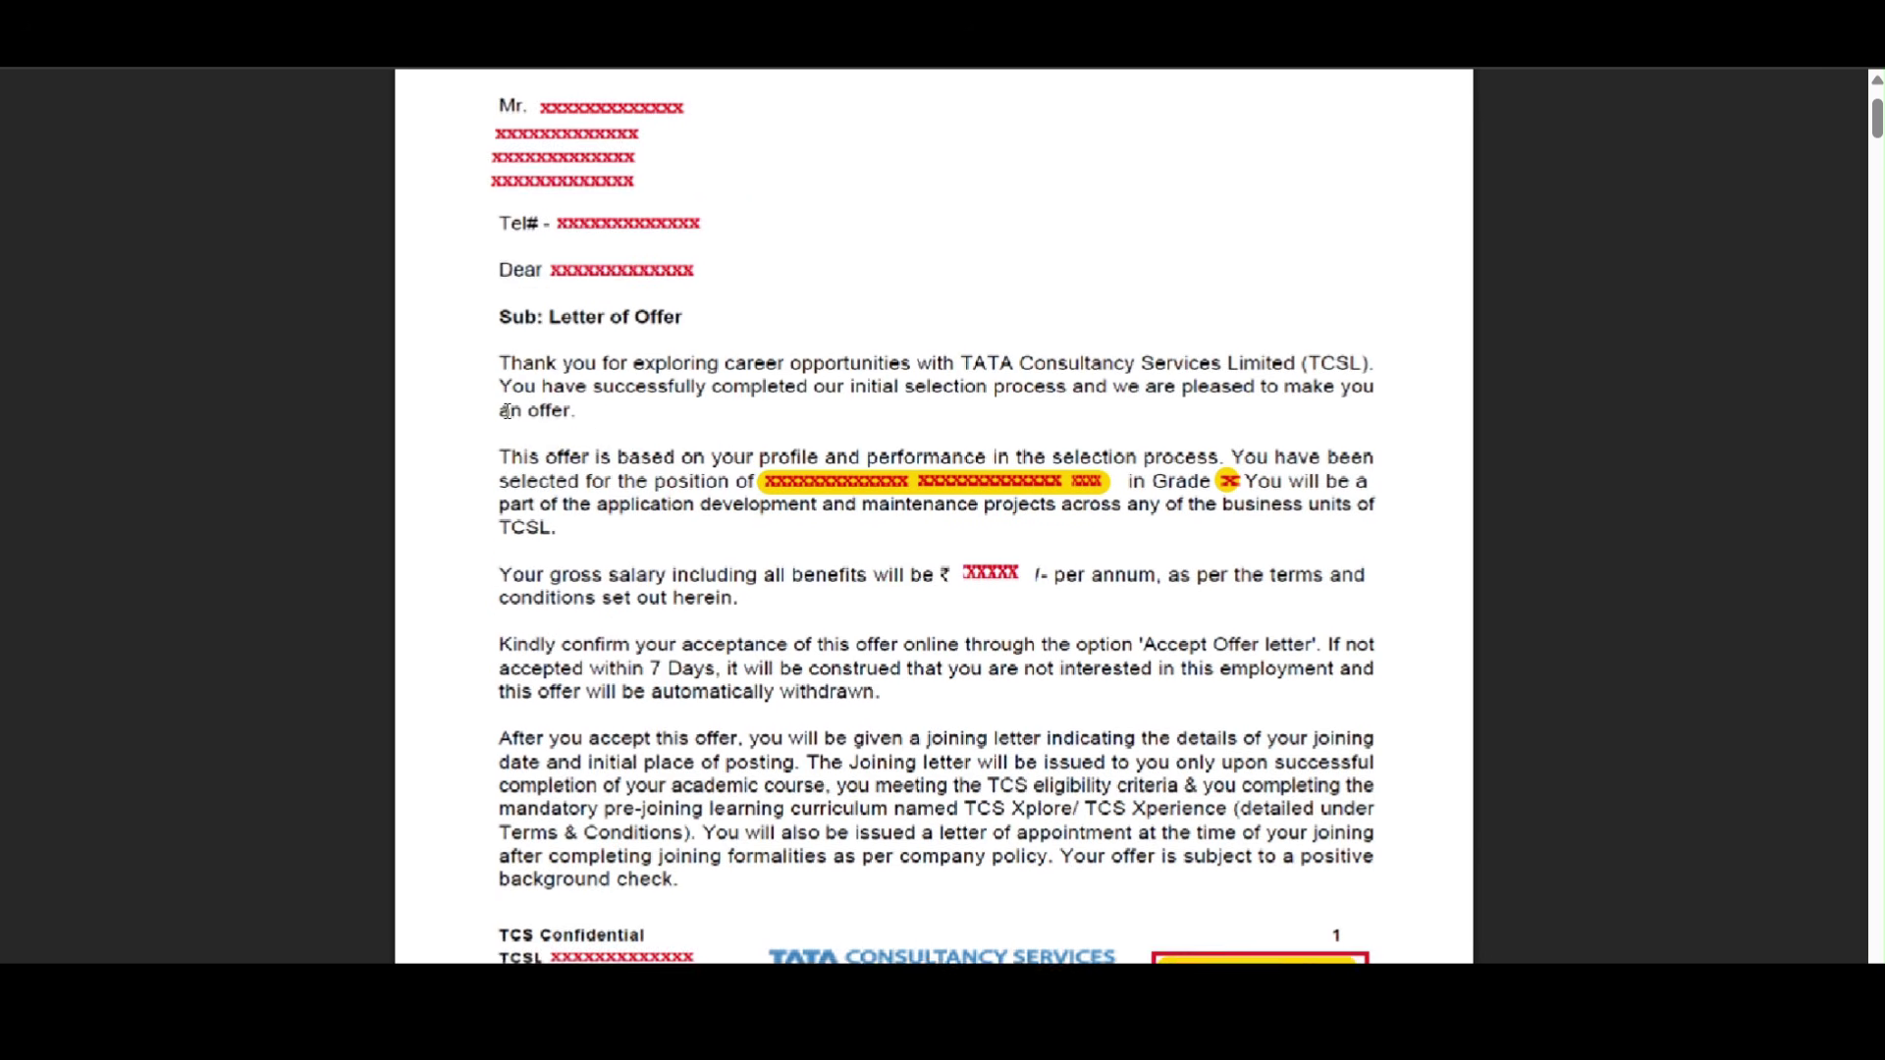